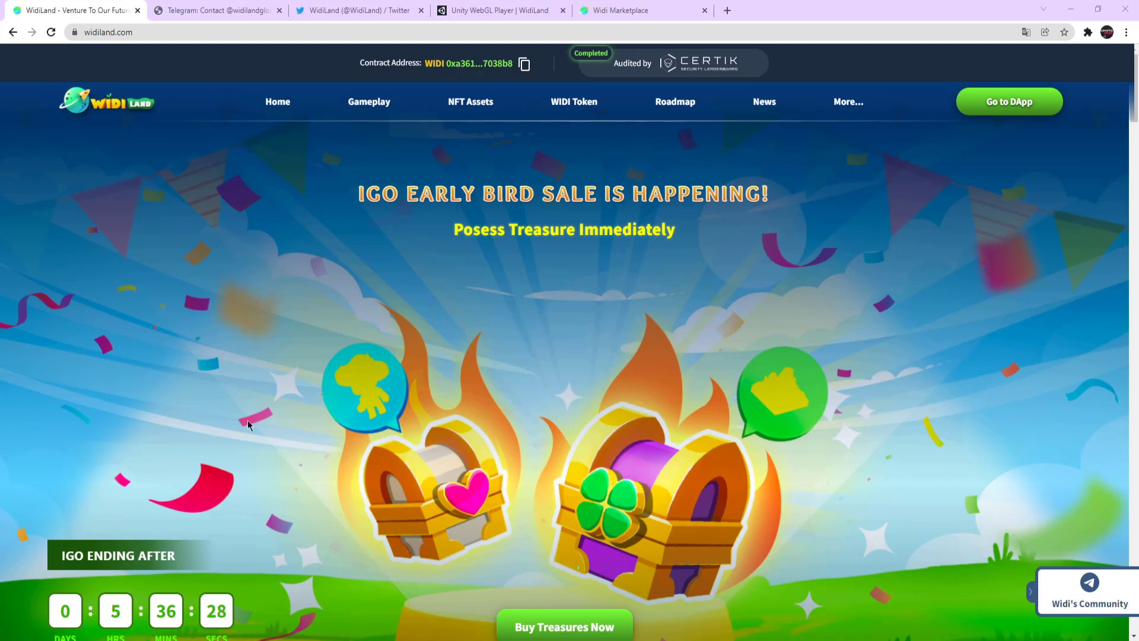
scroll(242, 207, "down", 1)
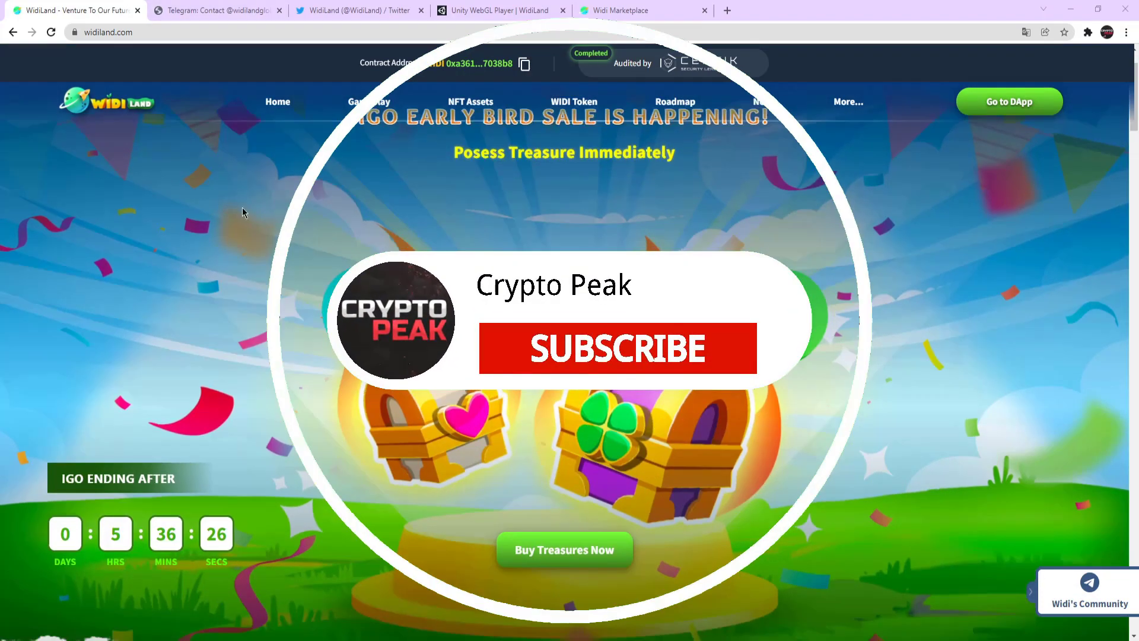
scroll(274, 269, "down", 2)
scroll(274, 270, "down", 3)
scroll(280, 281, "down", 3)
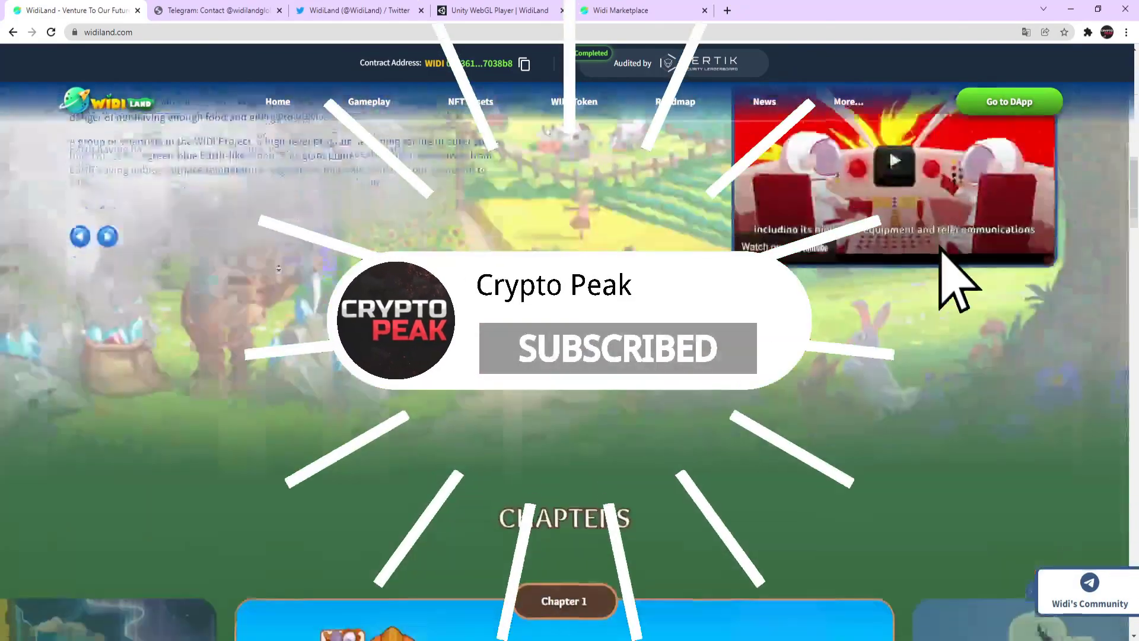
scroll(284, 287, "down", 2)
scroll(286, 289, "up", 2)
scroll(318, 143, "up", 10)
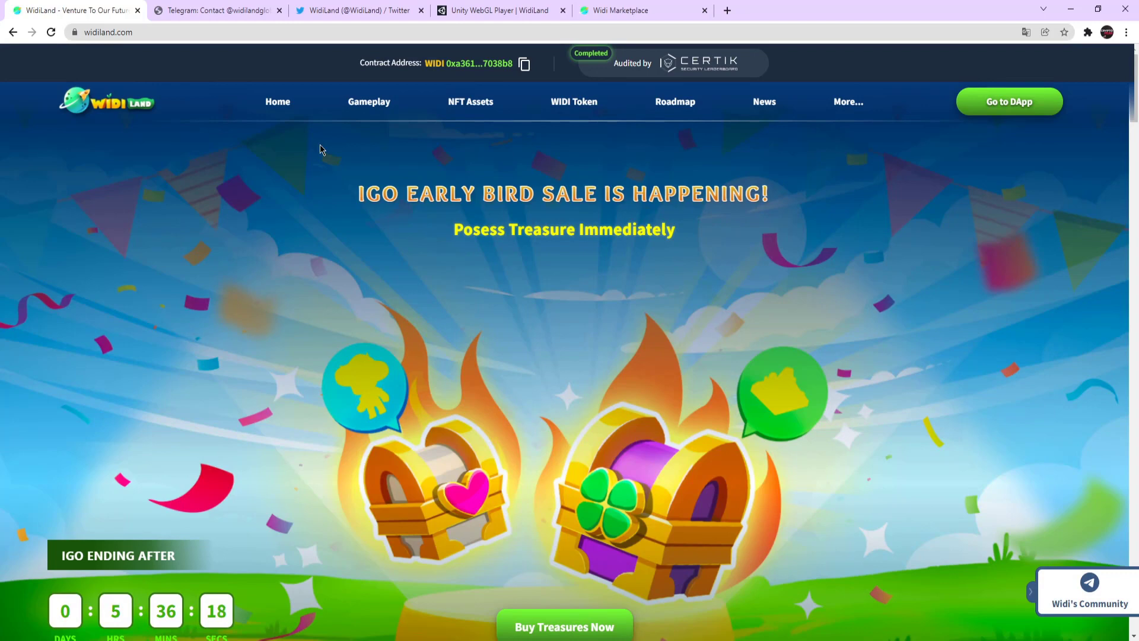
Step: Open WidiLand's Twitter profile and browse its pinned IGO Early Bird Sale Timeline tweets
left_click(349, 7)
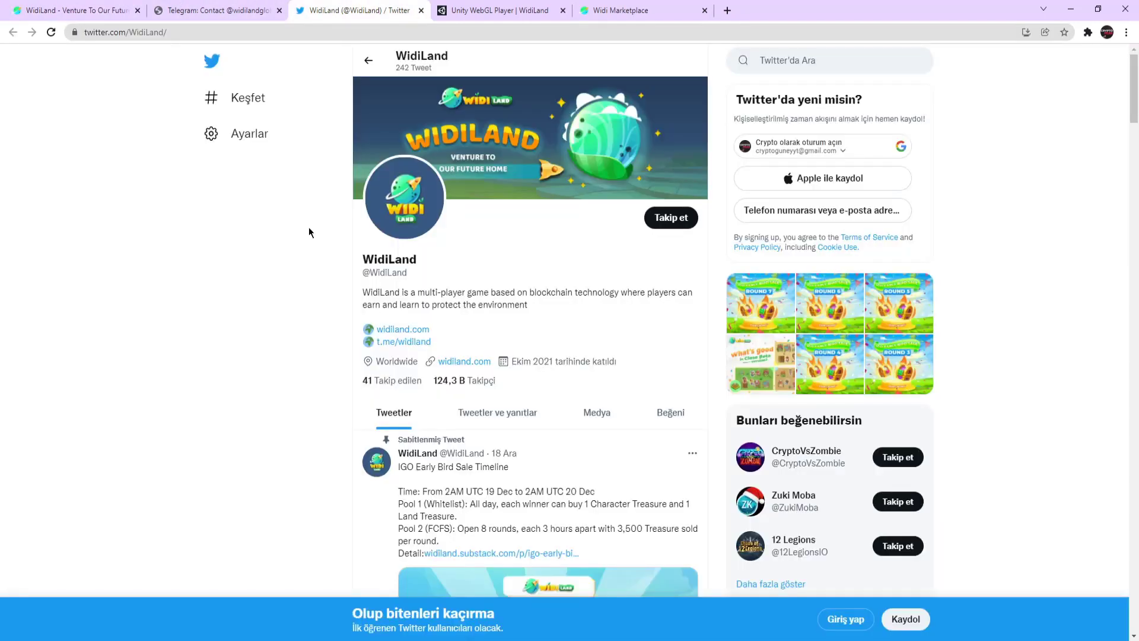
scroll(267, 332, "down", 1)
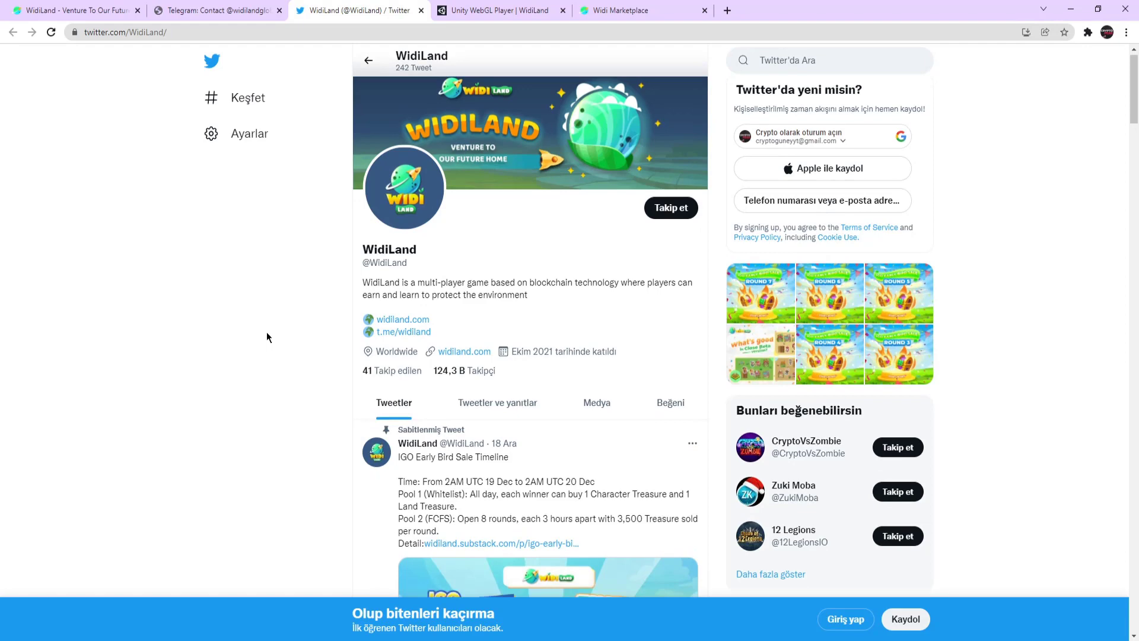
scroll(284, 325, "up", 1)
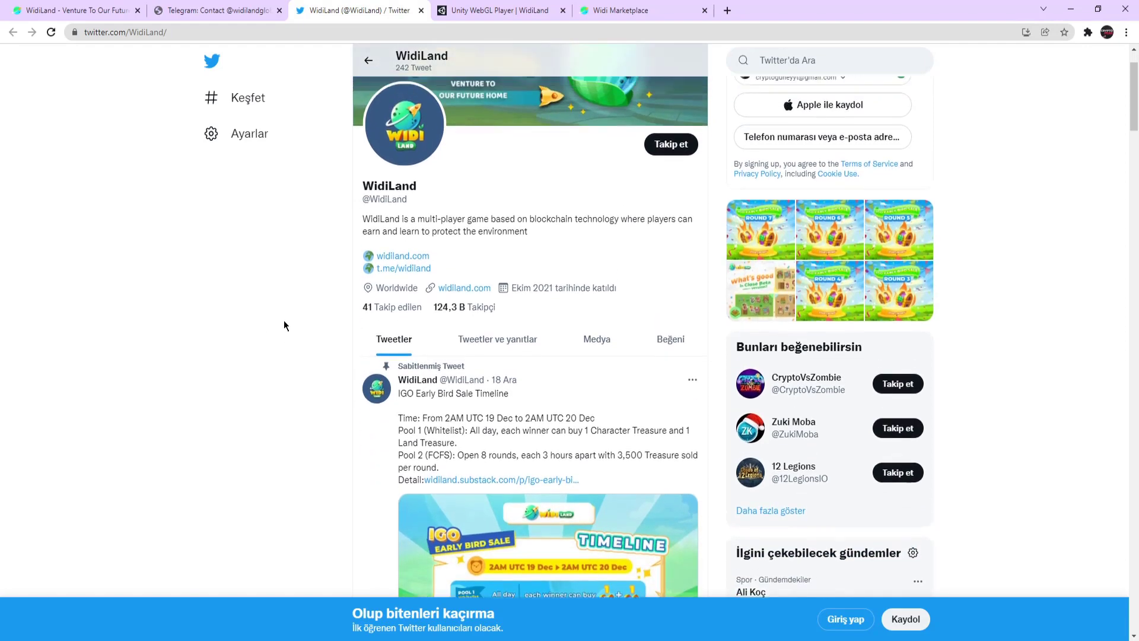
middle_click(297, 375)
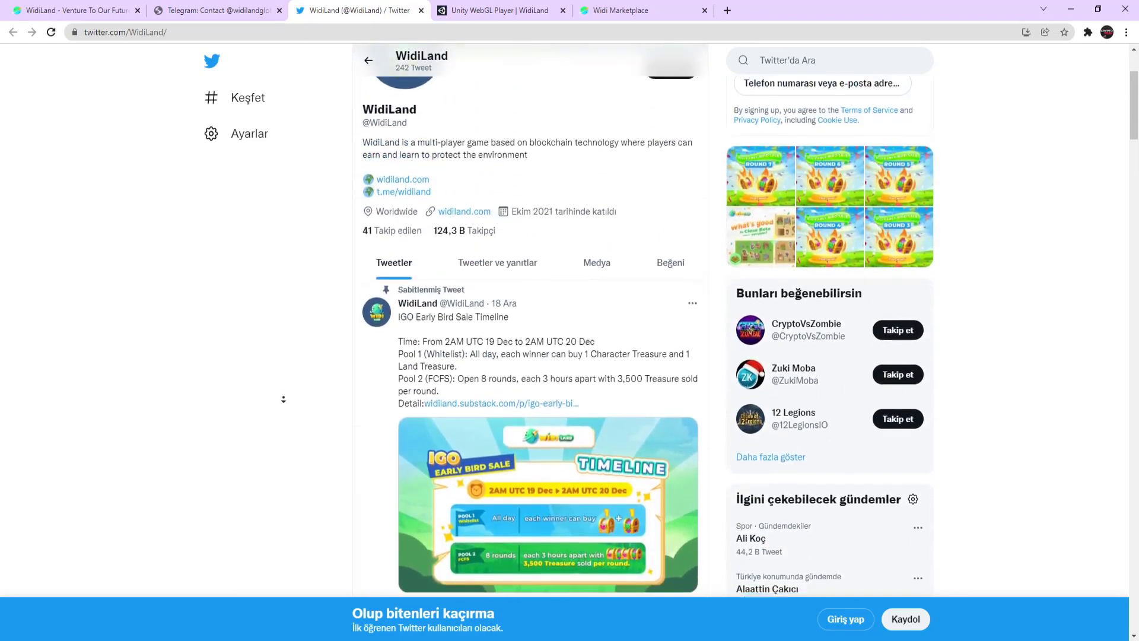
left_click(421, 403)
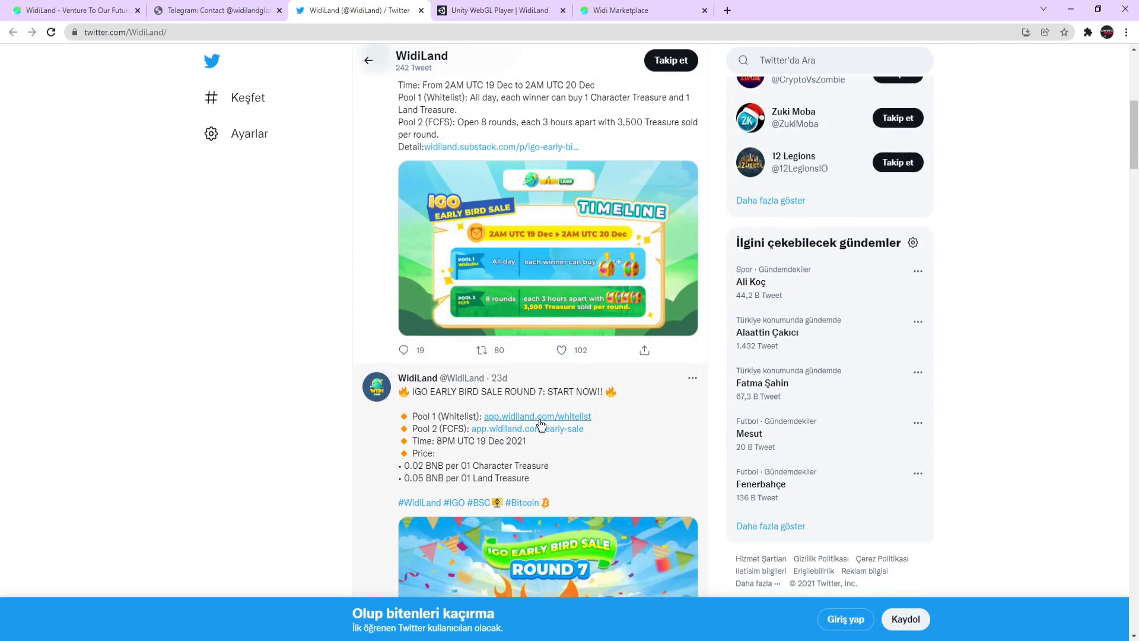
scroll(533, 410, "up", 4)
scroll(322, 329, "up", 1)
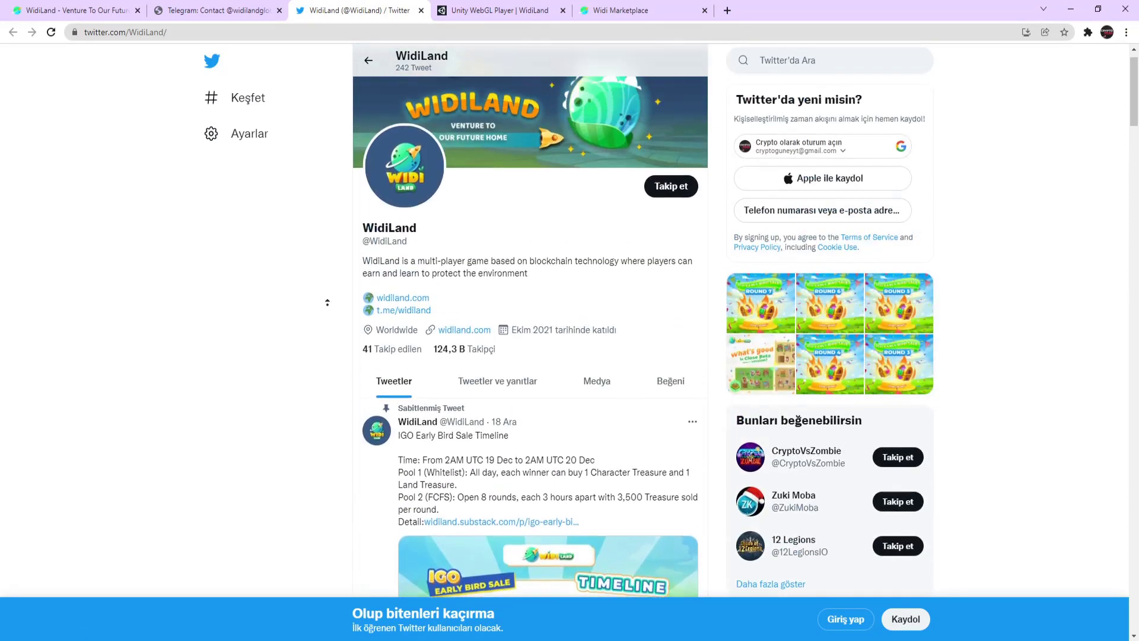
Step: Close the Twitter profile, view the Global Telegram channel (~107,097 subscribers), then close it
middle_click(316, 4)
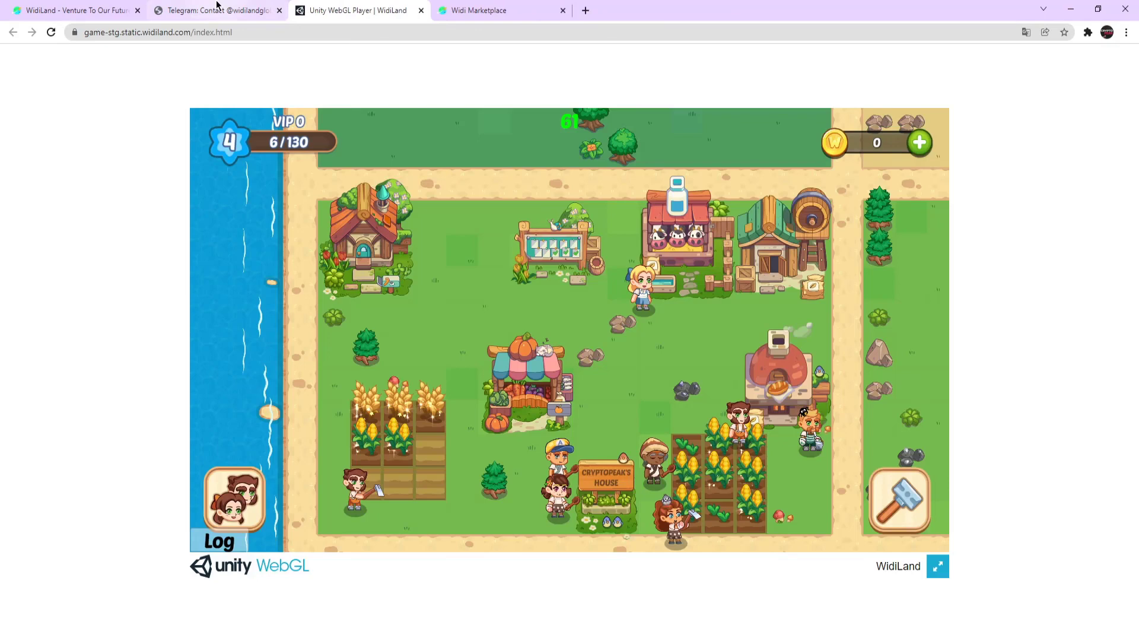
left_click(214, 11)
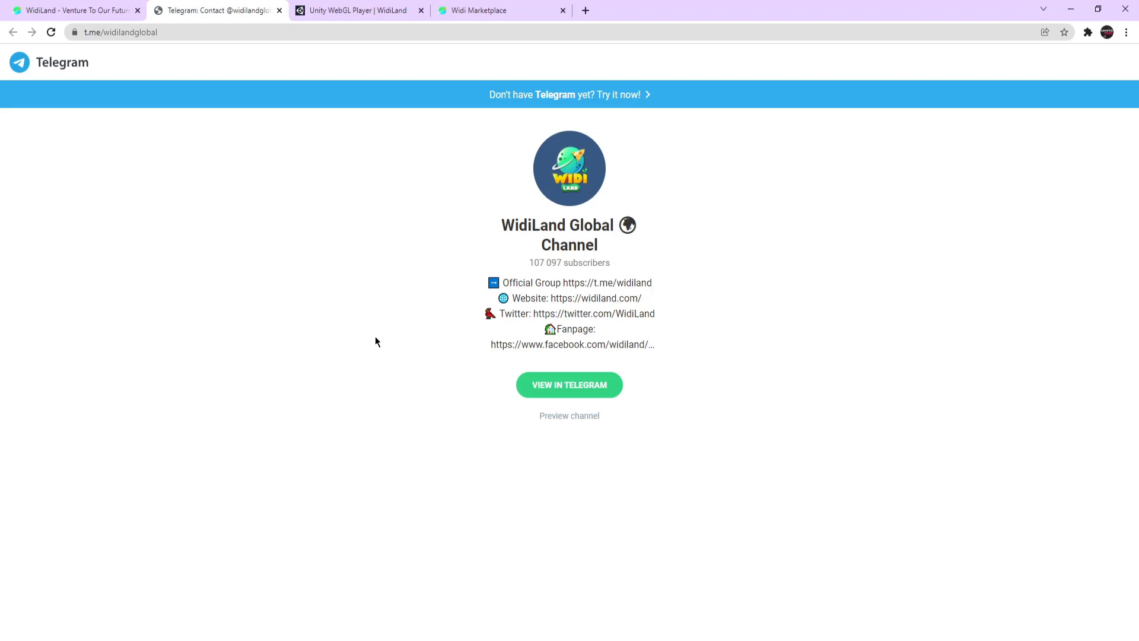
left_click(93, 5)
middle_click(220, 10)
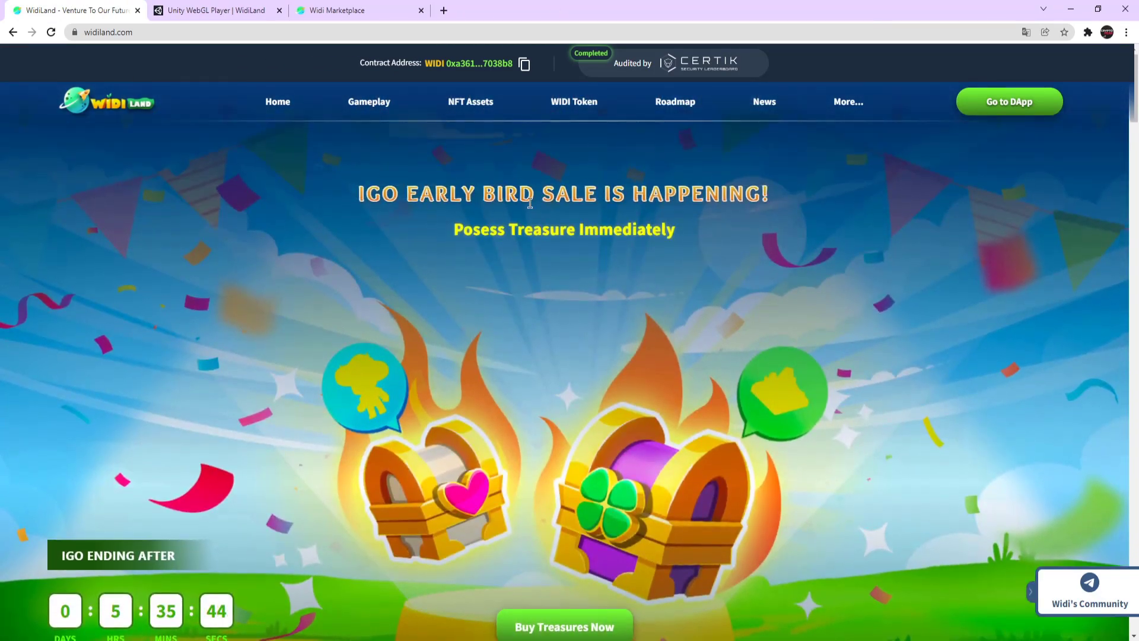
scroll(530, 204, "down", 2)
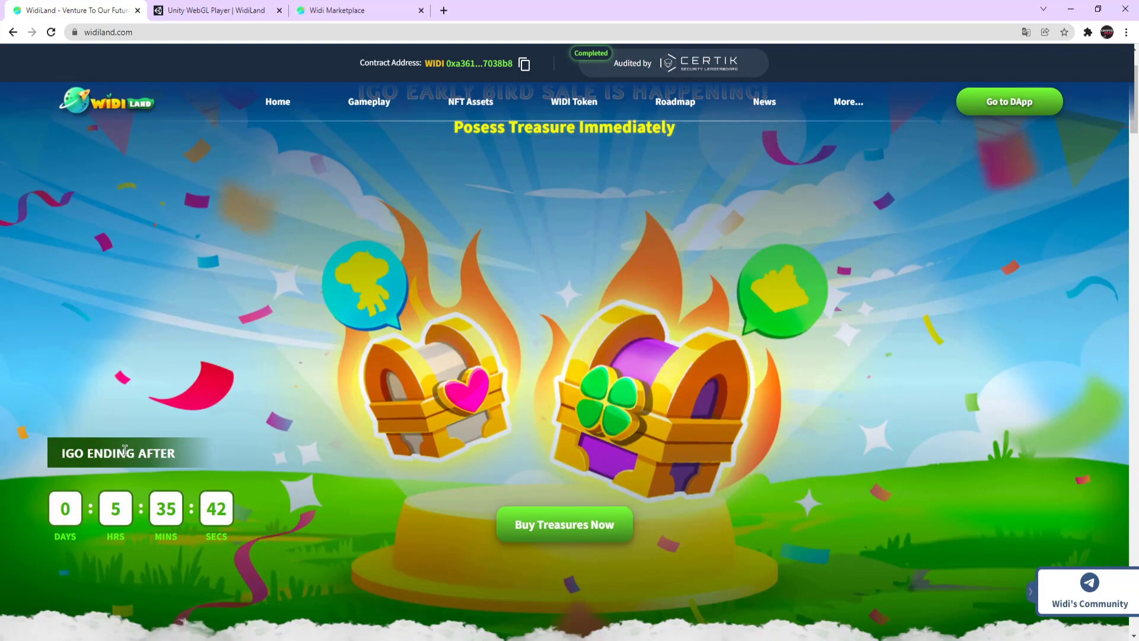
scroll(127, 508, "down", 1)
scroll(492, 479, "down", 3)
scroll(489, 401, "down", 3)
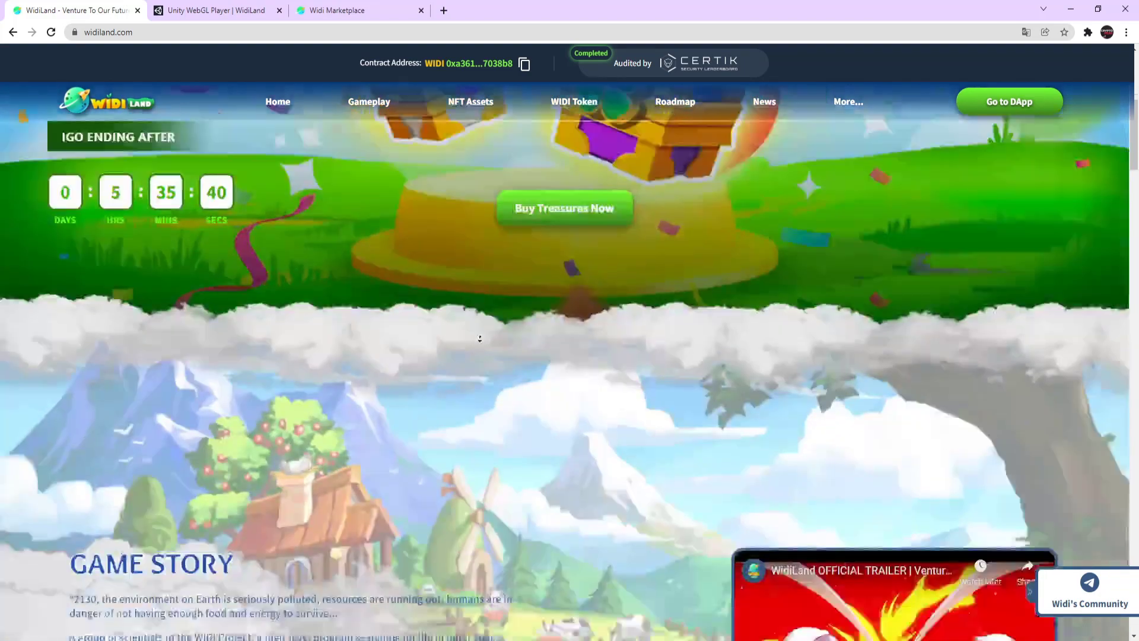
scroll(370, 258, "up", 2)
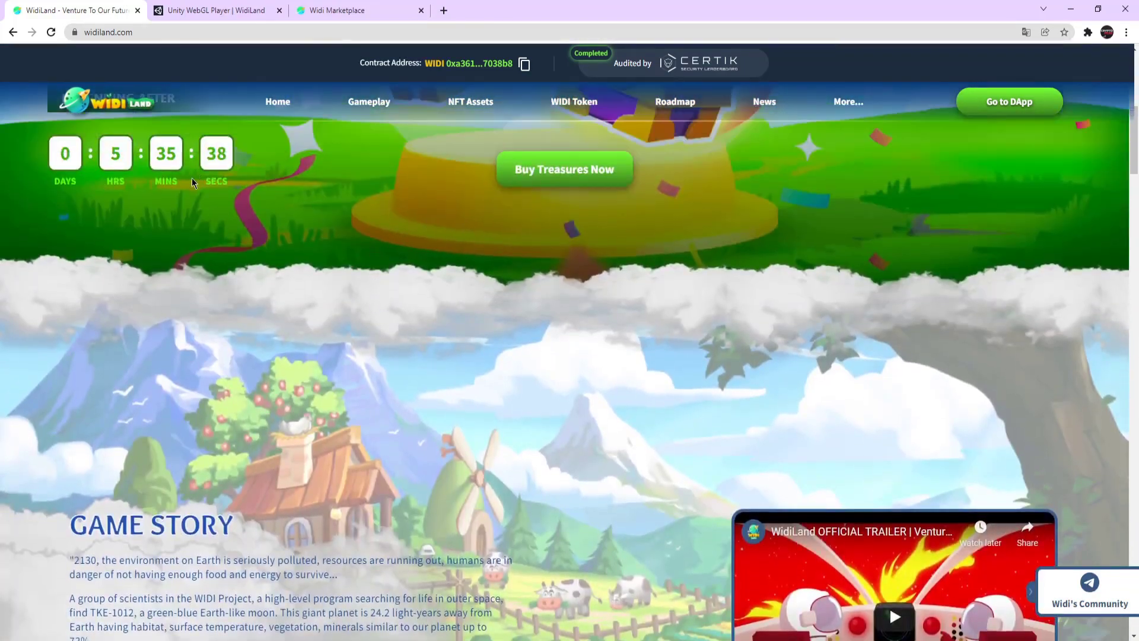
scroll(191, 176, "down", 3)
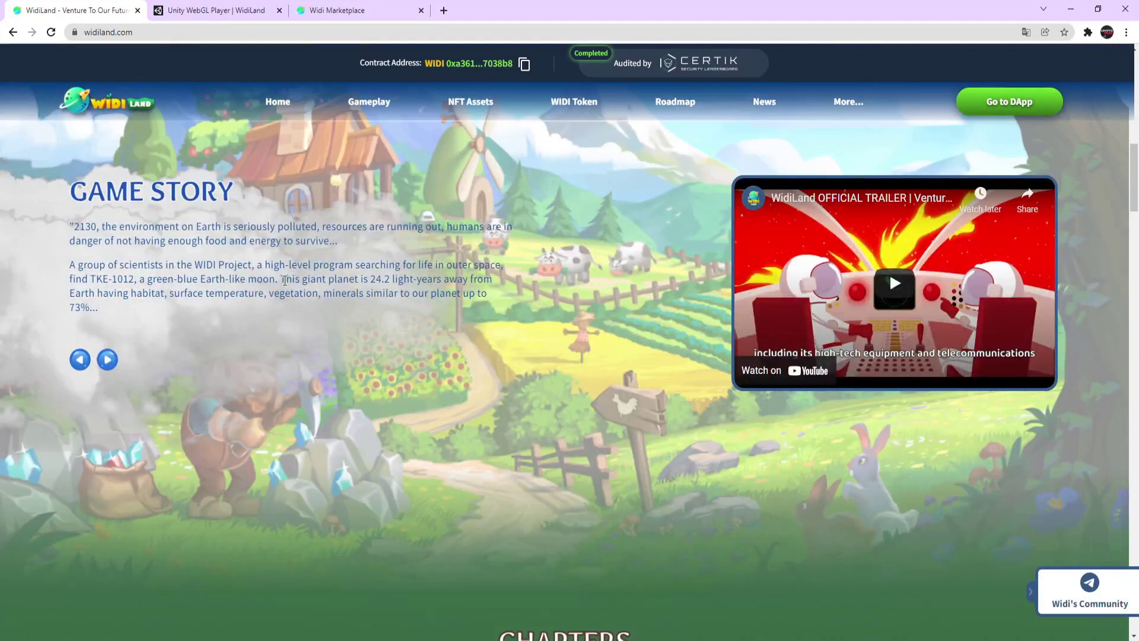
scroll(173, 258, "down", 1)
scroll(172, 312, "up", 1)
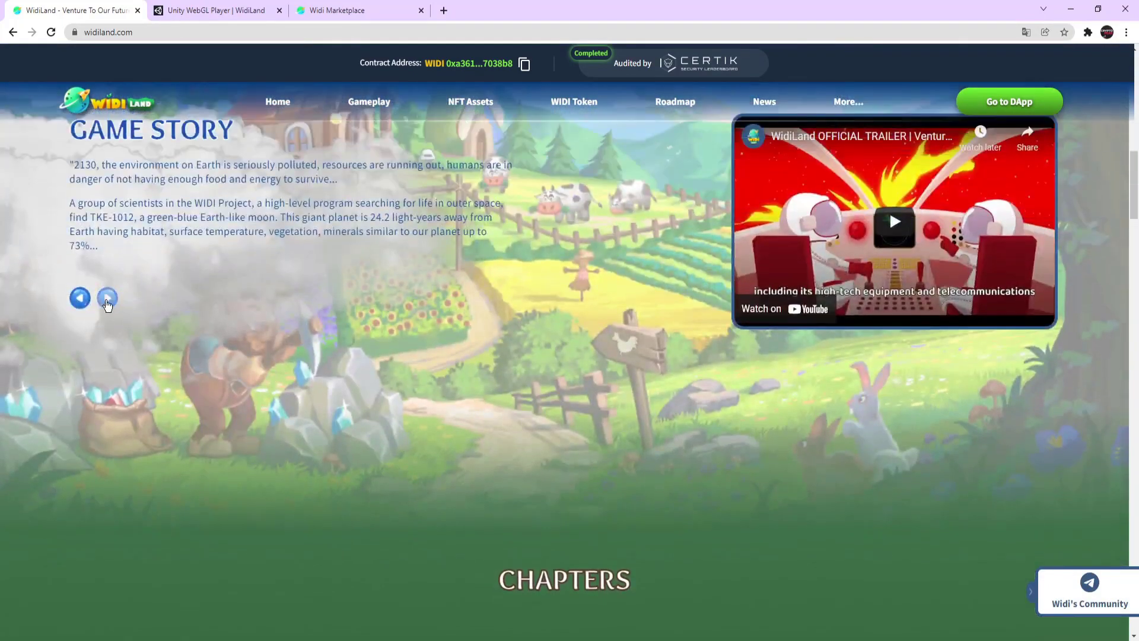
scroll(172, 313, "up", 1)
Step: Advance the Game Story slides three times
left_click(112, 380)
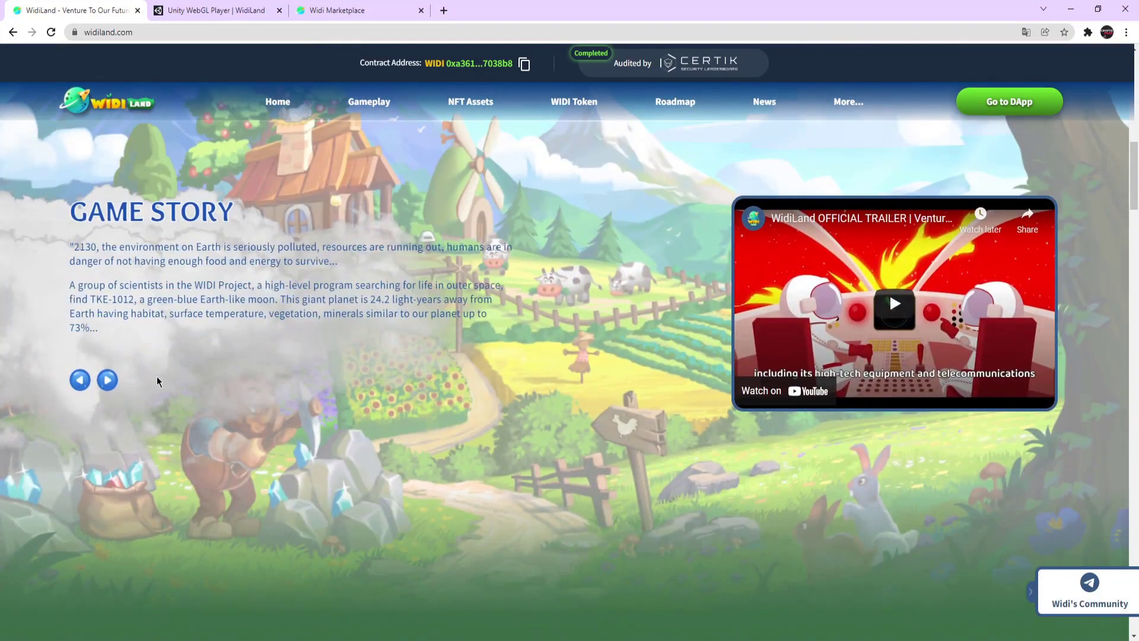
left_click(107, 380)
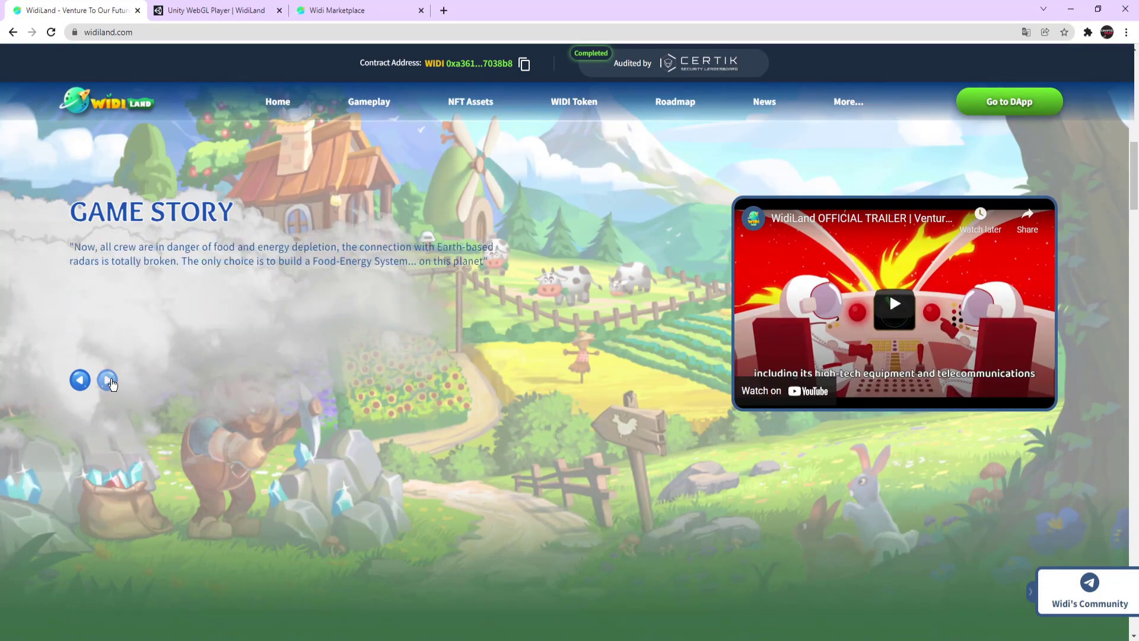
left_click(111, 381)
scroll(111, 383, "down", 6)
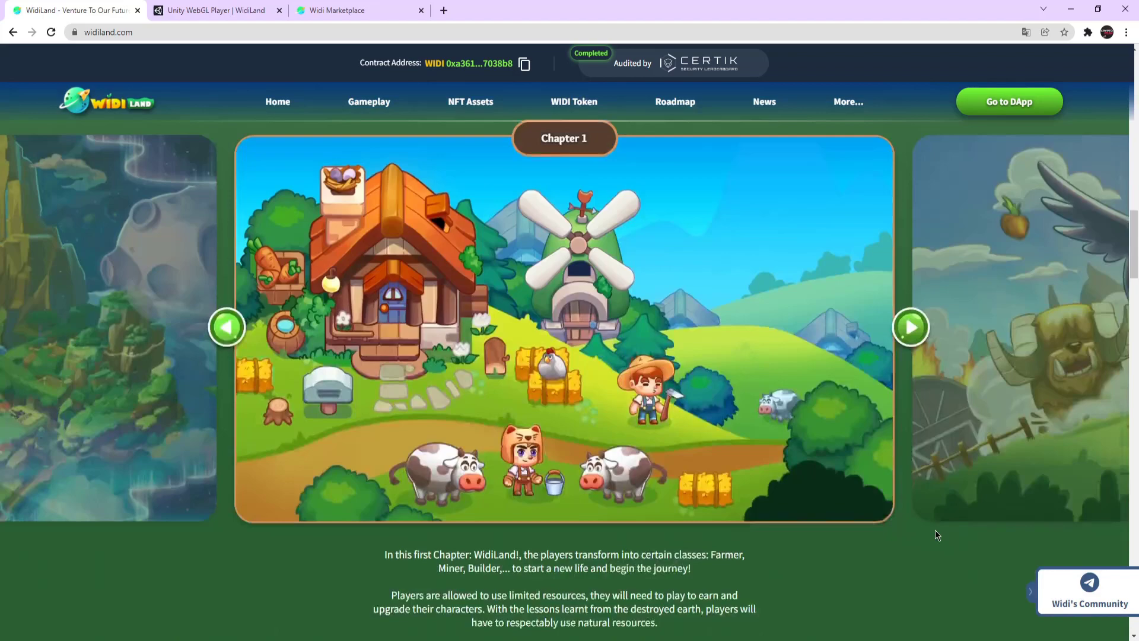
scroll(934, 356, "up", 1)
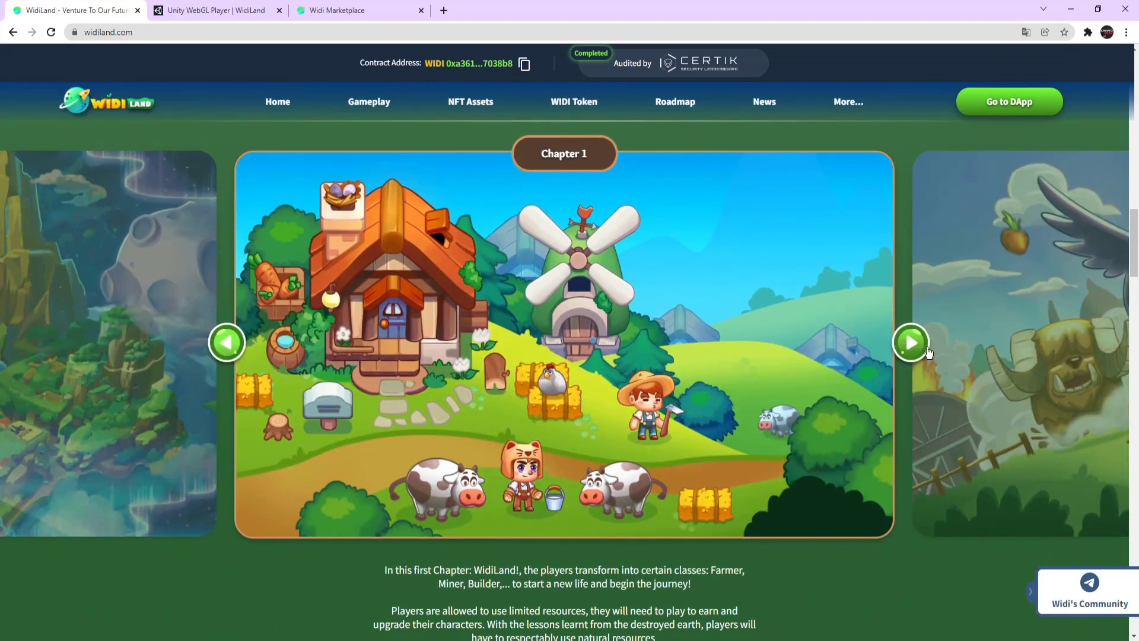
Step: Cycle the Chapters carousel through Chapter 2, Chapter 3 and back to Chapter 1
left_click(910, 341)
scroll(975, 346, "down", 1)
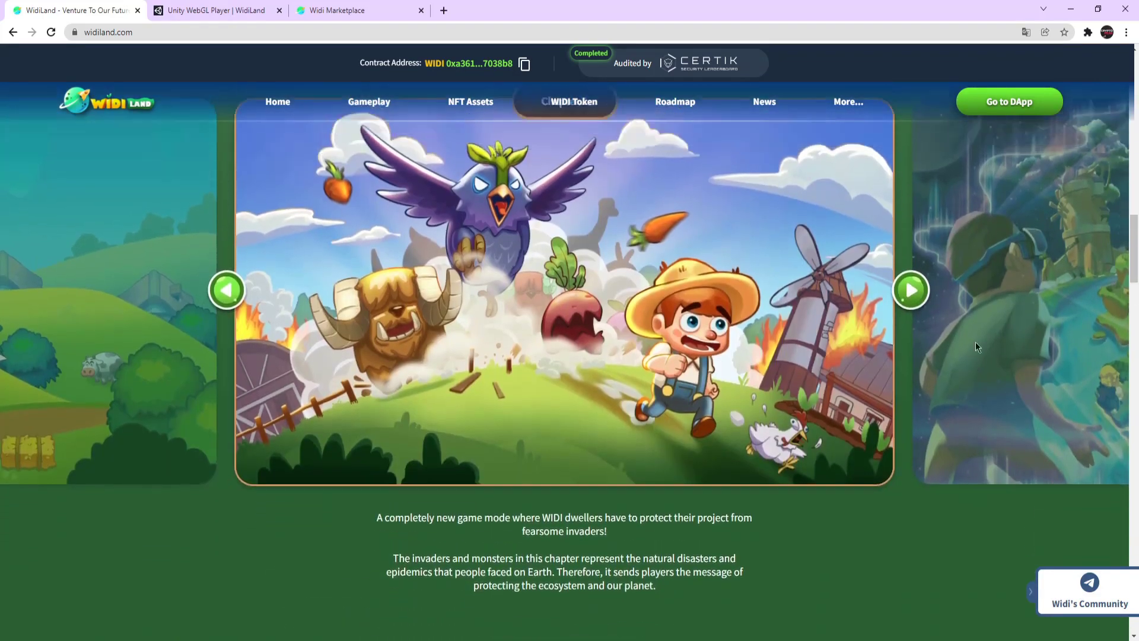
scroll(975, 347, "up", 1)
left_click(915, 313)
left_click(915, 313)
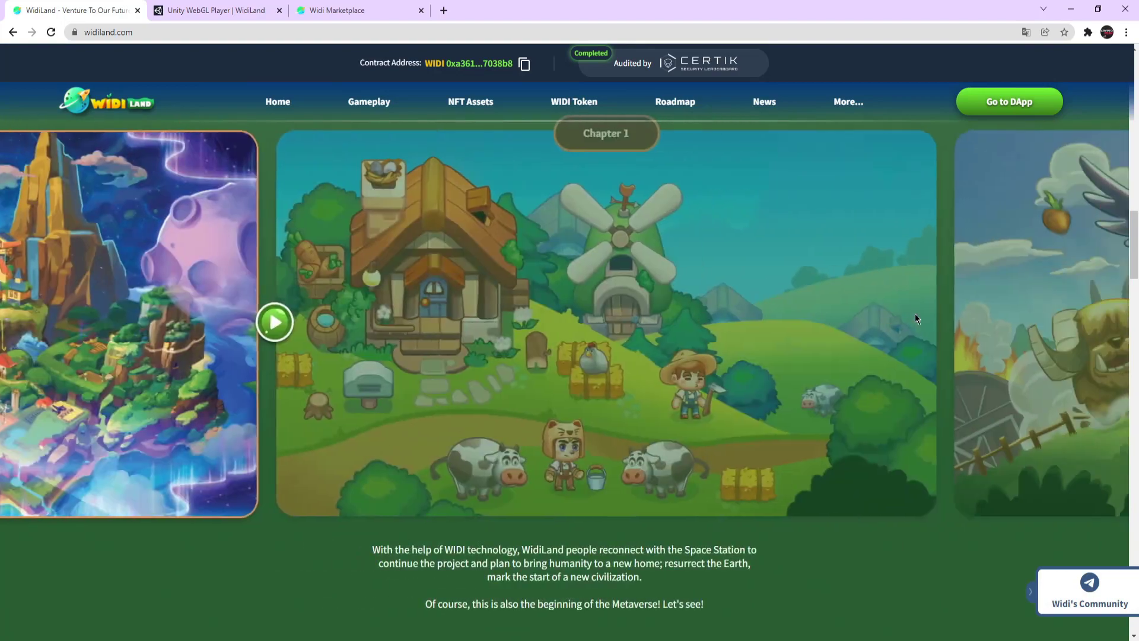
scroll(889, 347, "down", 1)
scroll(872, 373, "down", 1)
scroll(844, 403, "down", 2)
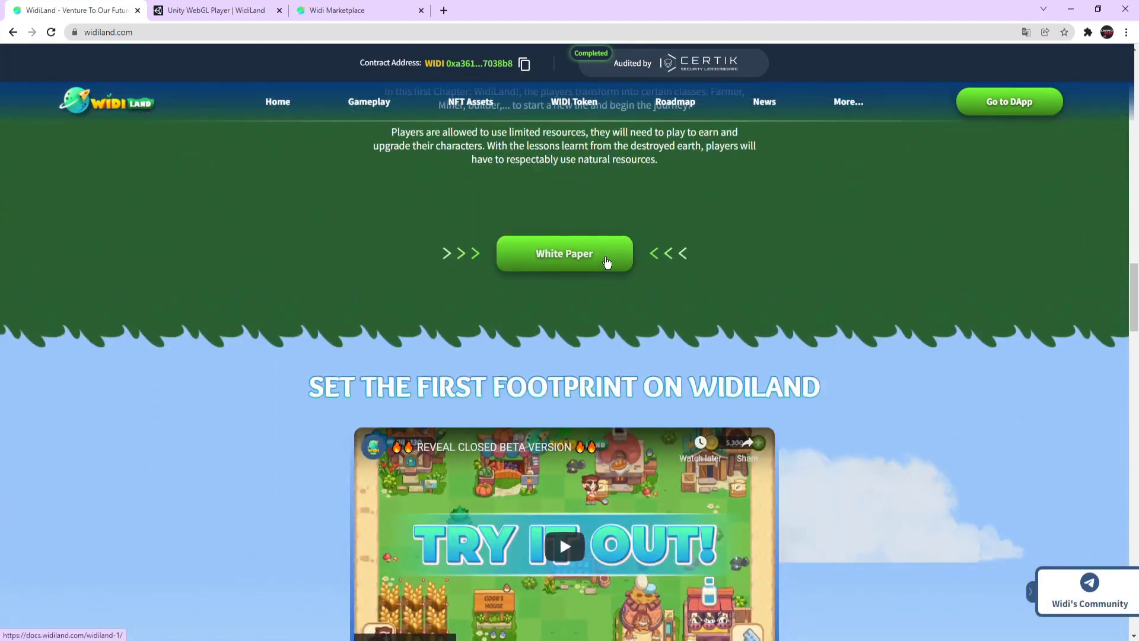
scroll(676, 289, "down", 2)
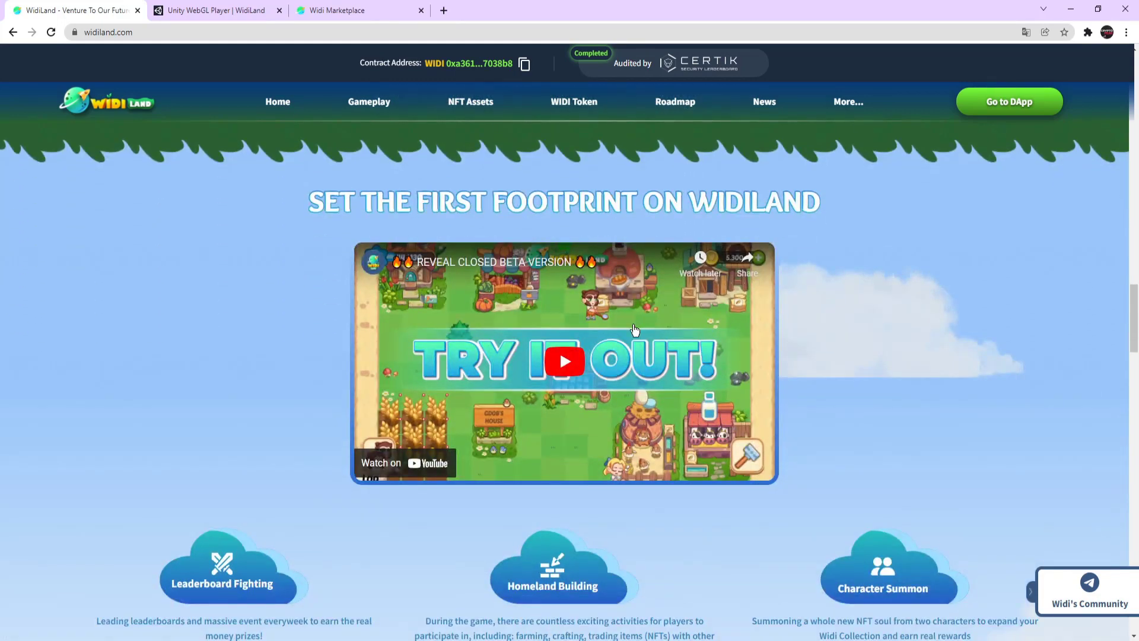
scroll(730, 270, "down", 1)
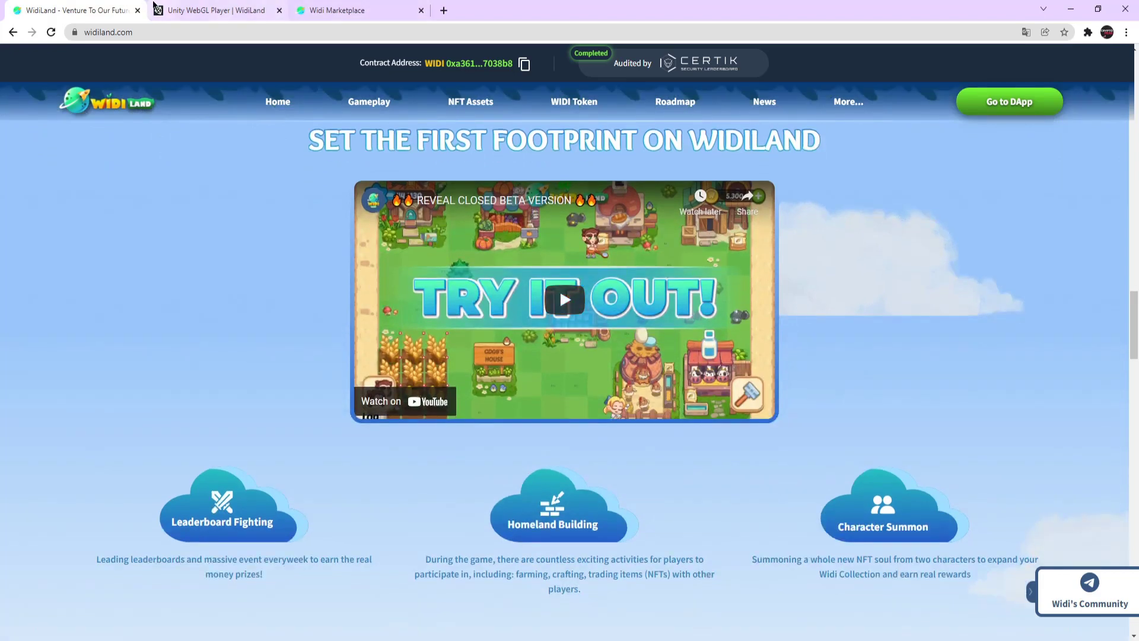
scroll(226, 344, "down", 2)
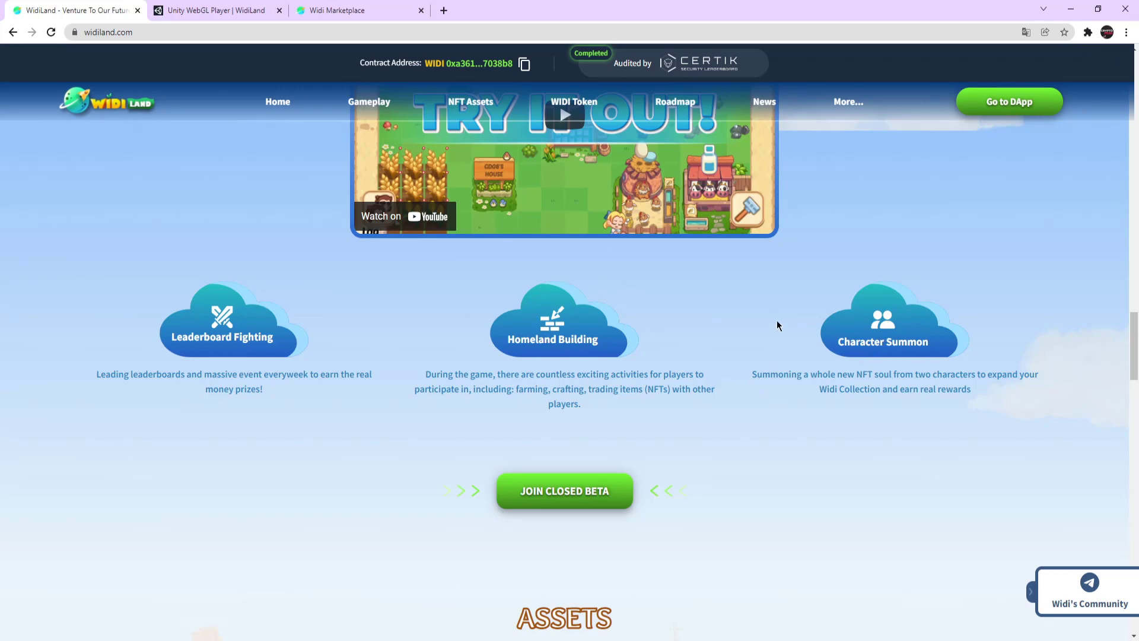
scroll(777, 323, "down", 2)
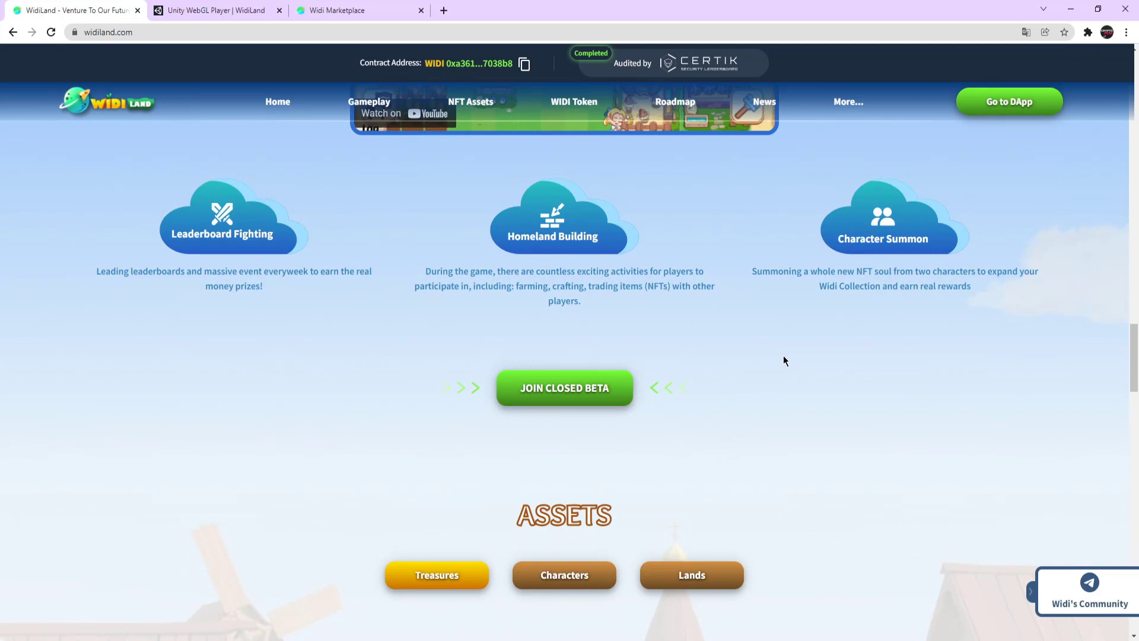
scroll(783, 361, "down", 1)
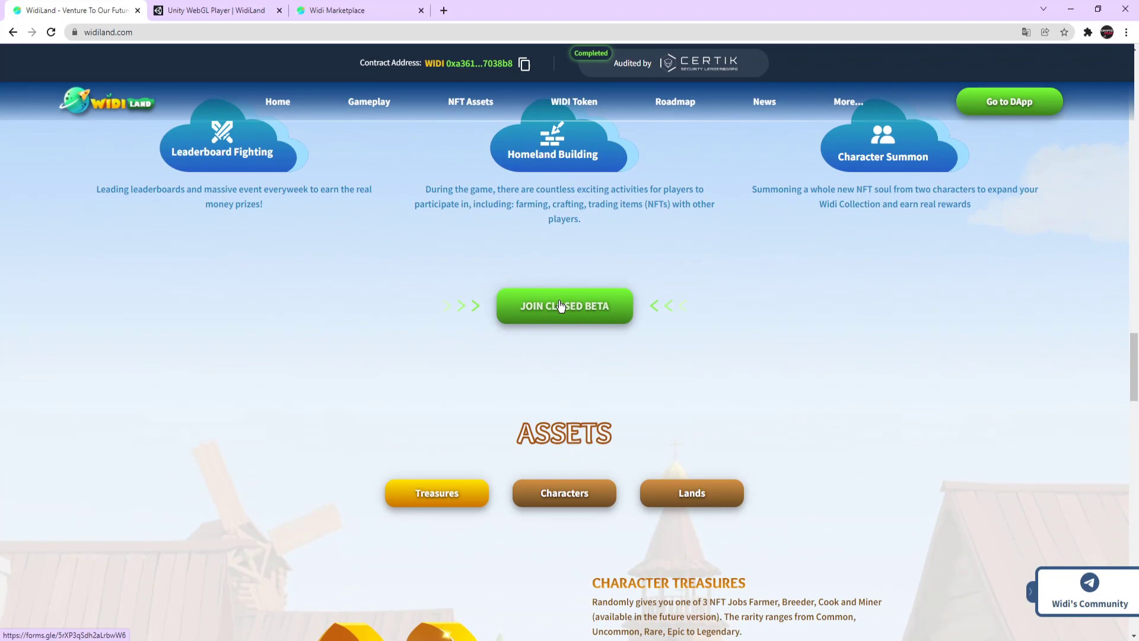
scroll(560, 307, "down", 2)
scroll(562, 286, "down", 1)
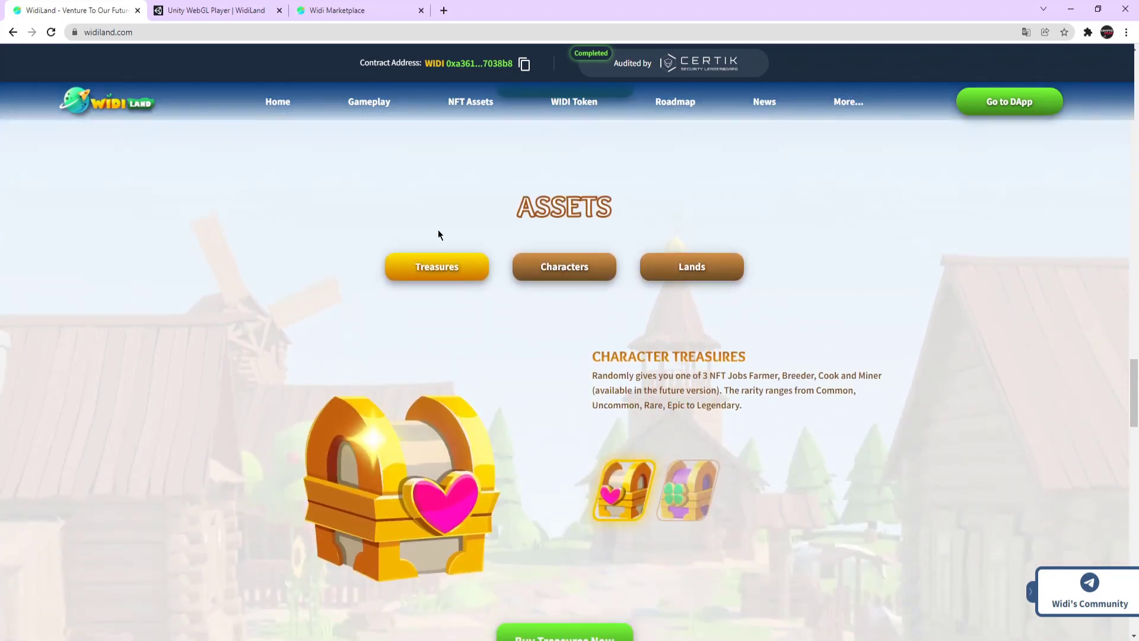
Step: Switch among the Characters, Lands and Treasures asset tabs, then advance Latest News two stories
left_click(549, 272)
left_click(723, 267)
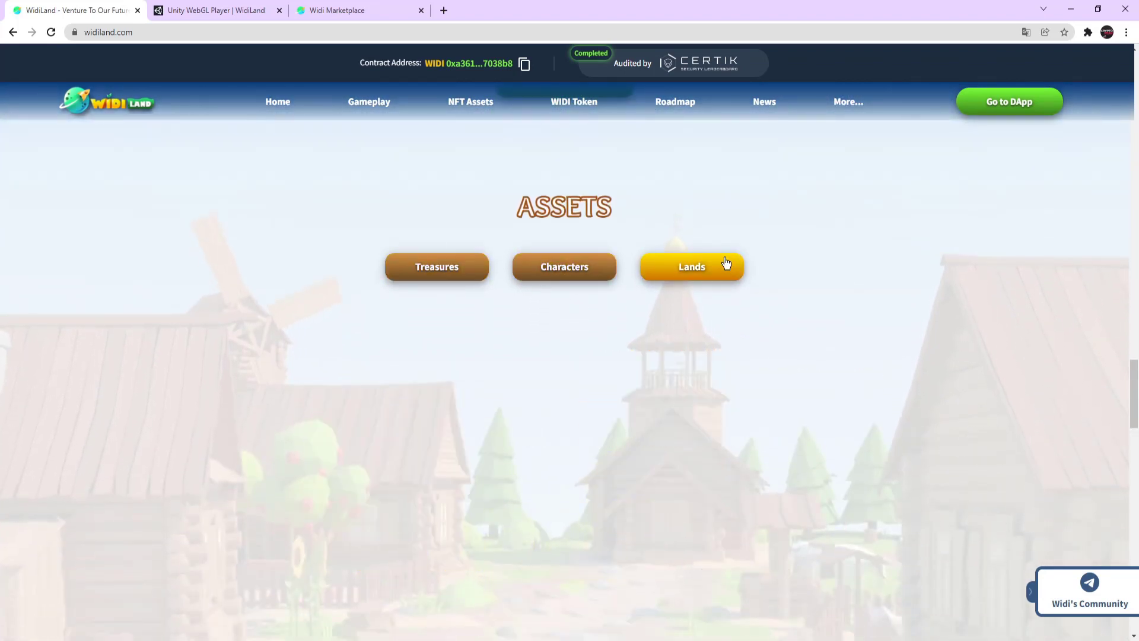
scroll(386, 262, "down", 1)
left_click(425, 229)
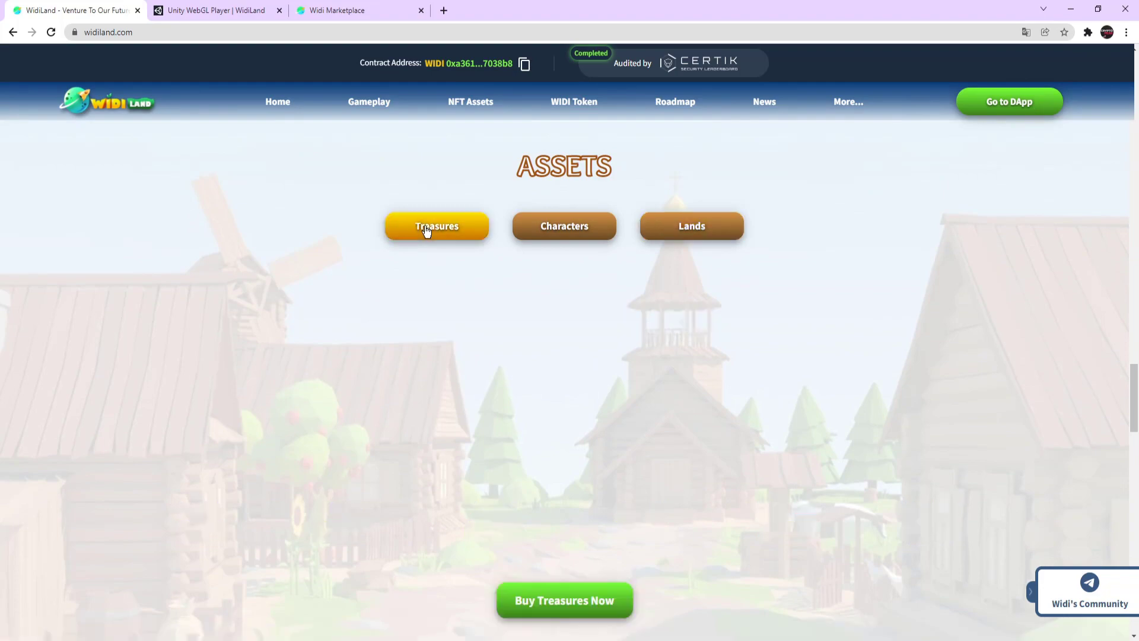
left_click(597, 228)
scroll(623, 267, "down", 1)
left_click(467, 168)
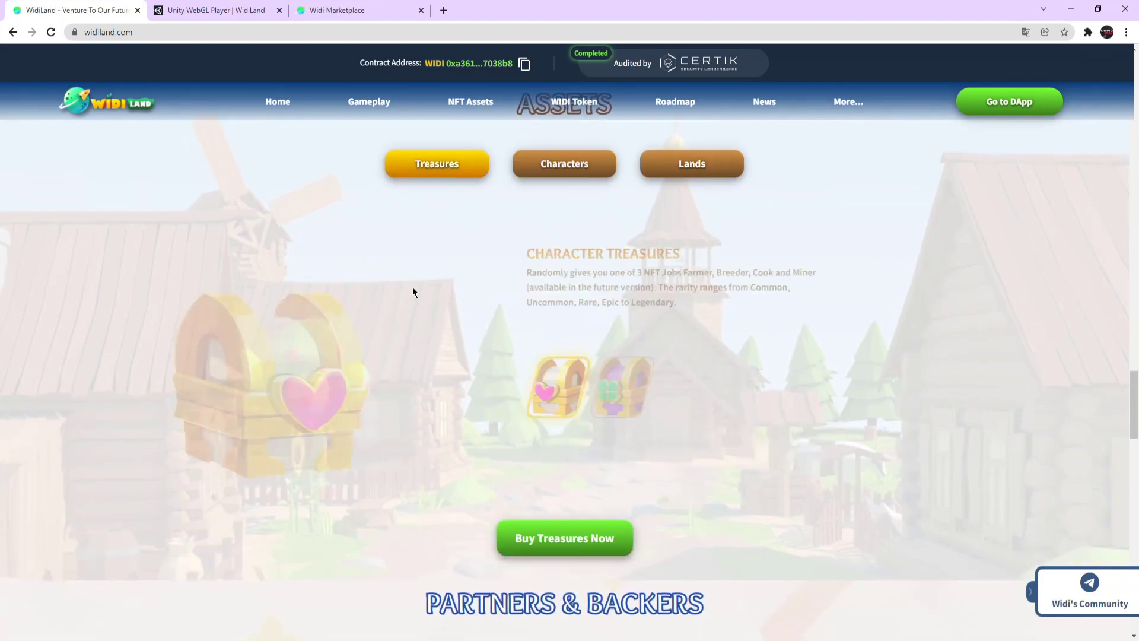
scroll(412, 287, "down", 2)
scroll(375, 400, "down", 2)
scroll(473, 402, "down", 2)
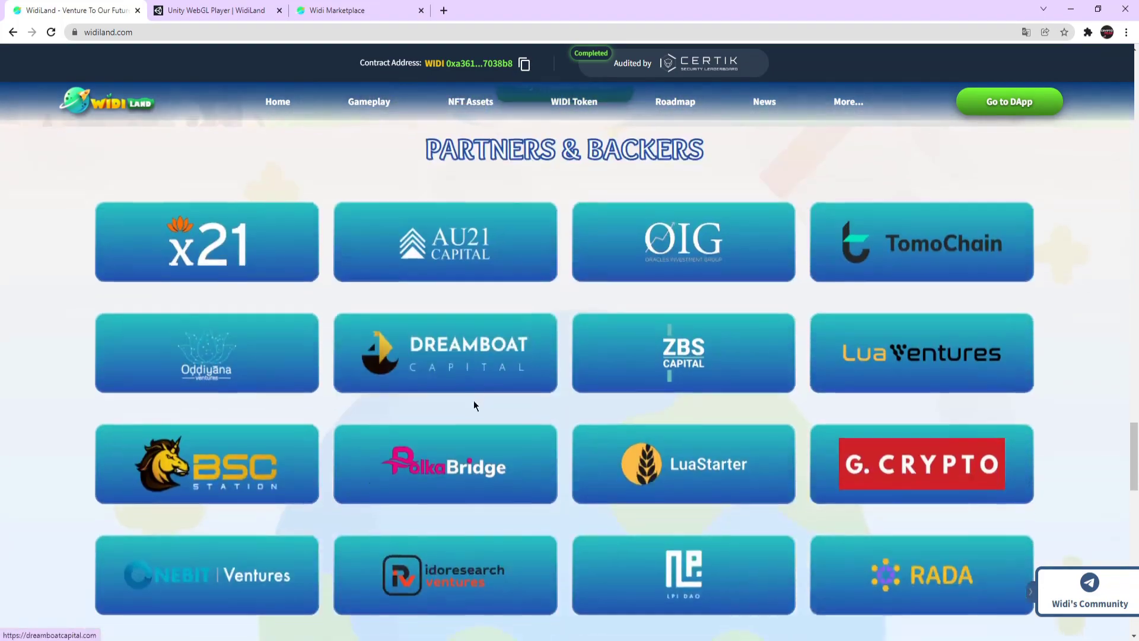
scroll(157, 399, "down", 2)
scroll(39, 427, "down", 2)
scroll(36, 475, "down", 5)
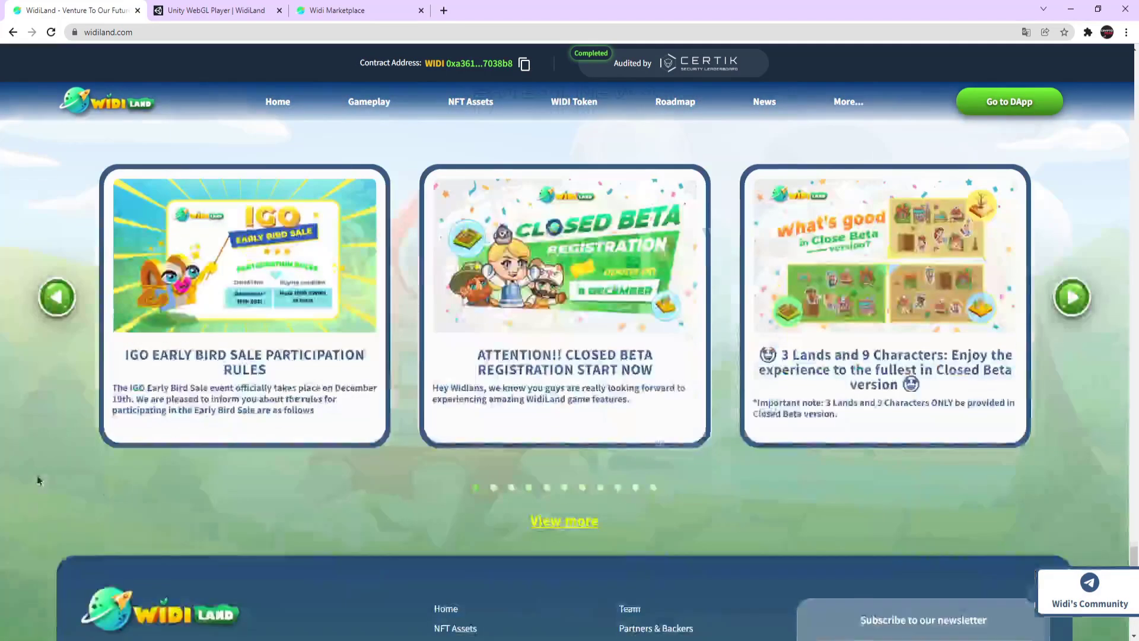
scroll(381, 534, "up", 1)
left_click(1071, 399)
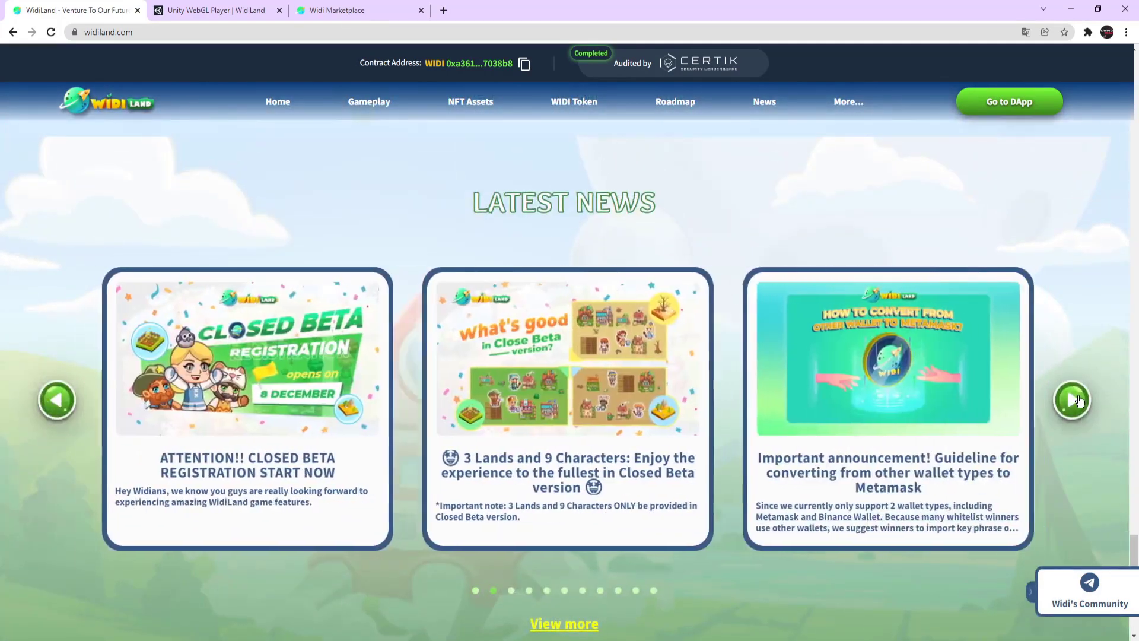
left_click(1069, 398)
scroll(1038, 430, "down", 1)
scroll(1005, 395, "down", 1)
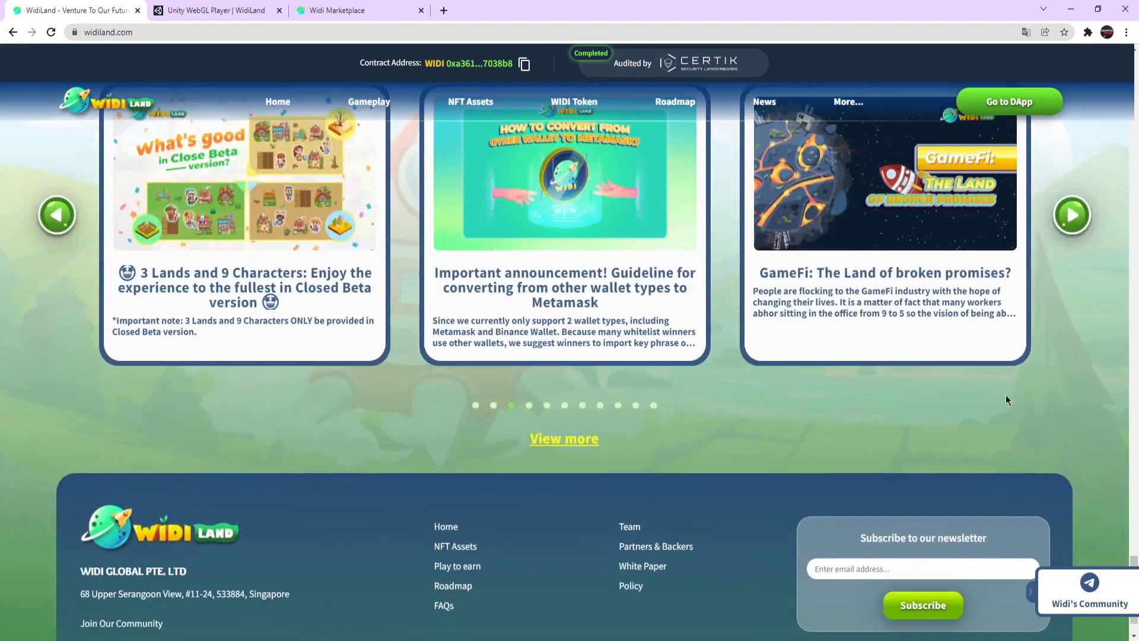
scroll(985, 449, "down", 1)
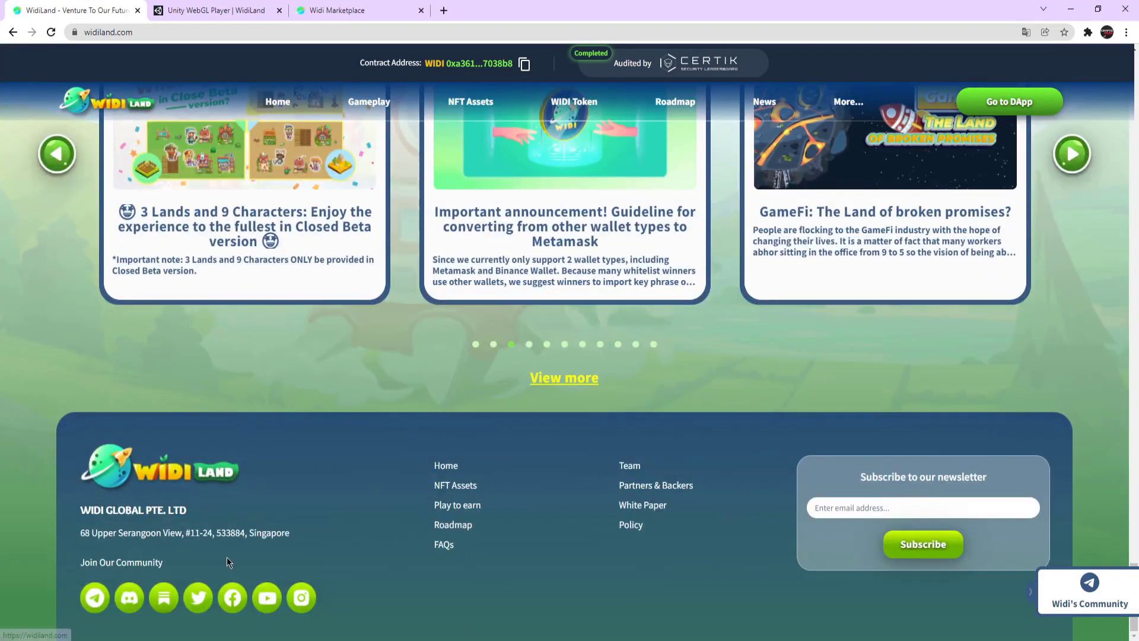
Step: Switch to the farm game, pan the map and zoom onto the corn field
left_click(205, 10)
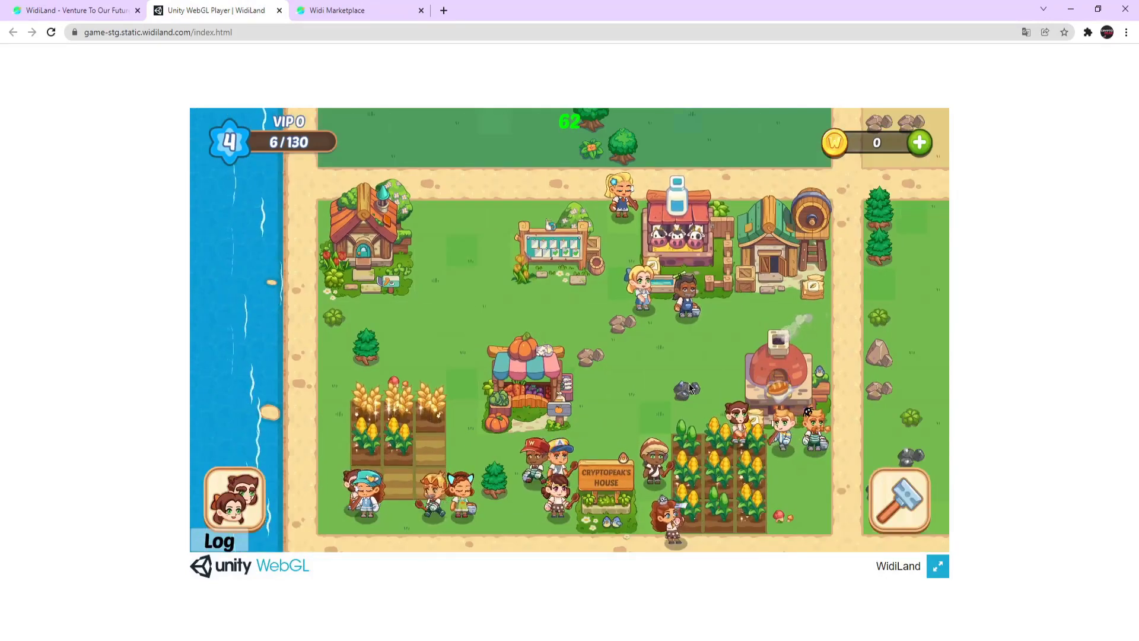
mouse_move(758, 418)
left_mouse_down()
mouse_move(634, 287)
mouse_move(706, 412)
left_mouse_up()
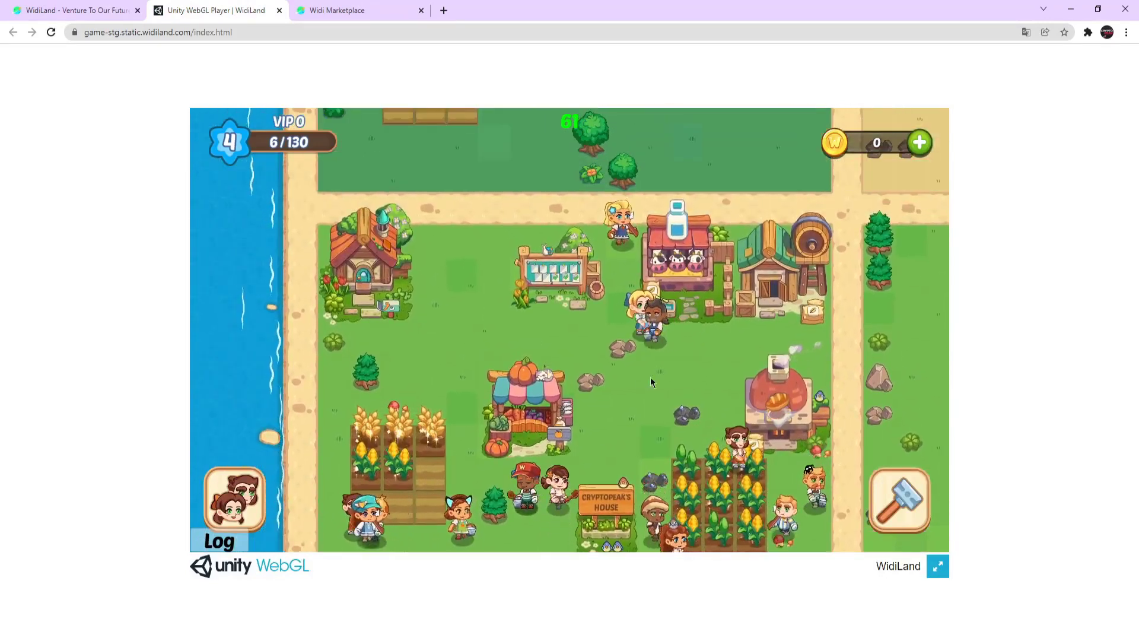
scroll(615, 385, "down", 3)
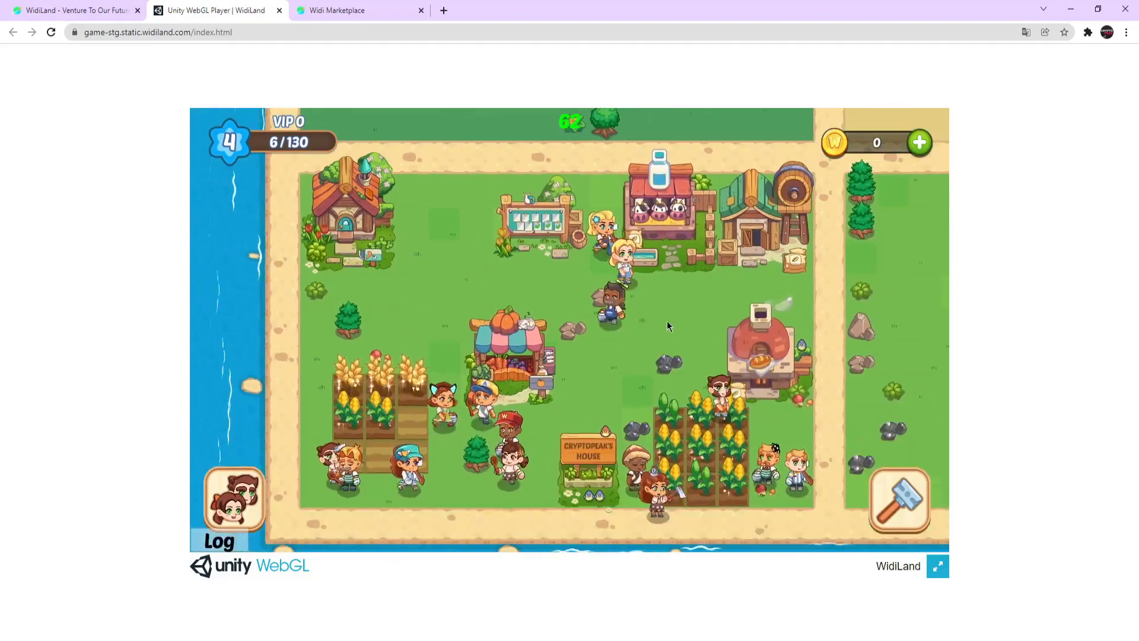
scroll(667, 321, "up", 3)
scroll(566, 460, "down", 3)
scroll(682, 347, "up", 3)
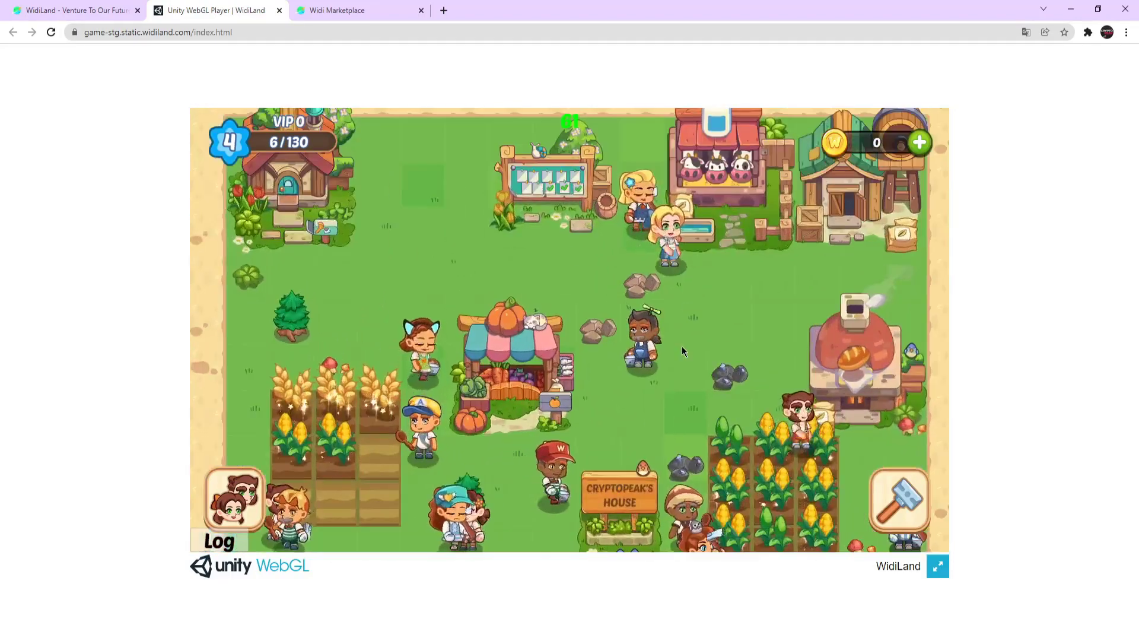
mouse_move(674, 322)
left_mouse_down()
mouse_move(627, 356)
mouse_move(574, 320)
mouse_move(620, 354)
mouse_move(677, 371)
mouse_move(651, 308)
mouse_move(575, 415)
left_mouse_up()
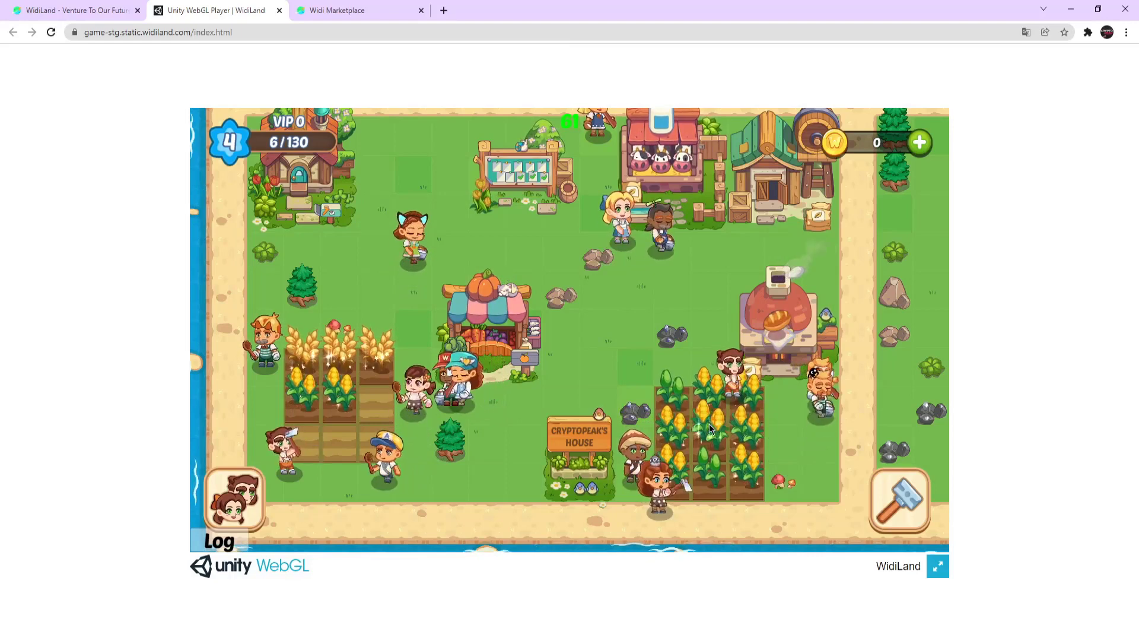
left_click(689, 397)
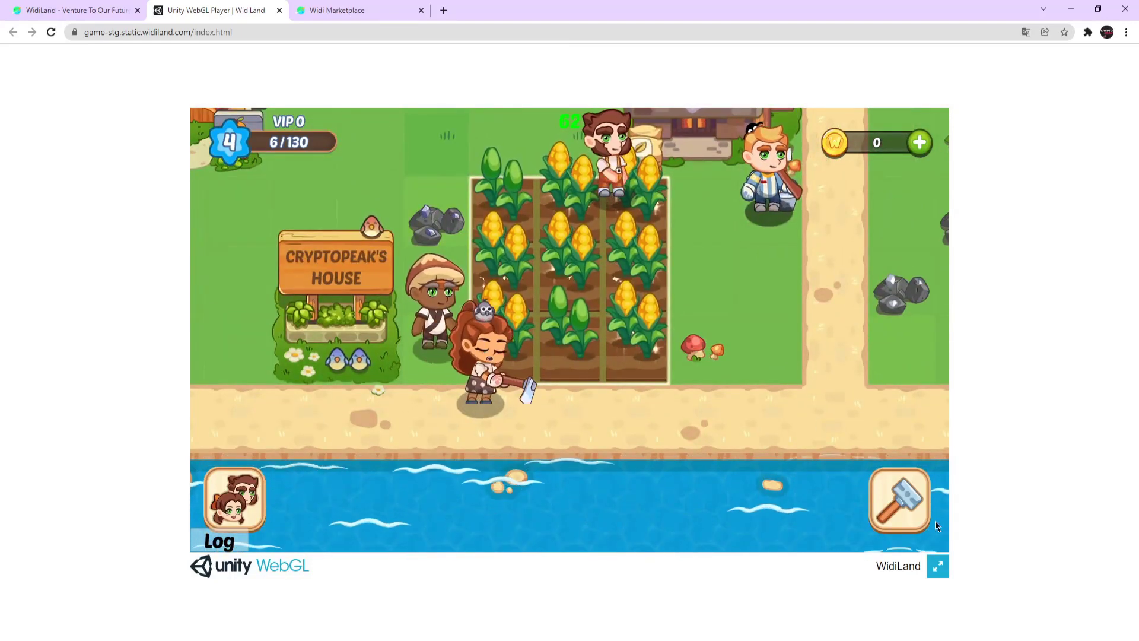
Step: Open the build menu, view its MACHINE and DECOR categories, then close it
left_click(910, 511)
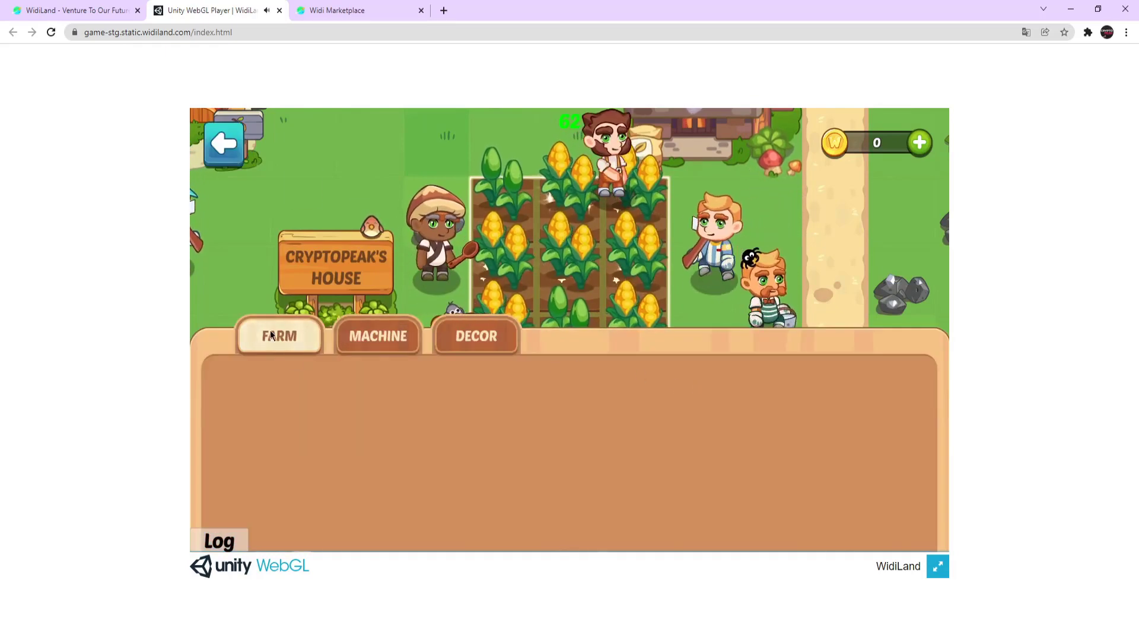
left_click(373, 335)
left_click(509, 341)
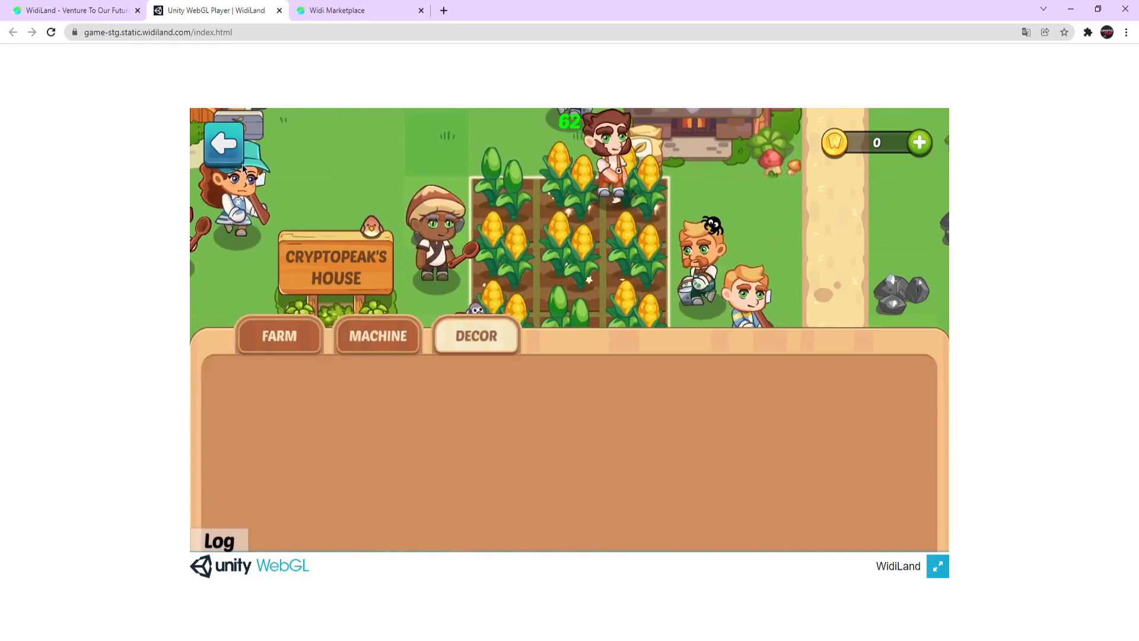
left_click(229, 147)
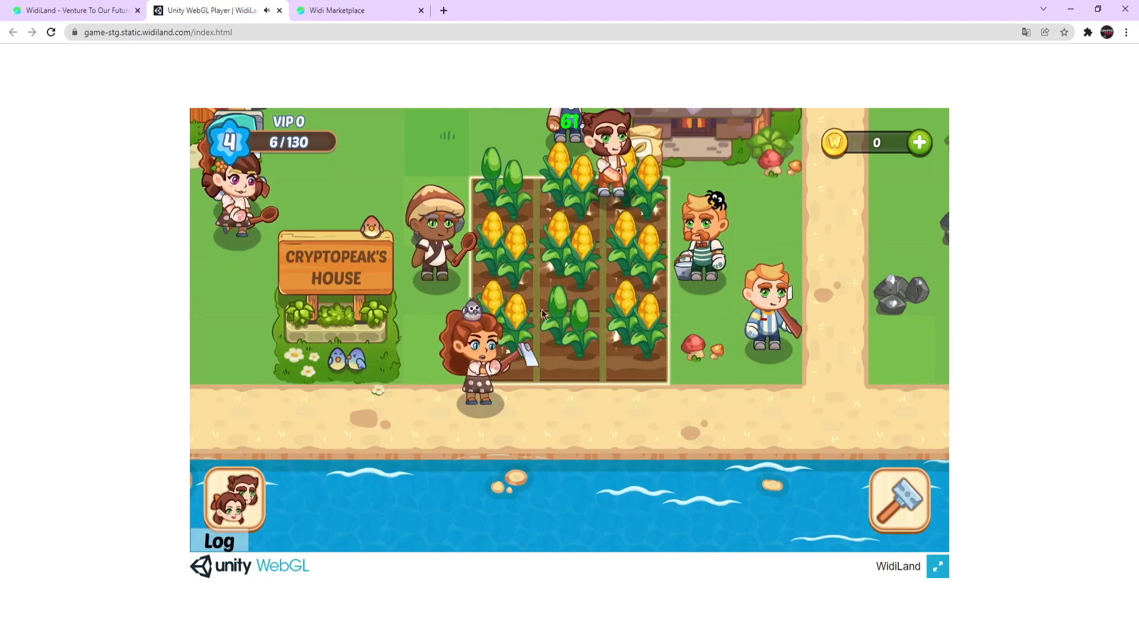
left_click(233, 485)
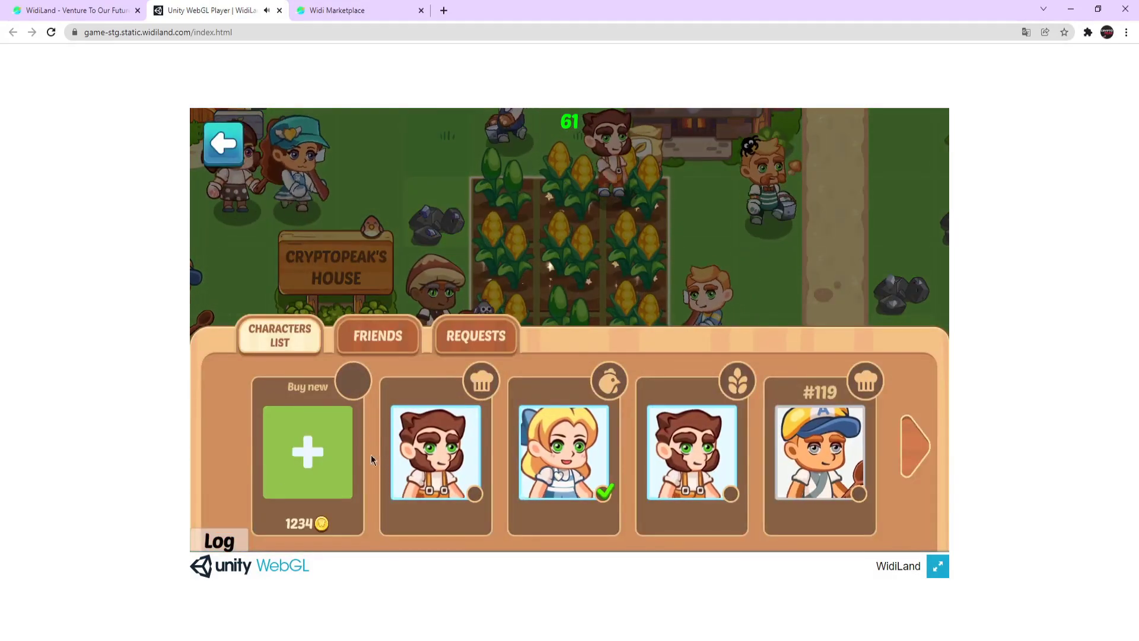
left_click(377, 338)
left_click(476, 343)
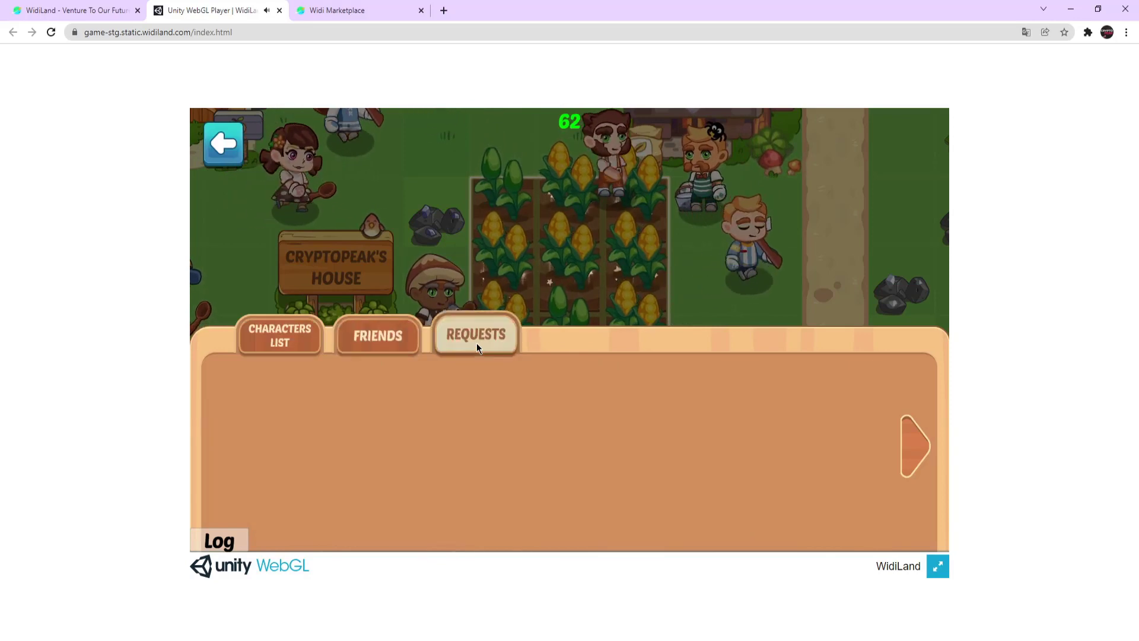
key("Escape")
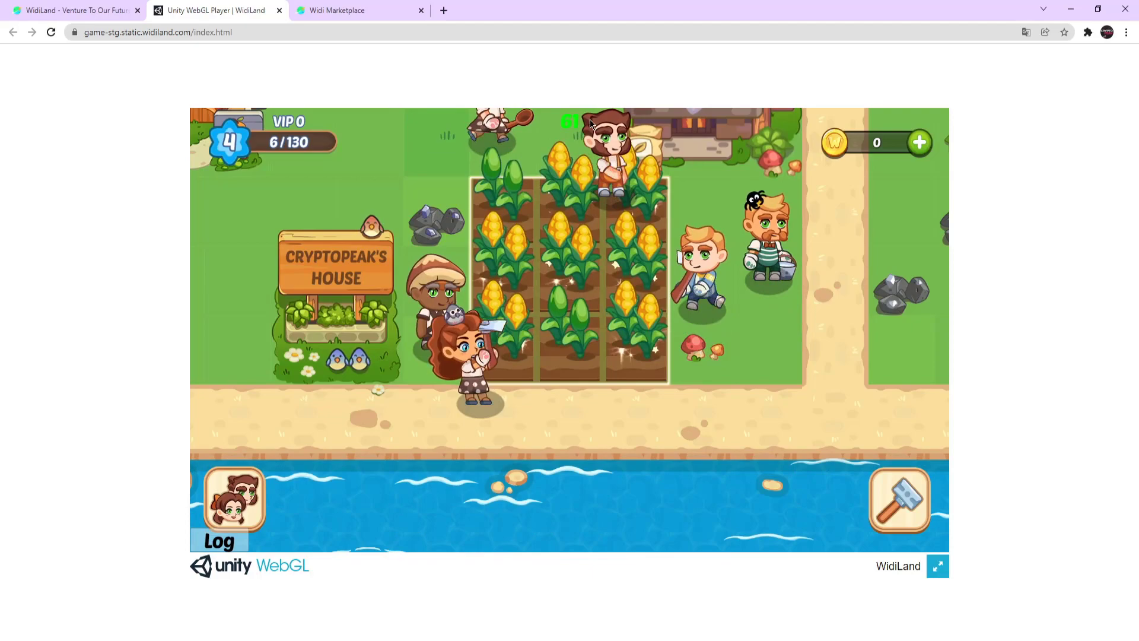
left_click(939, 563)
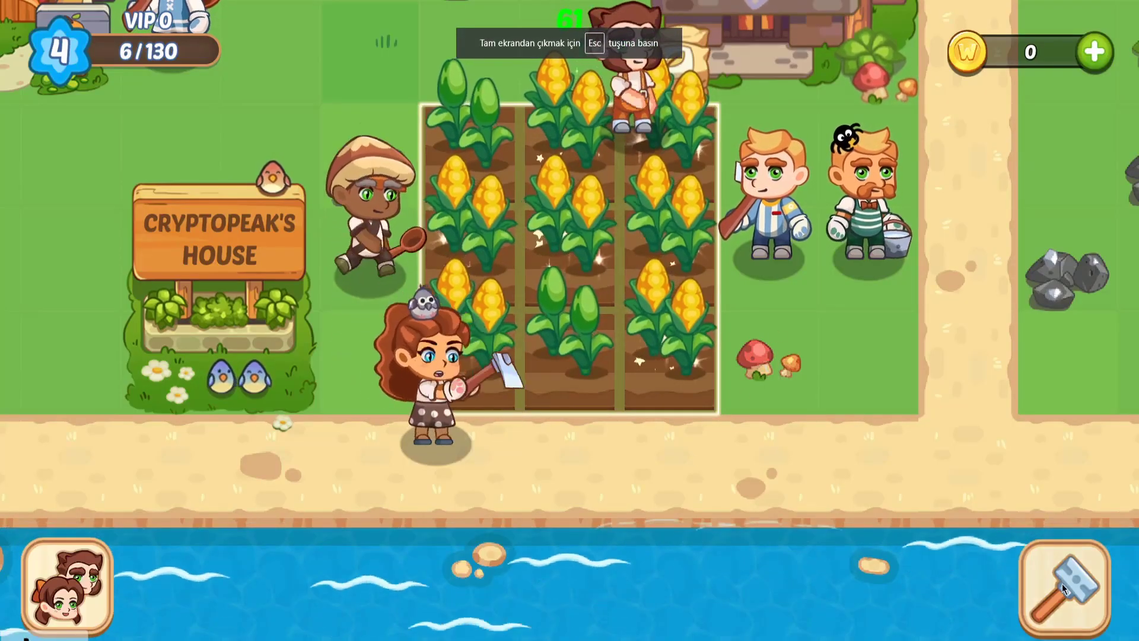
key("Escape")
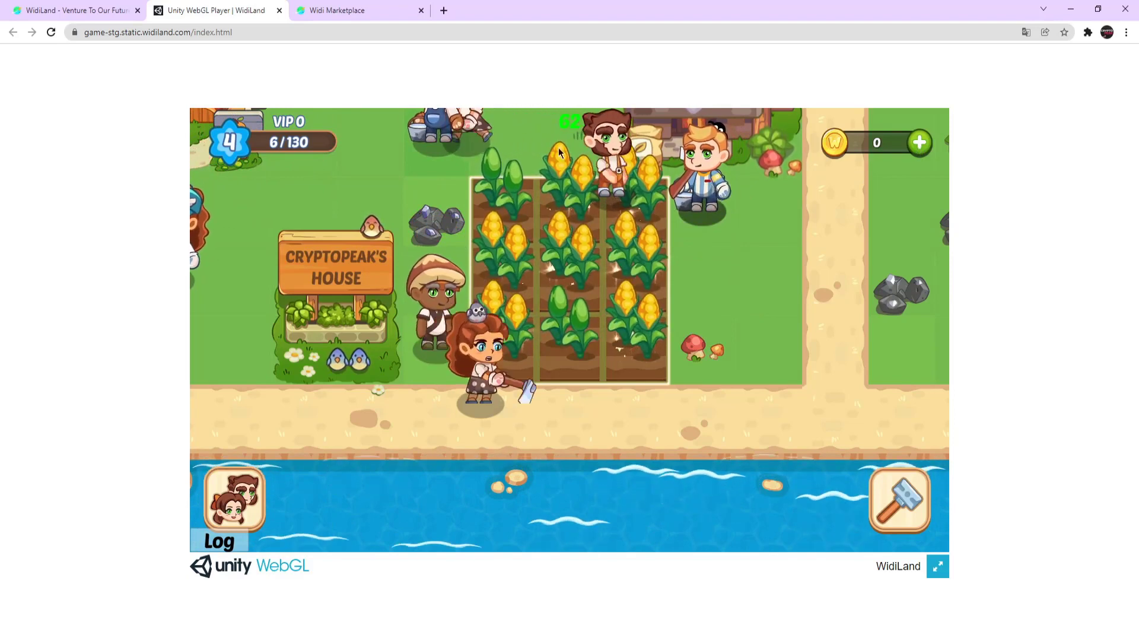
Step: View the Widi Marketplace early bird sale with both treasures sold out, then close it
left_click(404, 11)
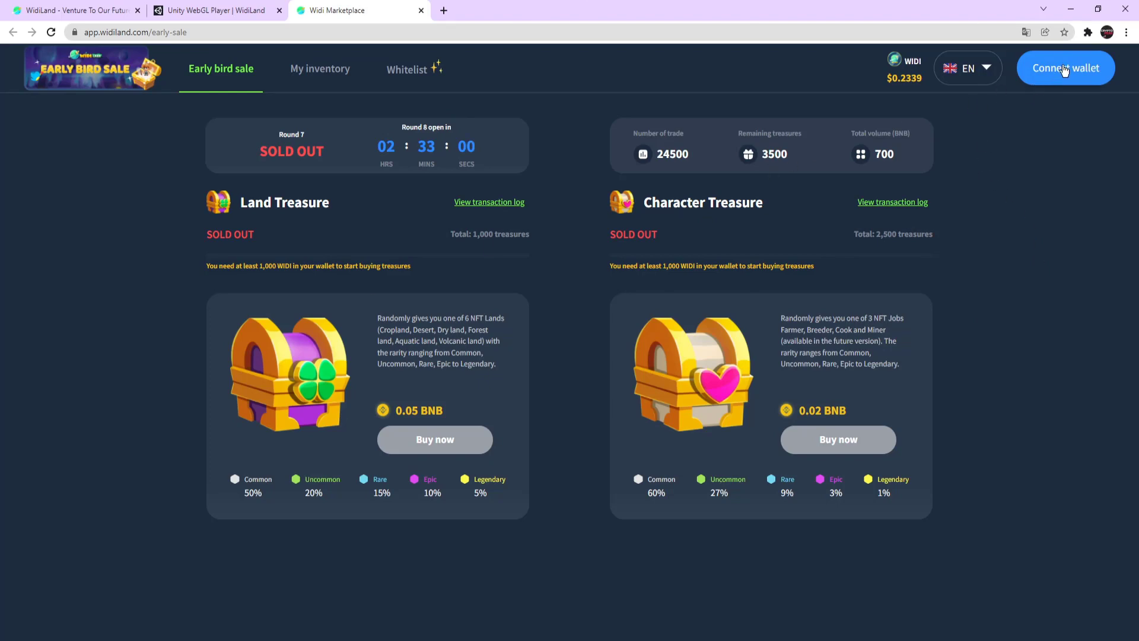
left_click(421, 10)
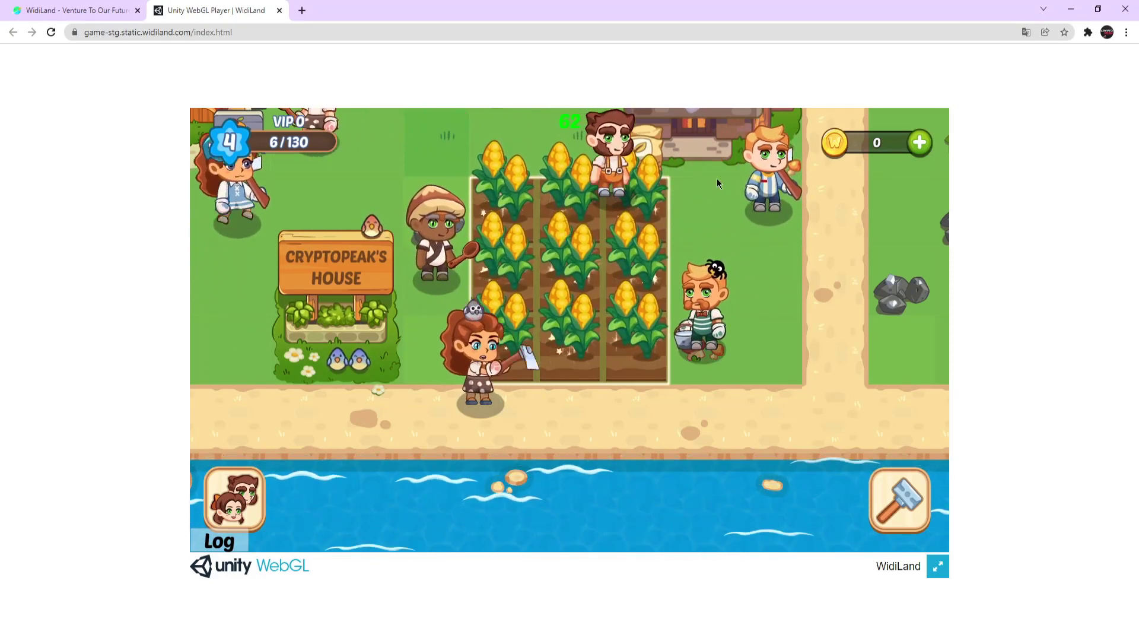
Step: Close the farm game page
left_click(279, 9)
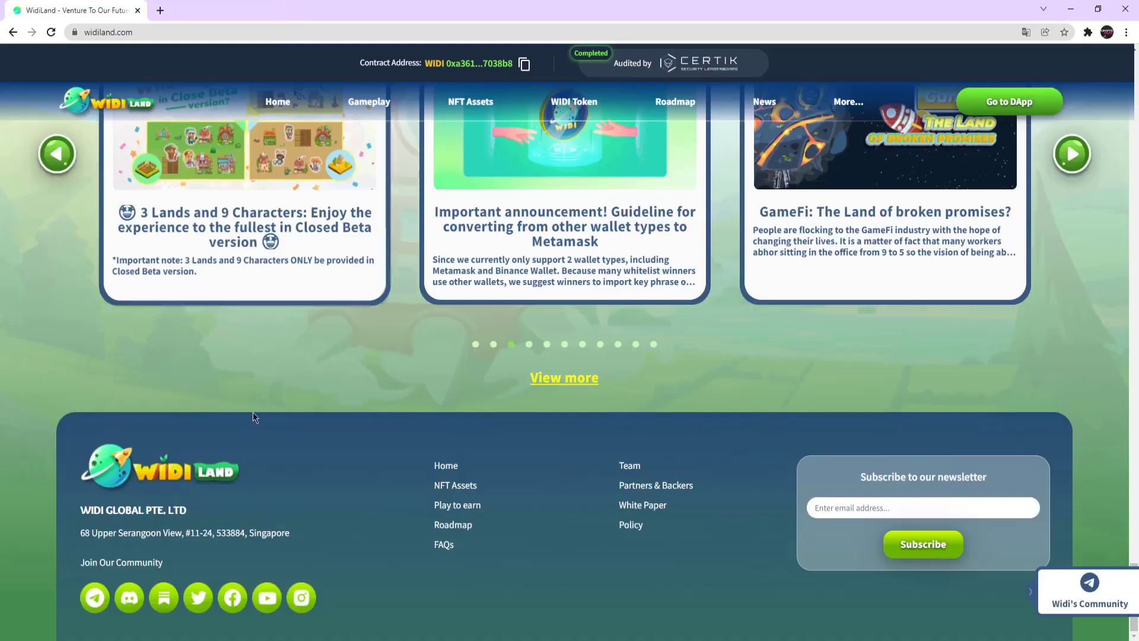
scroll(430, 445, "up", 10)
scroll(454, 427, "up", 15)
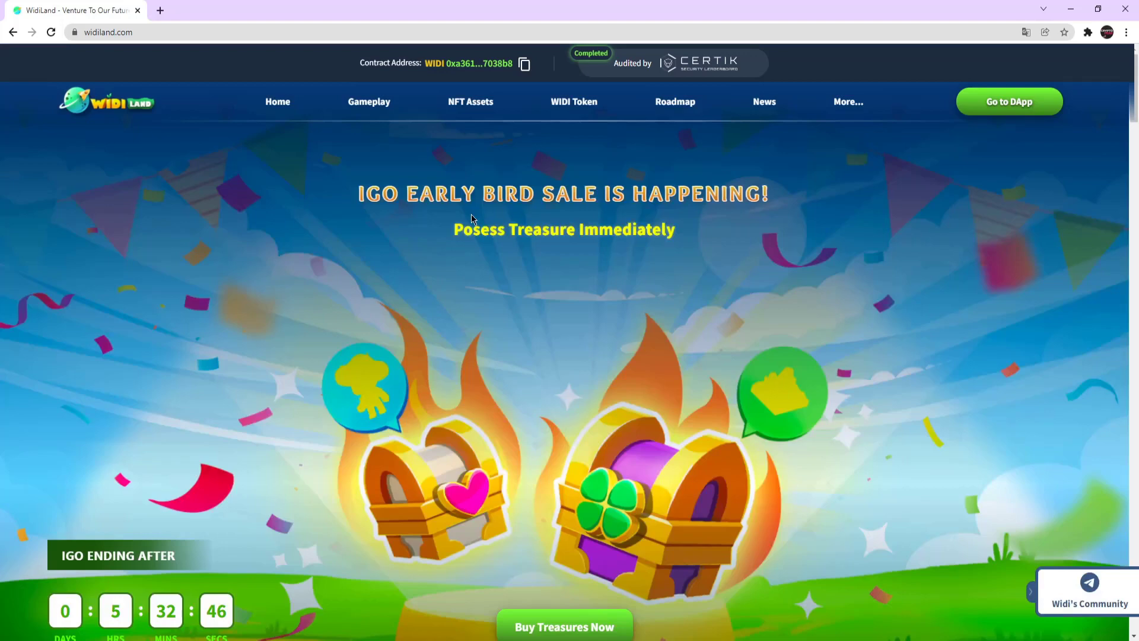
scroll(495, 404, "down", 3)
scroll(560, 445, "up", 3)
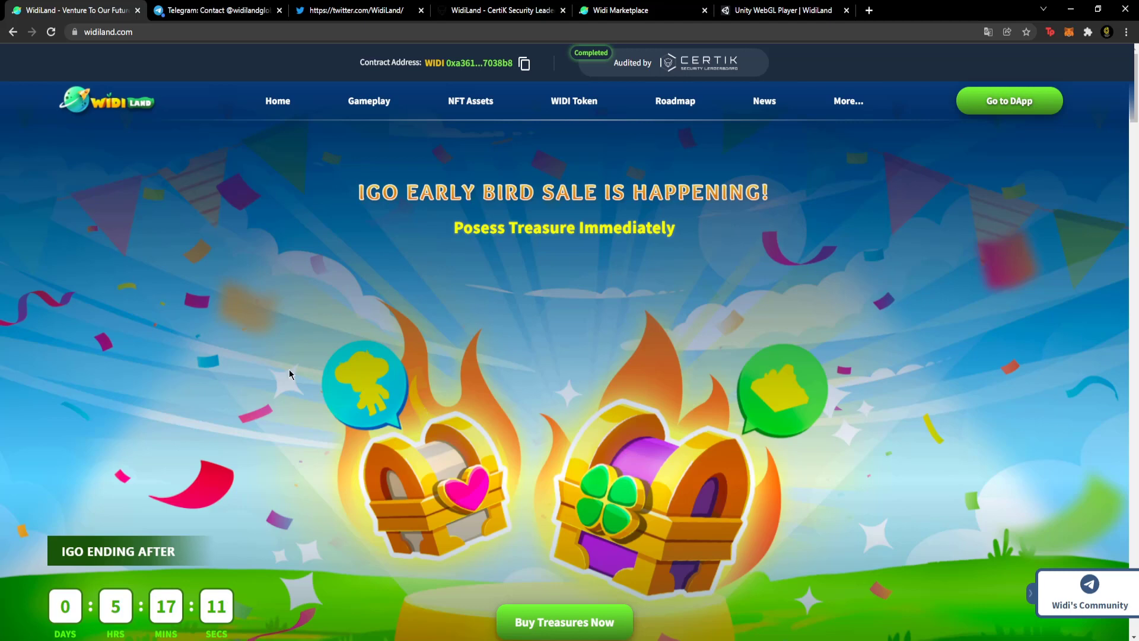
Step: View the WidiLand Global Telegram channel, declining the desktop app, and highlight the Official Group link
left_click(216, 11)
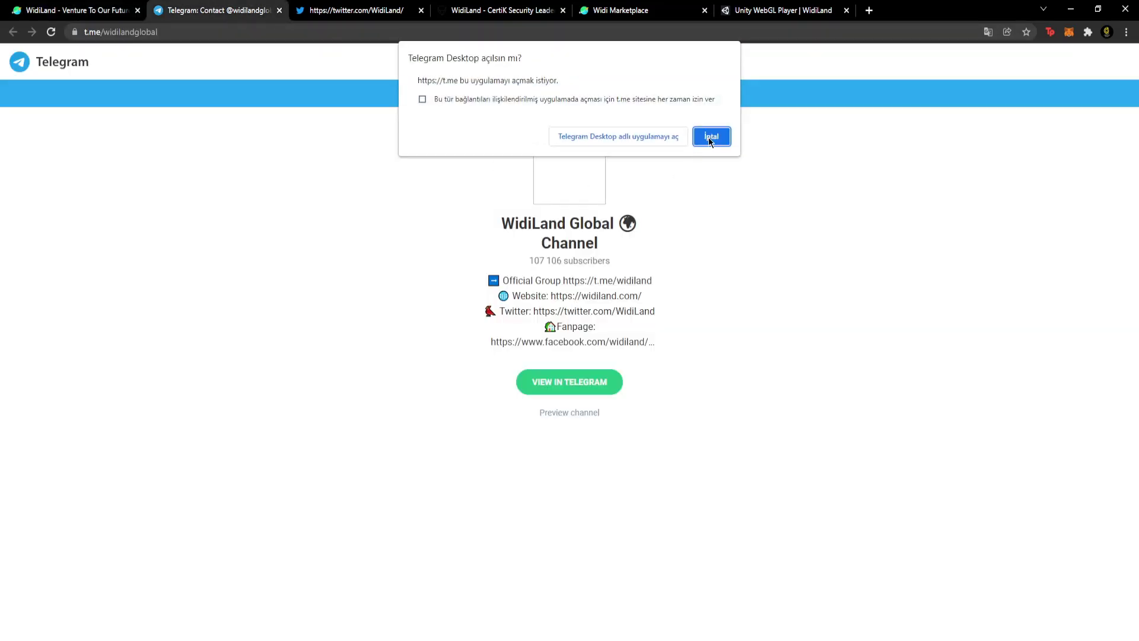
left_click(711, 138)
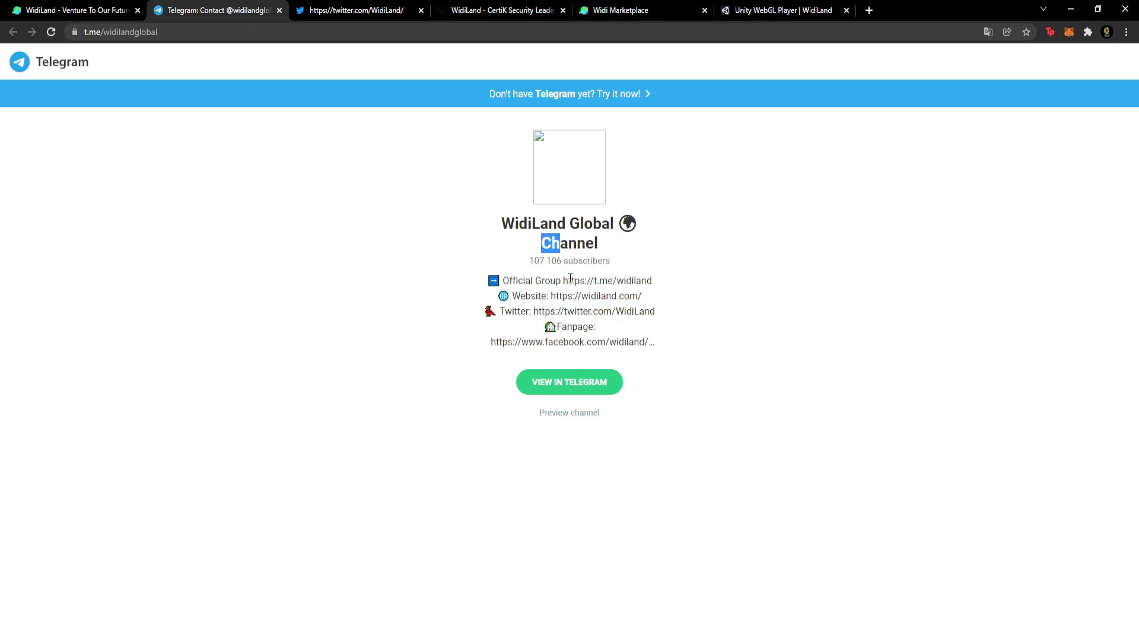
left_click_drag(685, 283, 551, 292)
key("ctrl+c")
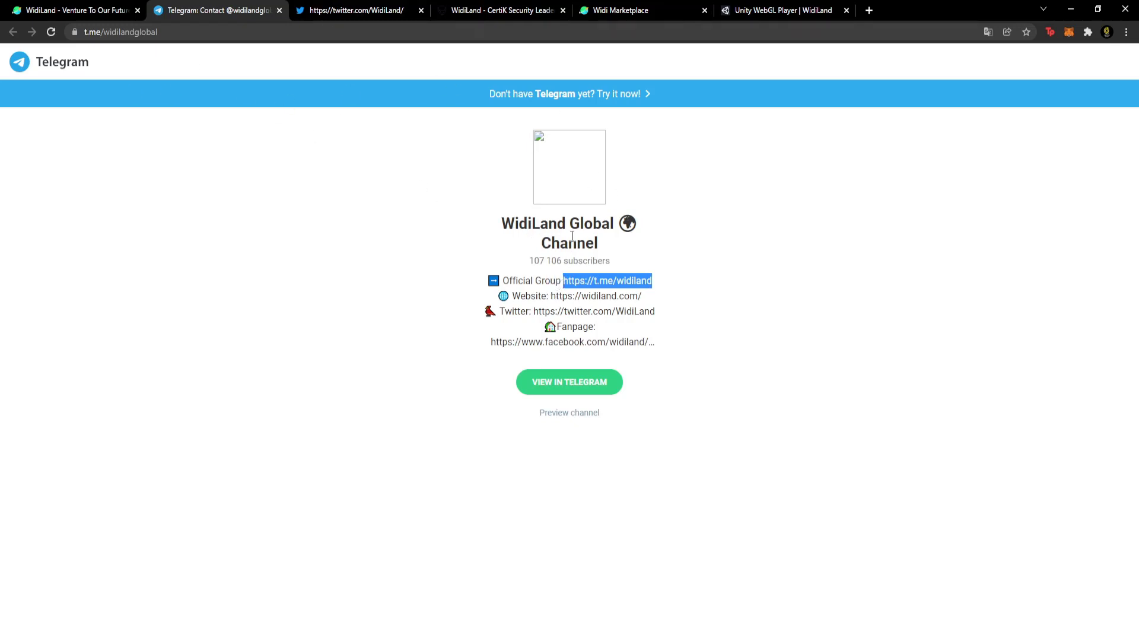
left_click_drag(630, 264, 578, 262)
left_click(605, 263)
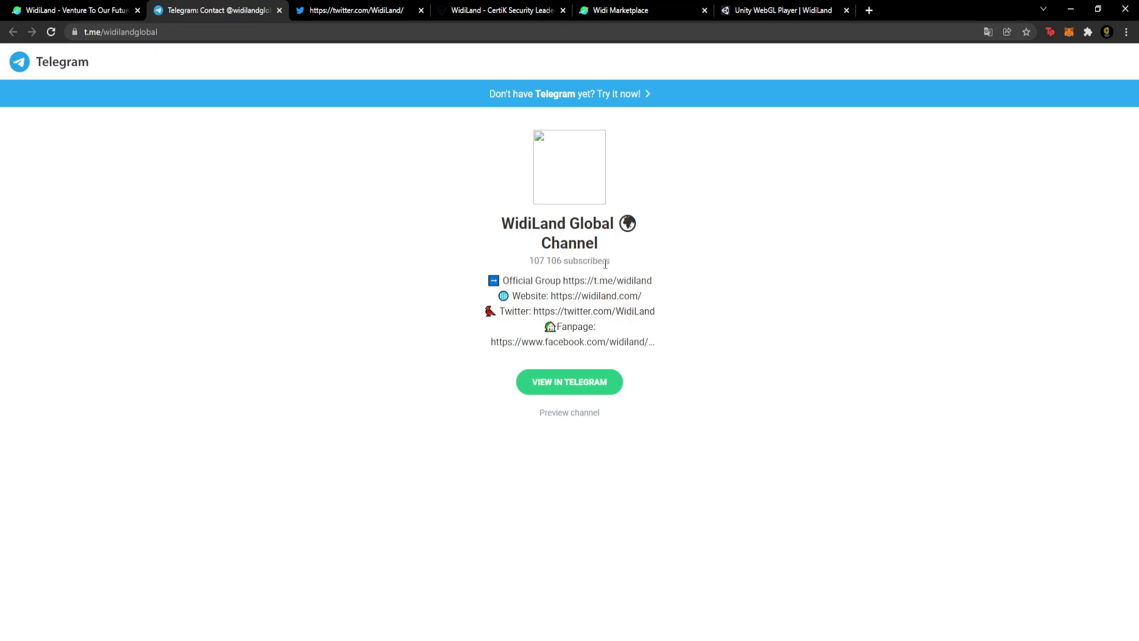
Step: Load the WidiLand Global Community group at t.me/widiland and dismiss the desktop app prompt
left_click(217, 29)
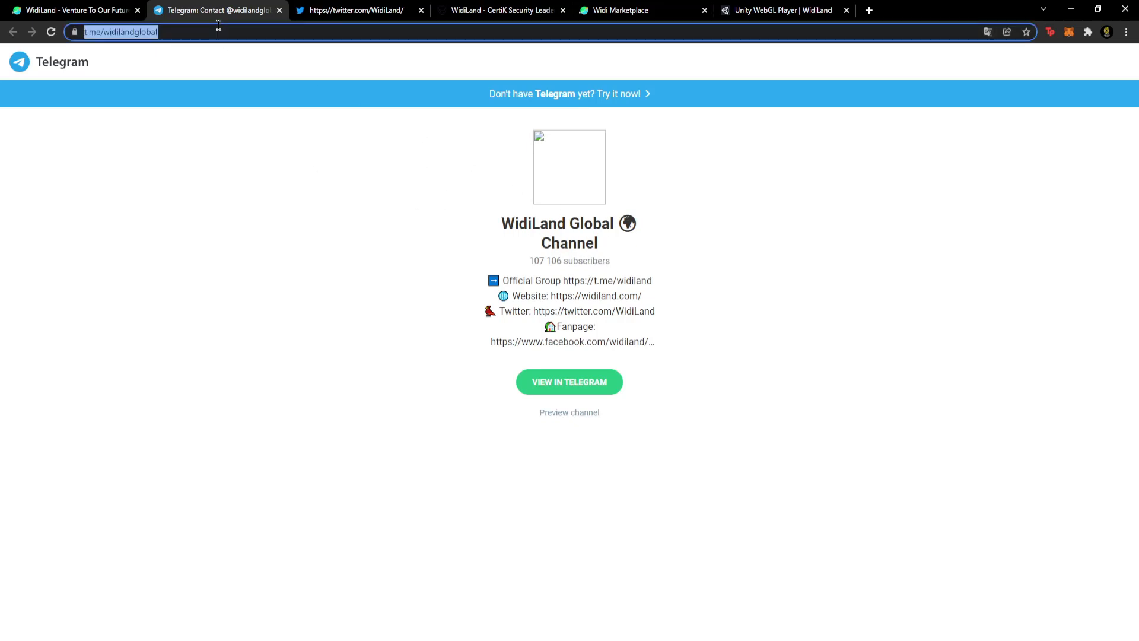
key("ctrl+v")
key("Return")
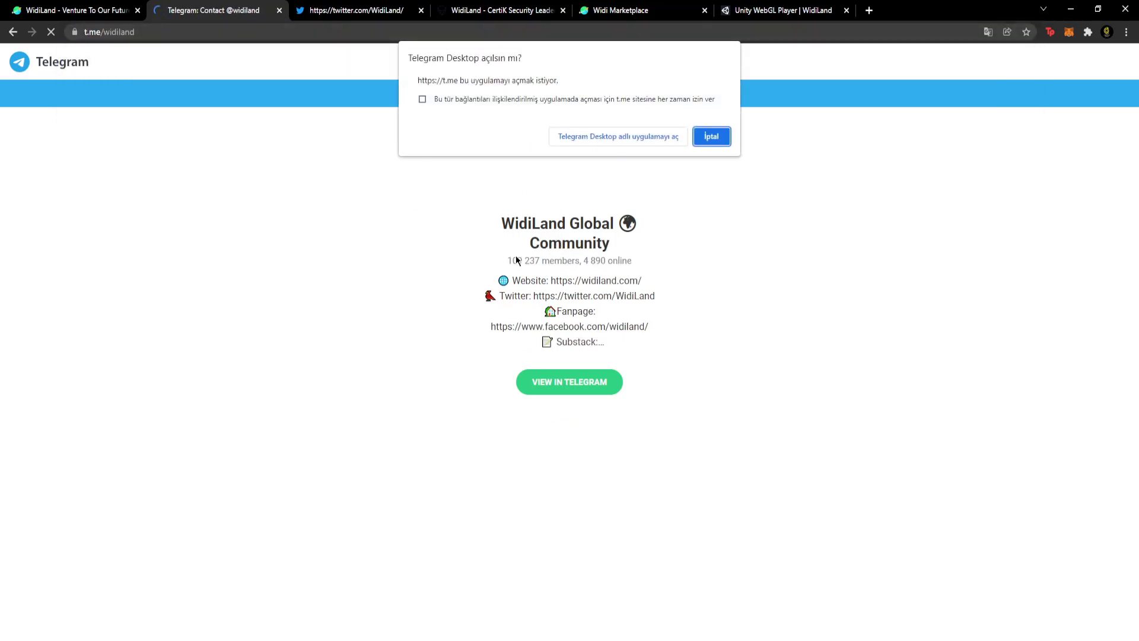
left_click(726, 135)
Step: Highlight the group's links and title (about 109,237 members), then close the Telegram page
left_click_drag(546, 297, 546, 281)
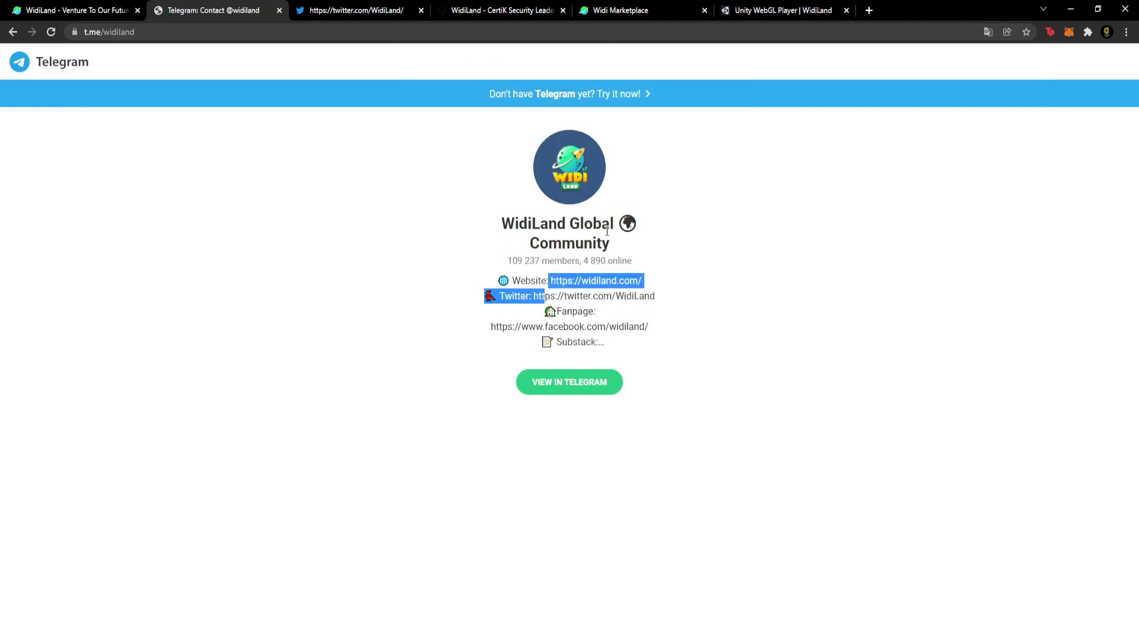
left_click(346, 217)
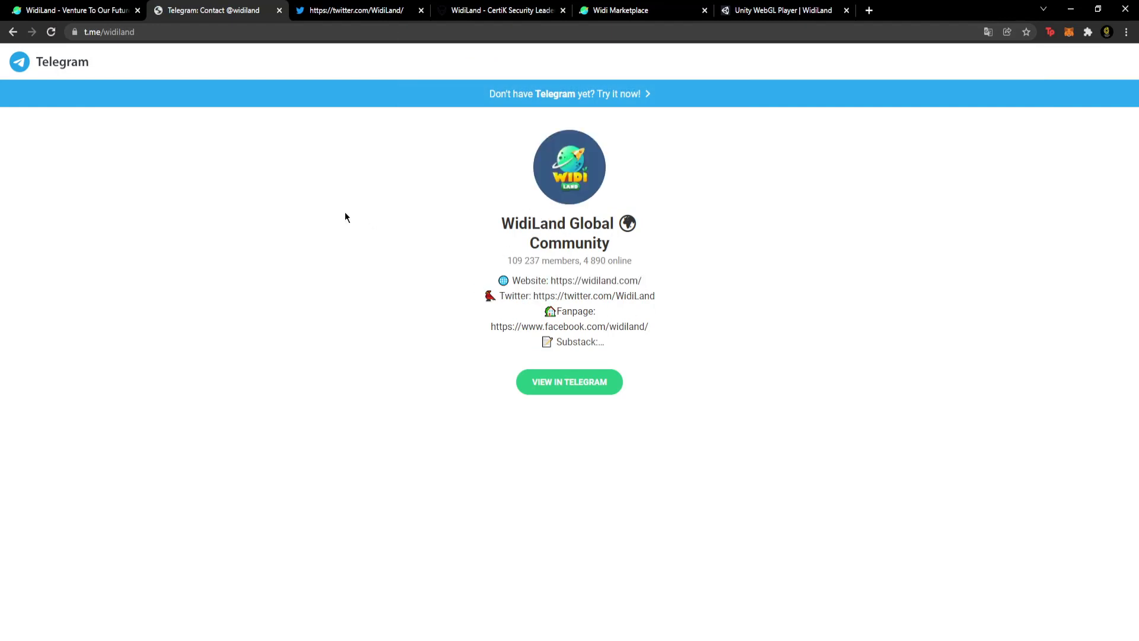
left_click_drag(608, 227, 471, 206)
left_click(599, 227)
left_click(278, 10)
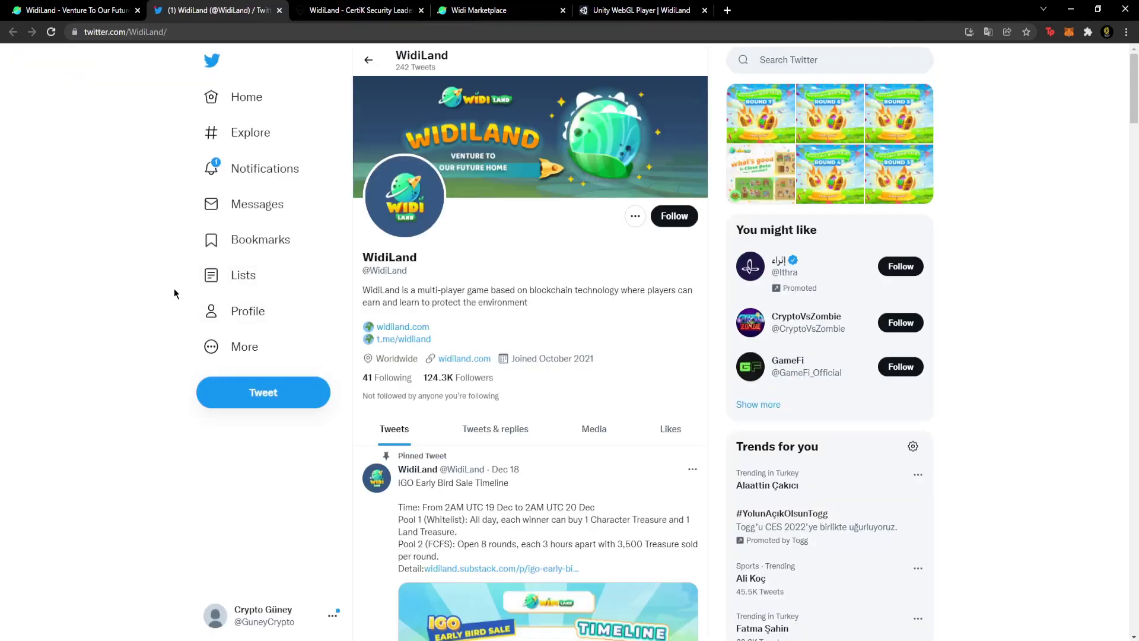
scroll(120, 250, "down", 2)
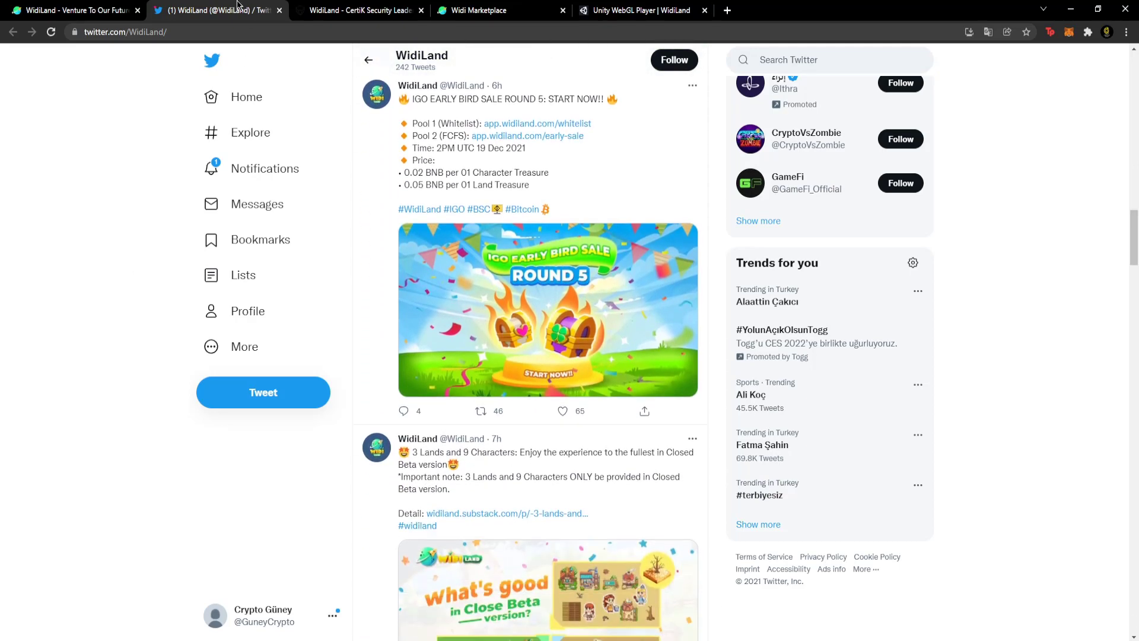
Step: Close the Twitter profile, return to the CertiK audit page, and close the report viewer
key("ctrl+w")
key("ctrl+shift+Tab")
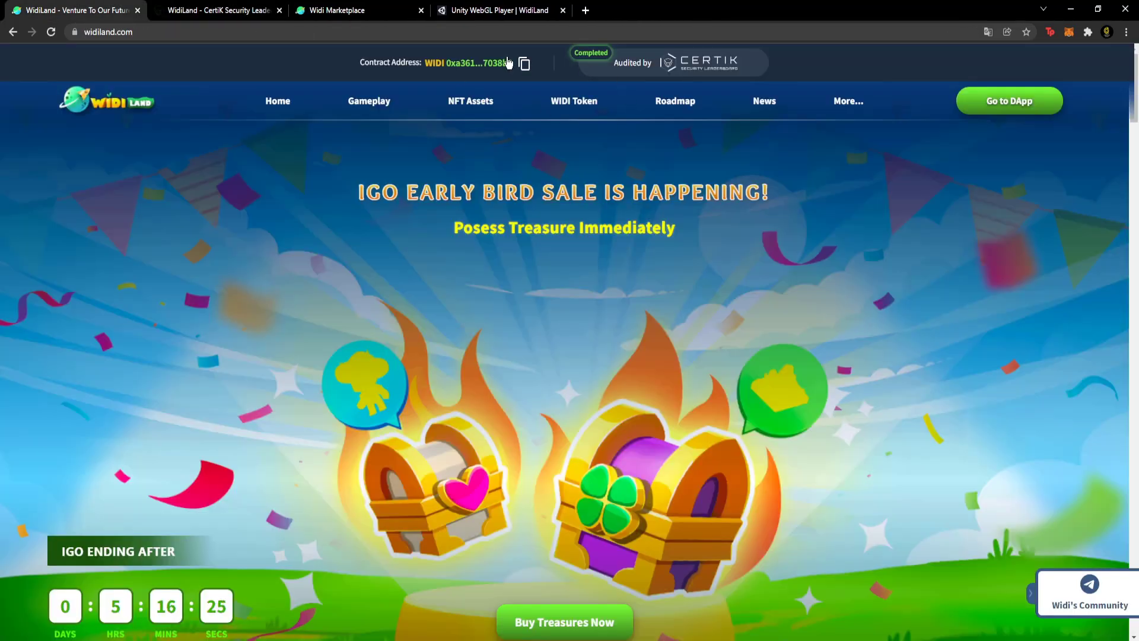
key("ctrl+Tab")
scroll(183, 240, "down", 2)
scroll(183, 225, "down", 2)
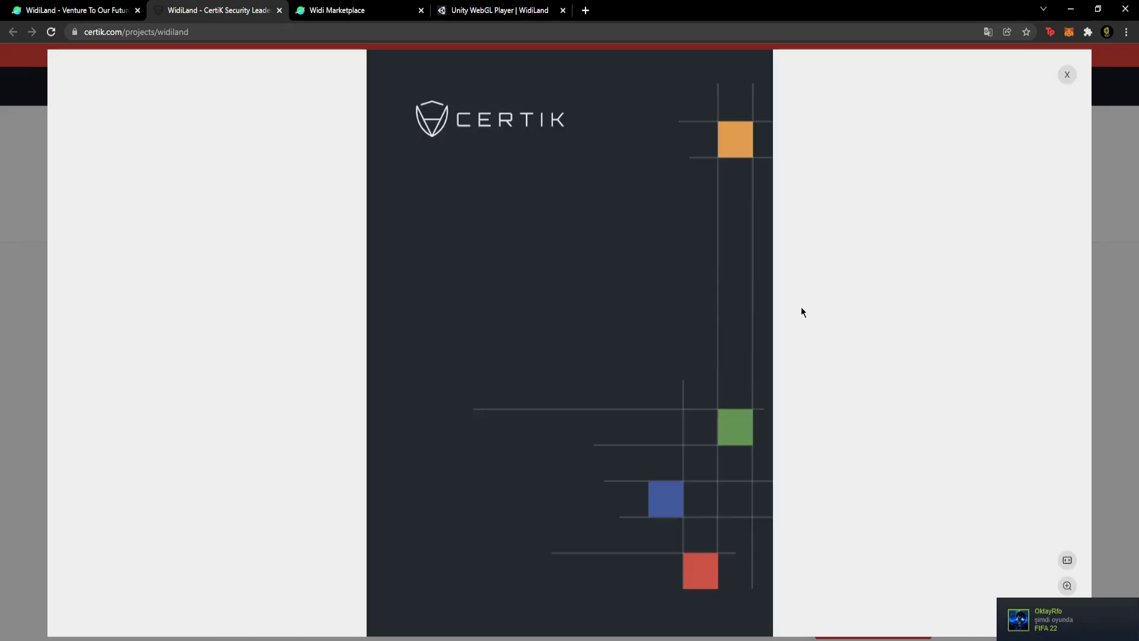
scroll(801, 311, "down", 4)
scroll(786, 318, "down", 3)
scroll(794, 319, "down", 1)
scroll(793, 314, "down", 3)
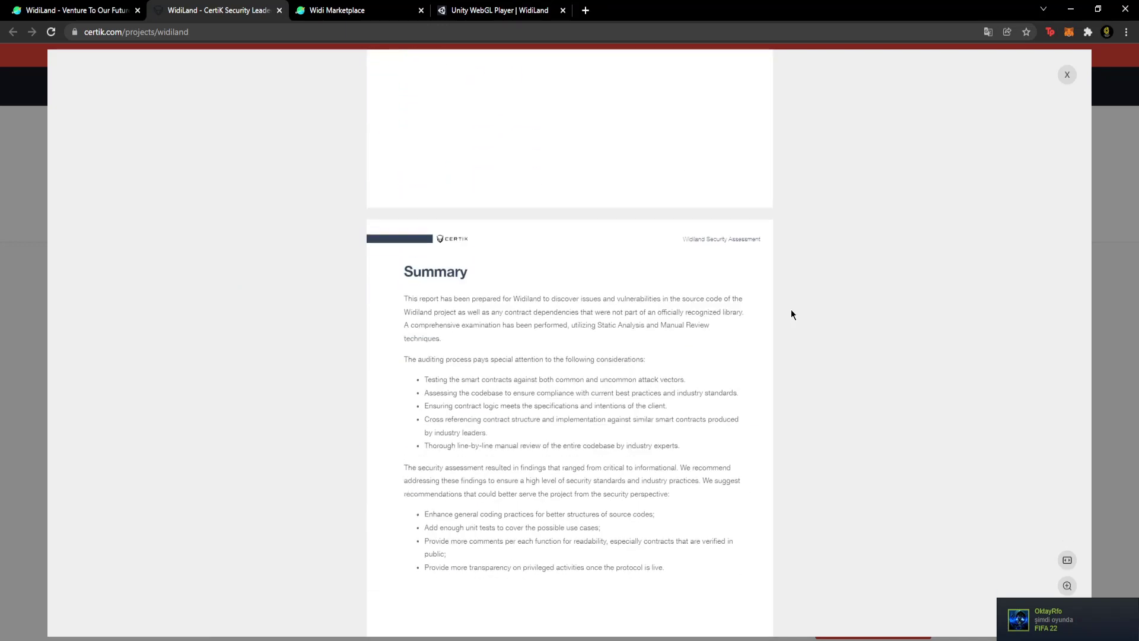
scroll(792, 309, "down", 3)
scroll(789, 307, "down", 3)
scroll(1030, 178, "down", 3)
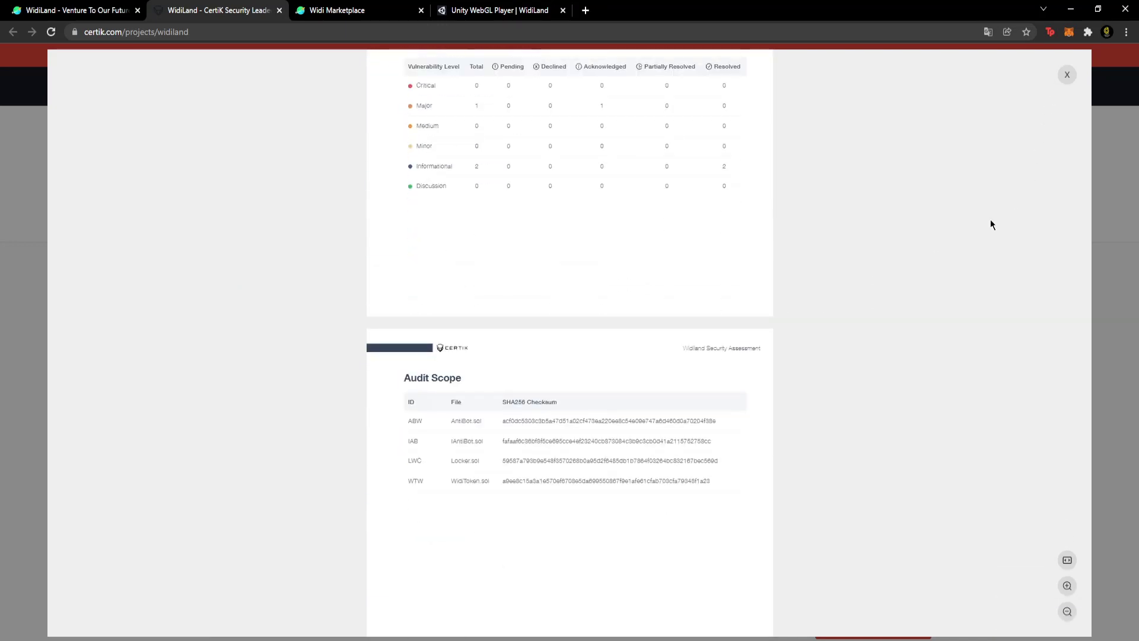
scroll(980, 227, "down", 3)
scroll(966, 233, "down", 2)
scroll(964, 223, "down", 3)
scroll(978, 191, "down", 3)
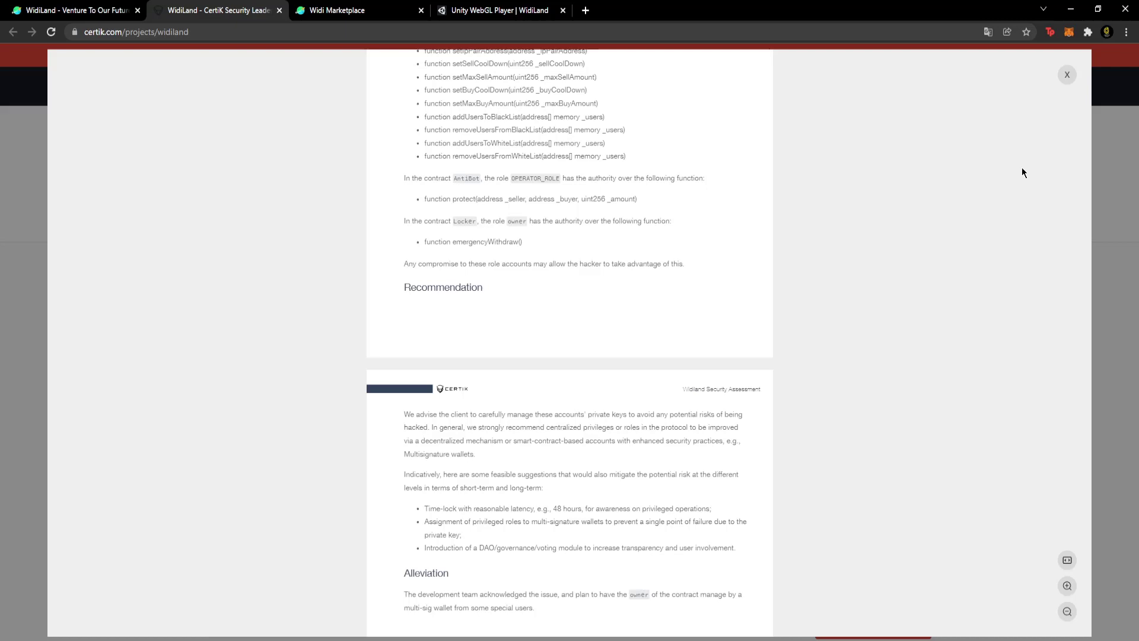
left_click(1067, 74)
Step: Close the CertiK page and switch to the Widi Marketplace early bird sale
middle_click(246, 6)
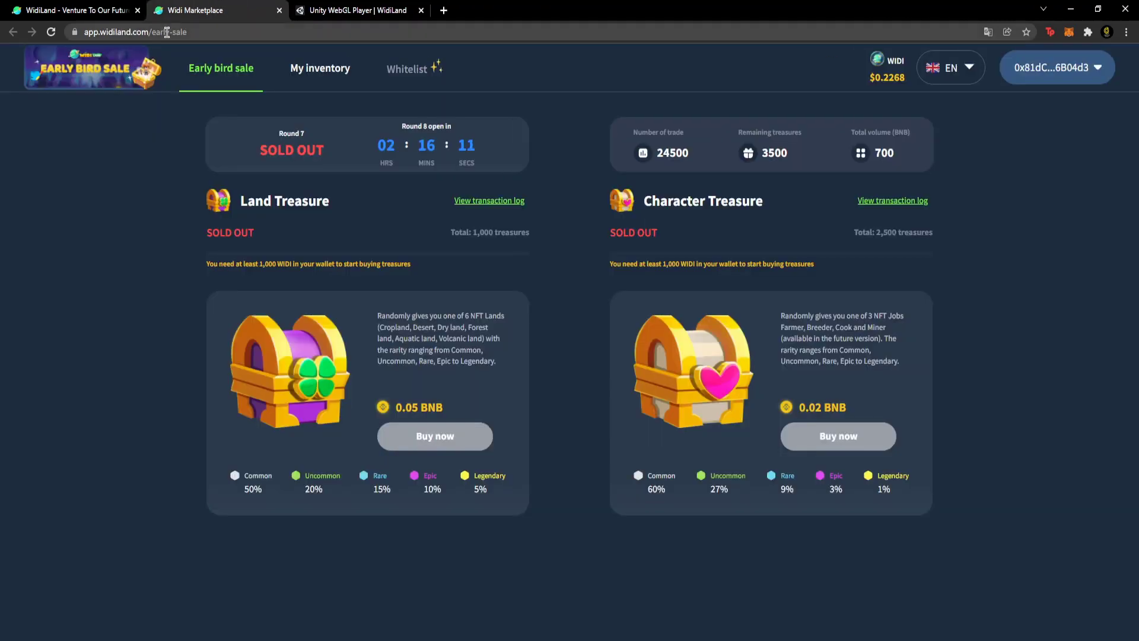
key("ctrl+shift+Tab")
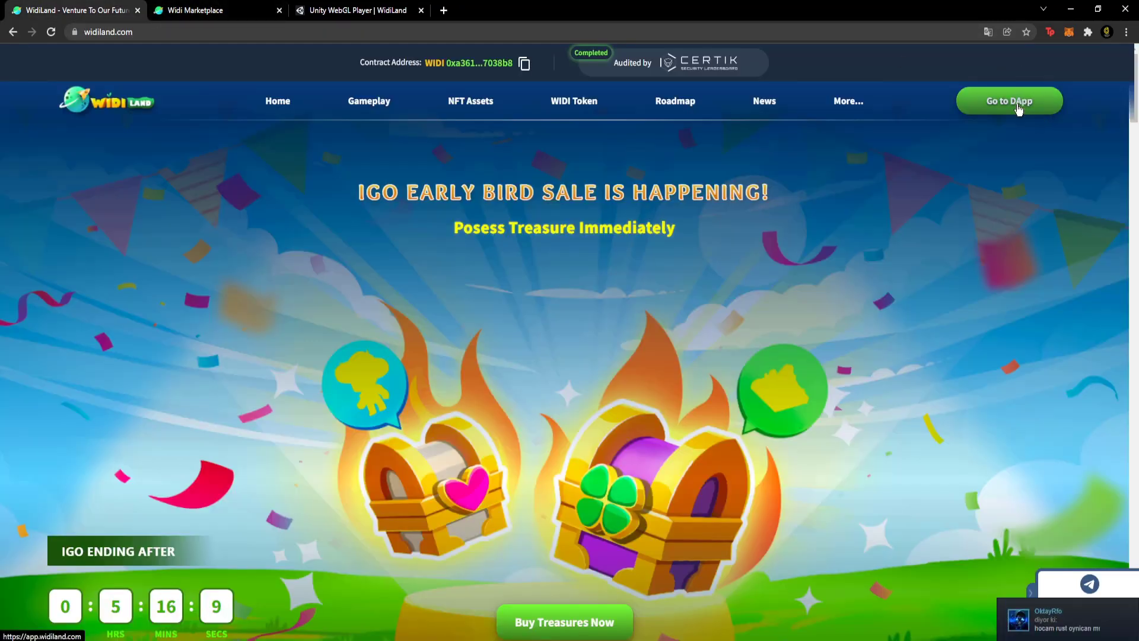
scroll(677, 451, "down", 3)
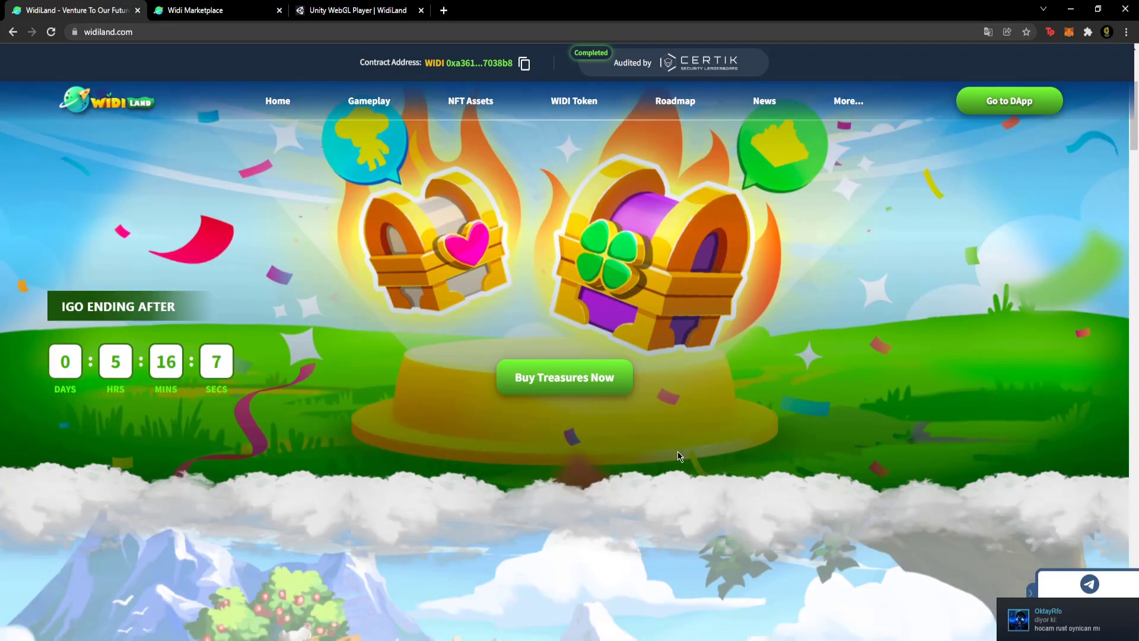
scroll(391, 350, "up", 3)
left_click(222, 7)
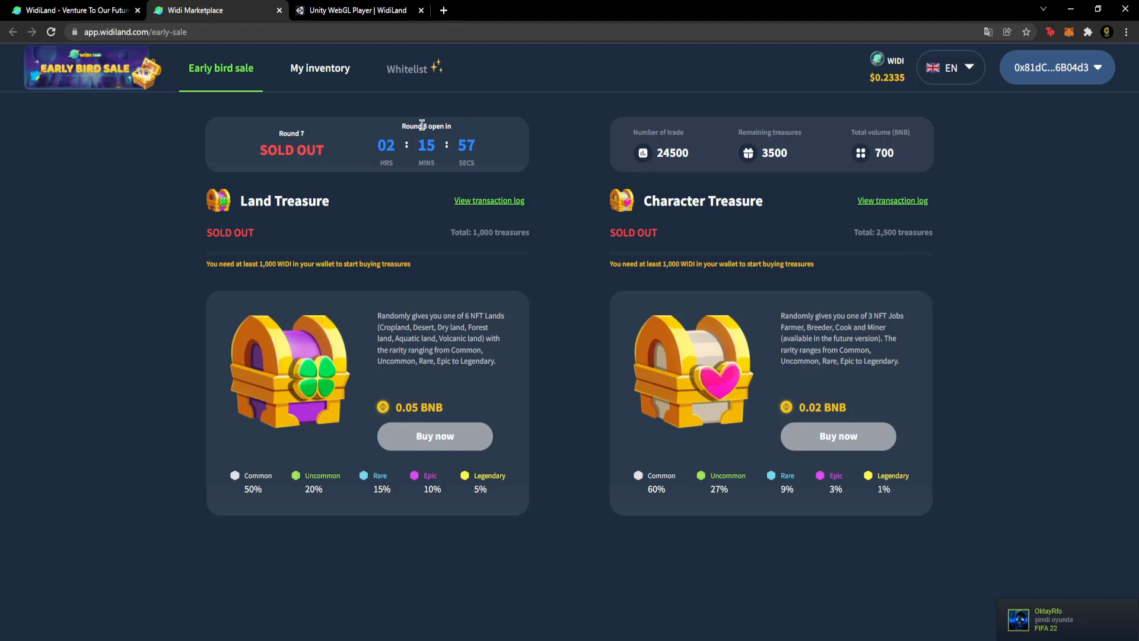
Step: Highlight the Round 8 countdown and Land Treasure price, then open WIDI's CoinMarketCap page
triple_click(424, 147)
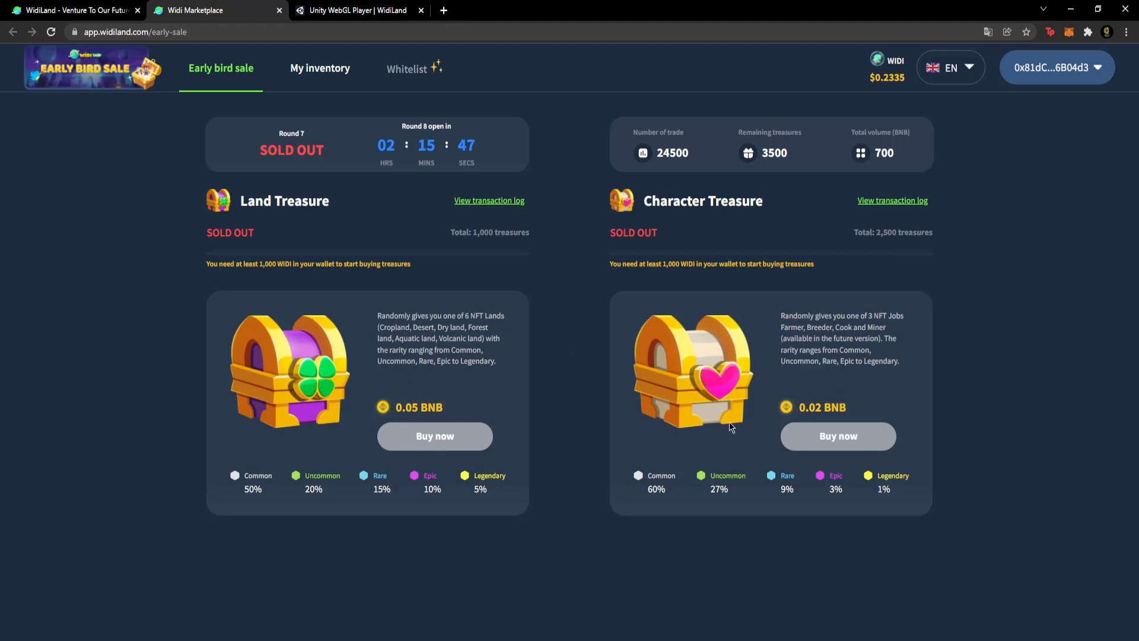
left_click_drag(413, 410, 471, 417)
left_click(1077, 69)
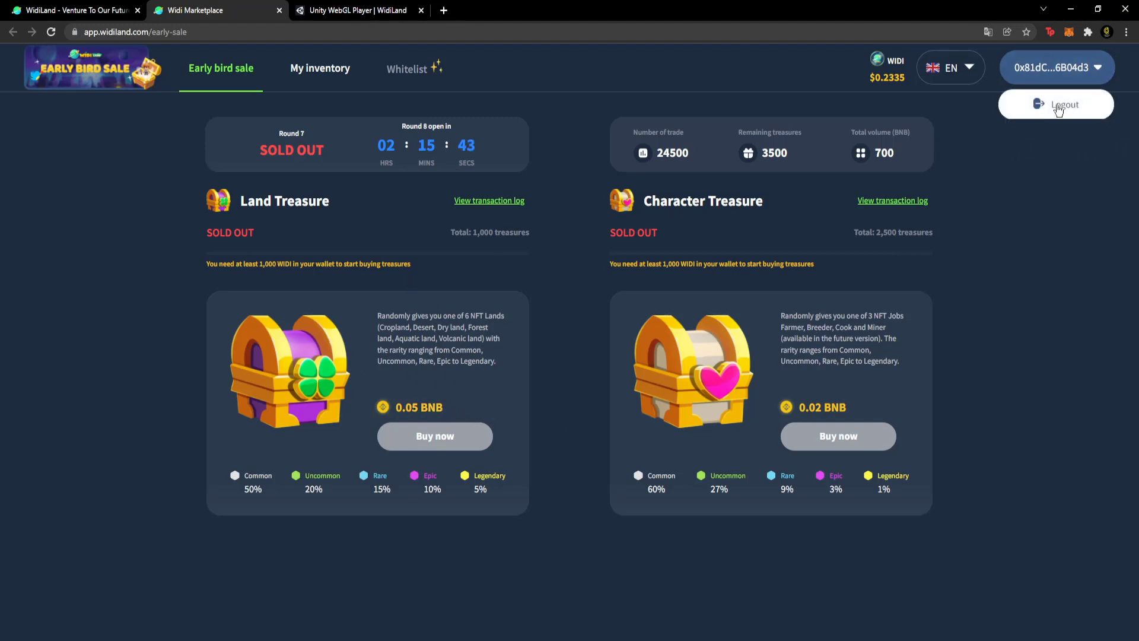
left_click(890, 78)
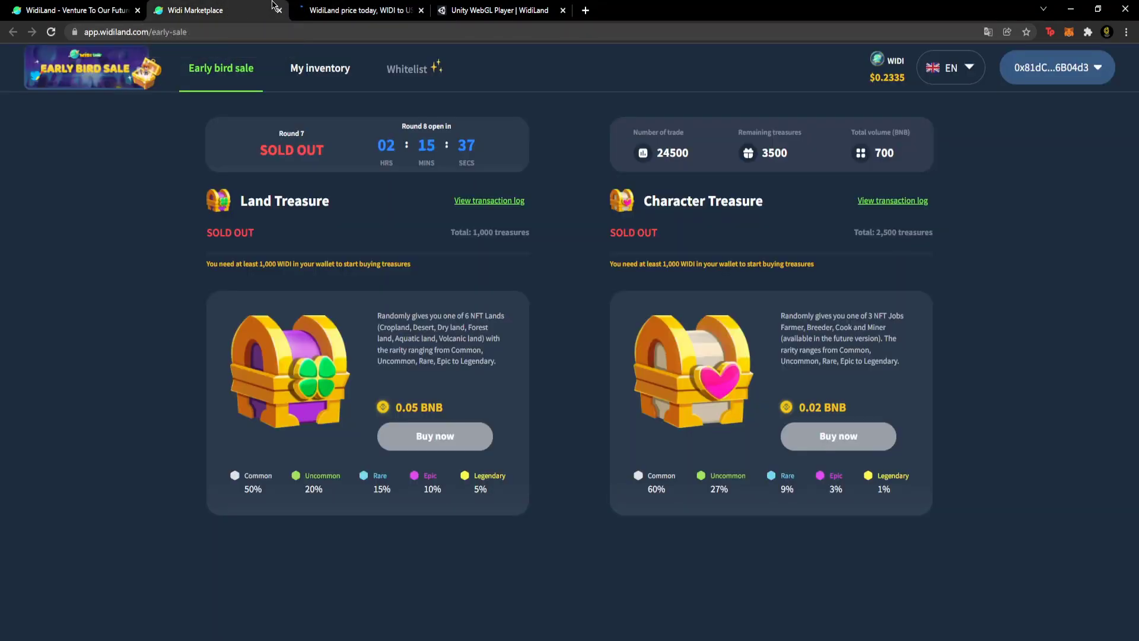
Step: Check WIDI at $0.2344 (-21.78%) on CoinMarketCap, then close it plus the game and marketplace tabs
left_click(360, 10)
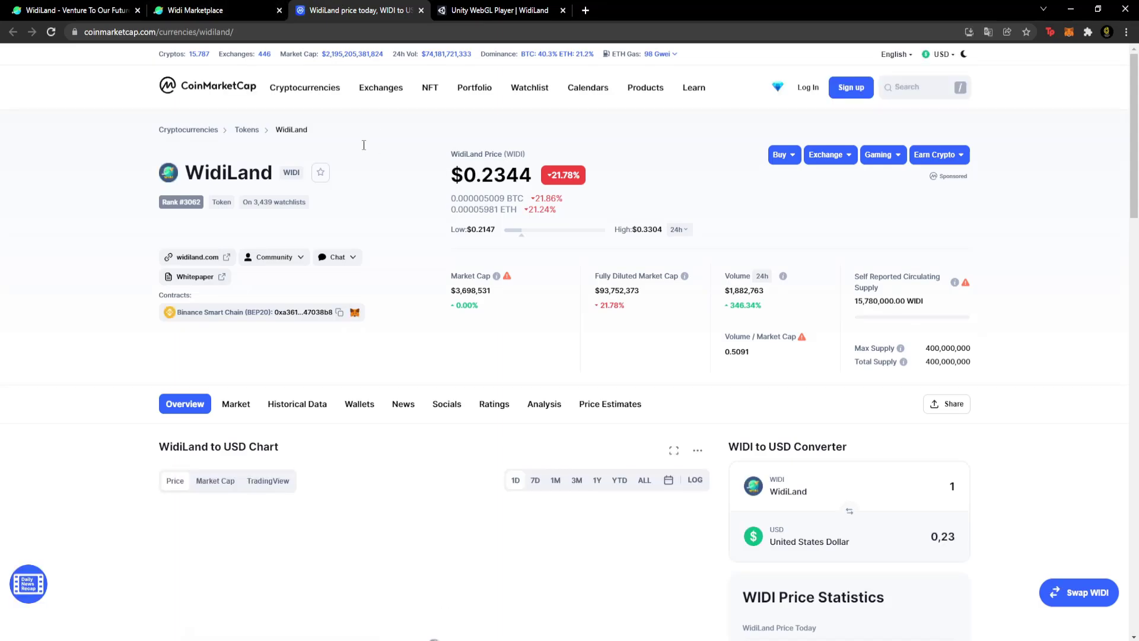
left_click(267, 8)
middle_click(298, 9)
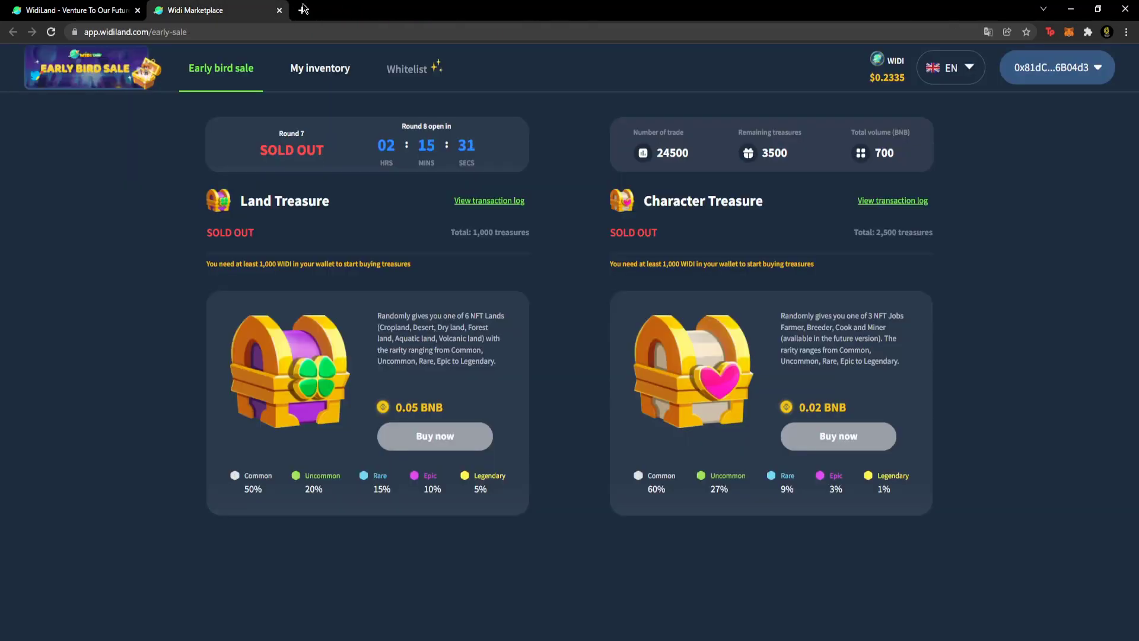
middle_click(185, 11)
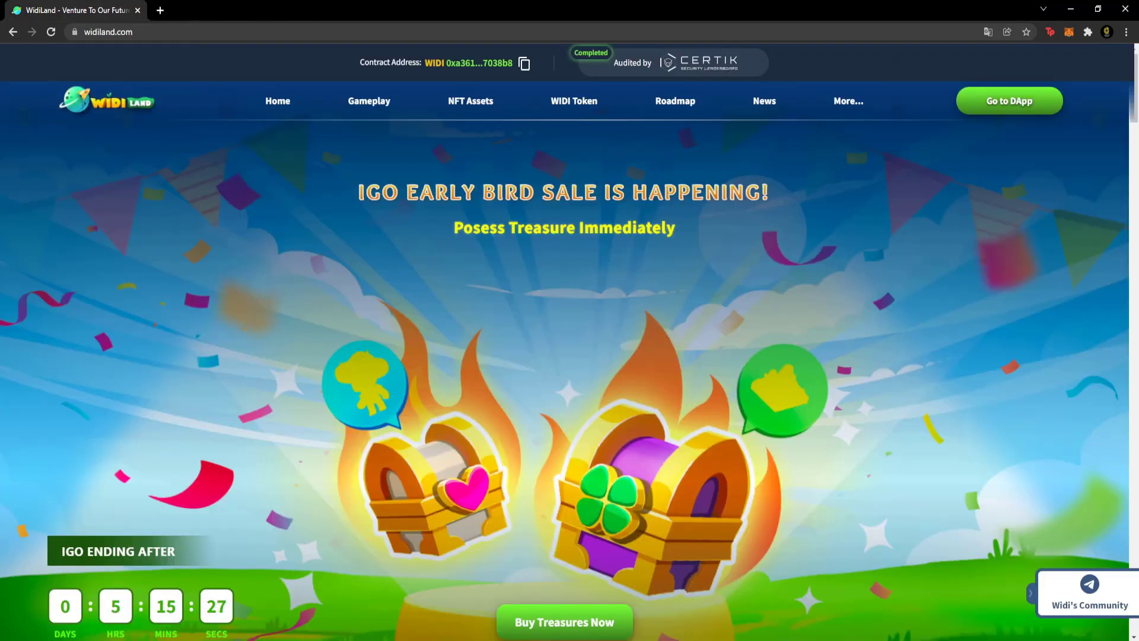
Step: Bring up the Game Story section and translate widiland.com into Turkish with Türkçe Diline Çevir
right_click(165, 639)
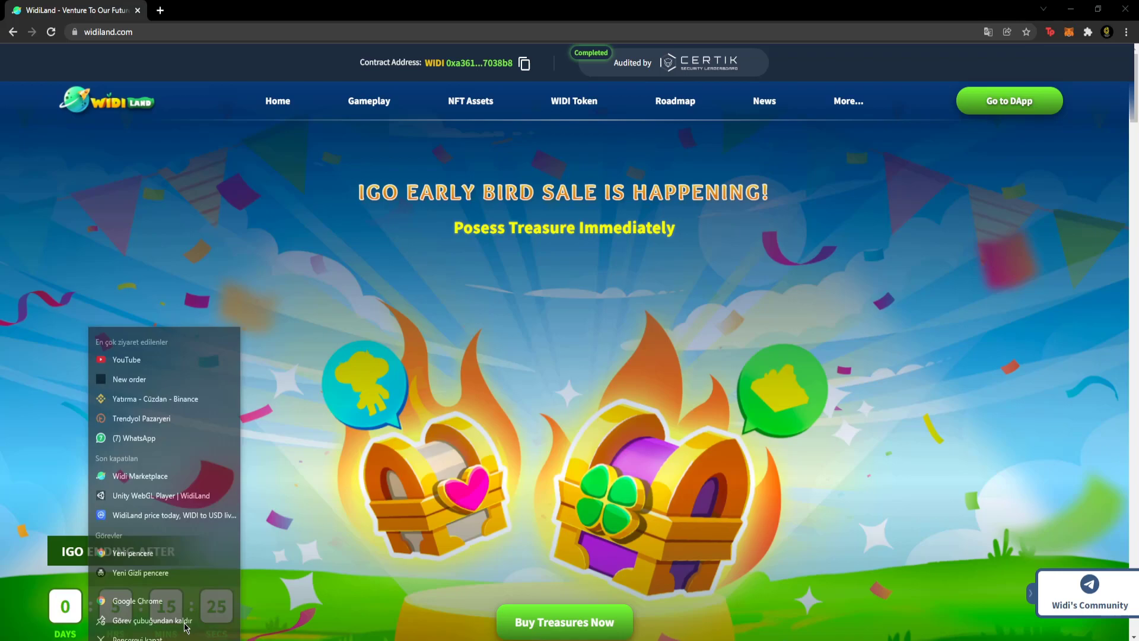
left_click(133, 542)
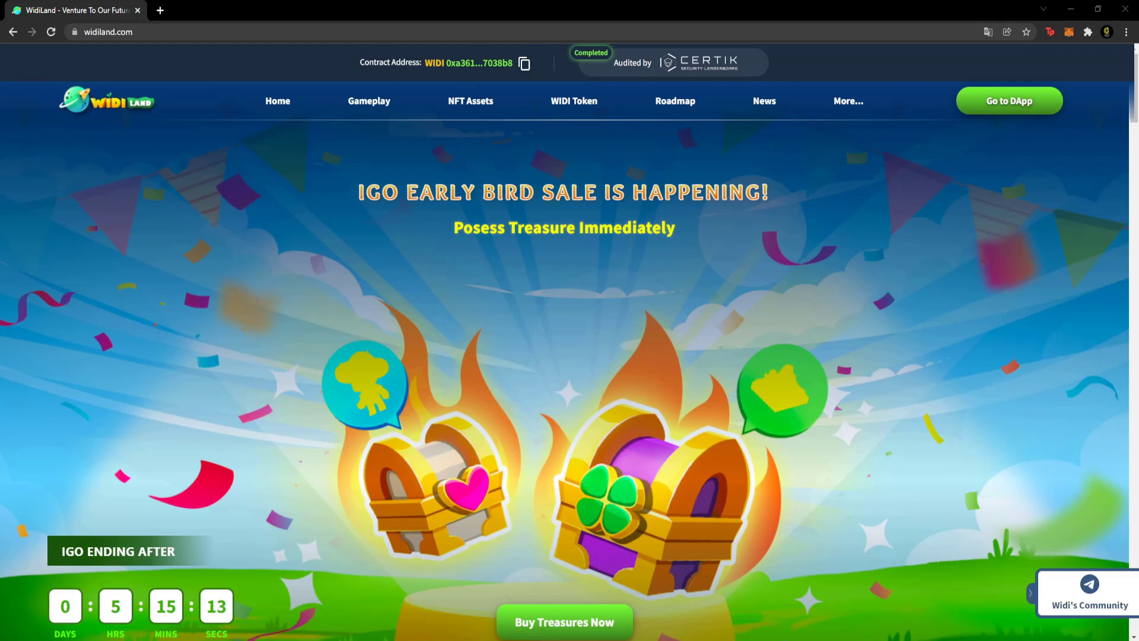
scroll(281, 303, "down", 3)
scroll(267, 329, "down", 1)
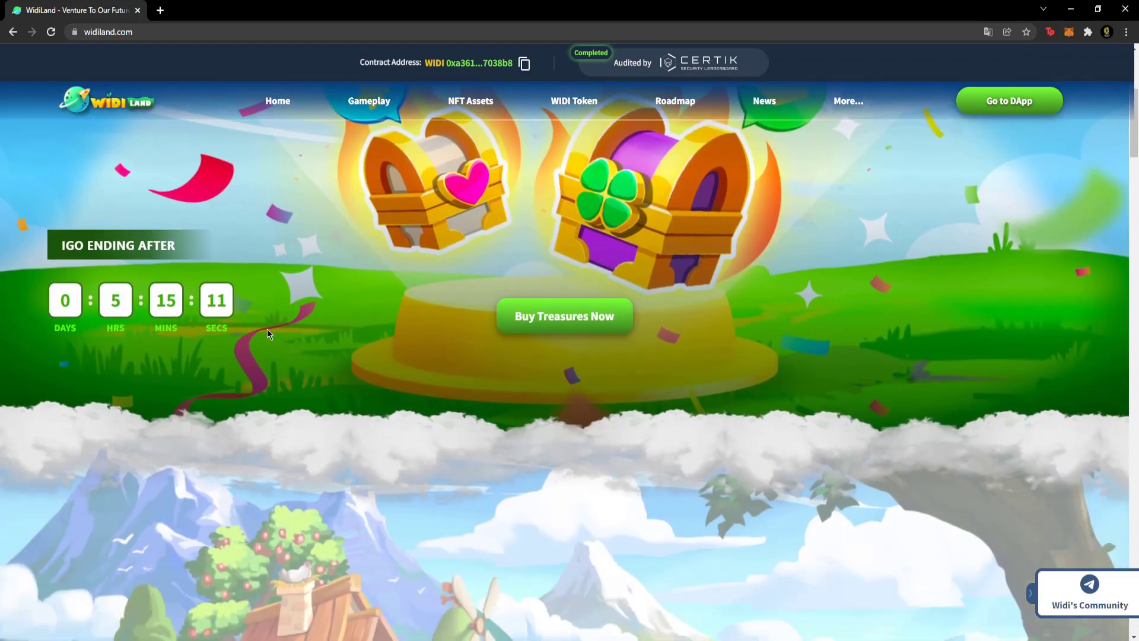
scroll(276, 322, "up", 4)
scroll(284, 313, "down", 2)
scroll(267, 301, "down", 3)
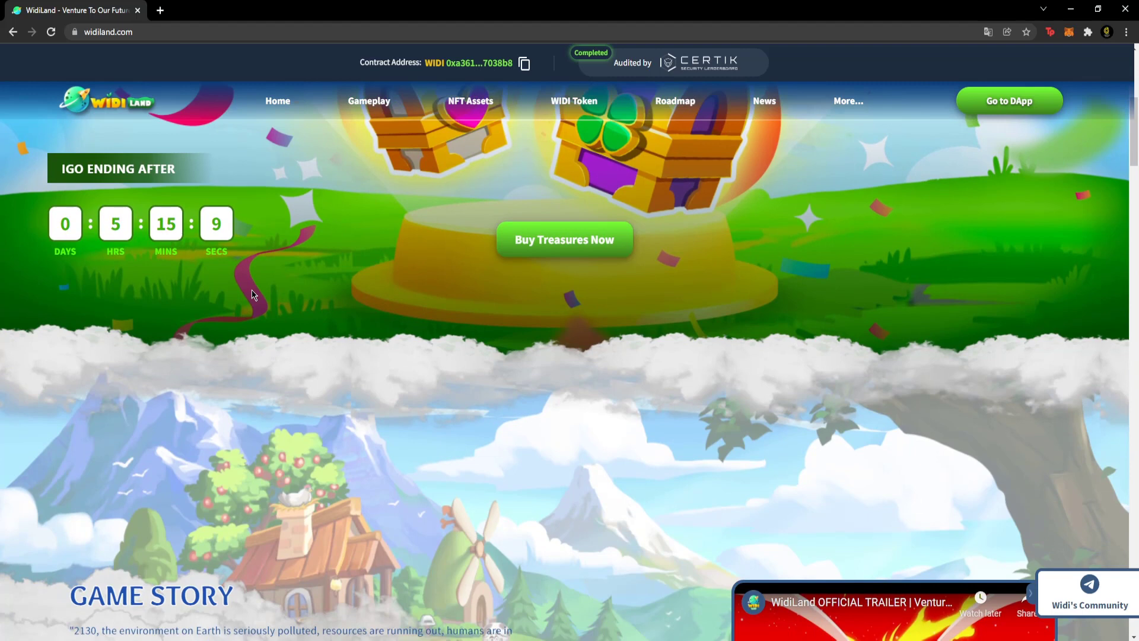
scroll(251, 290, "down", 1)
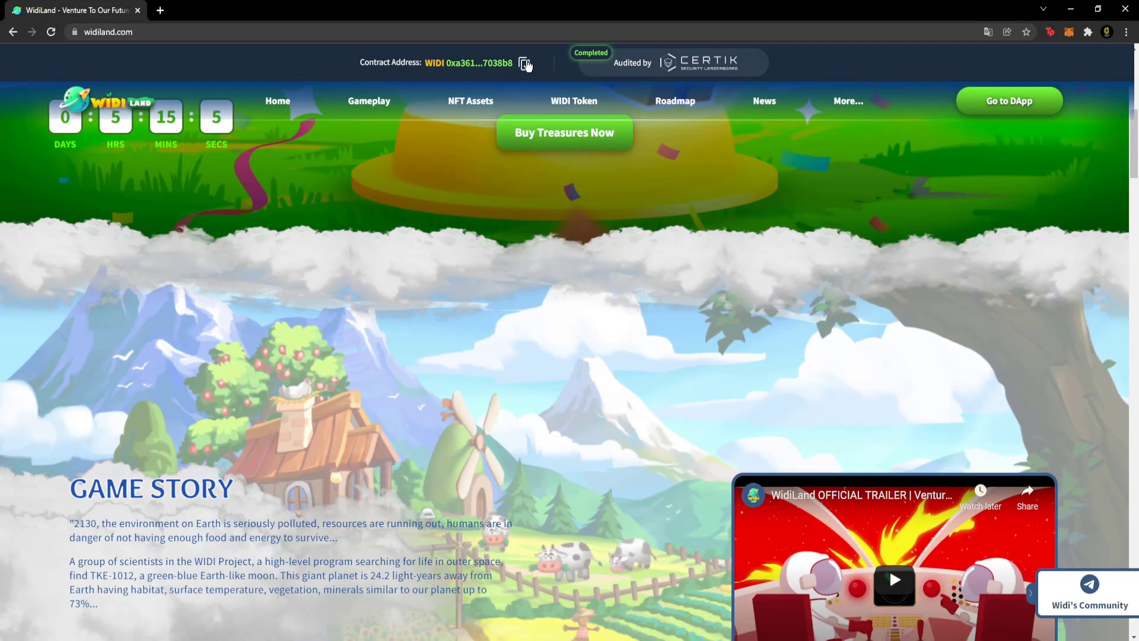
scroll(901, 280, "down", 3)
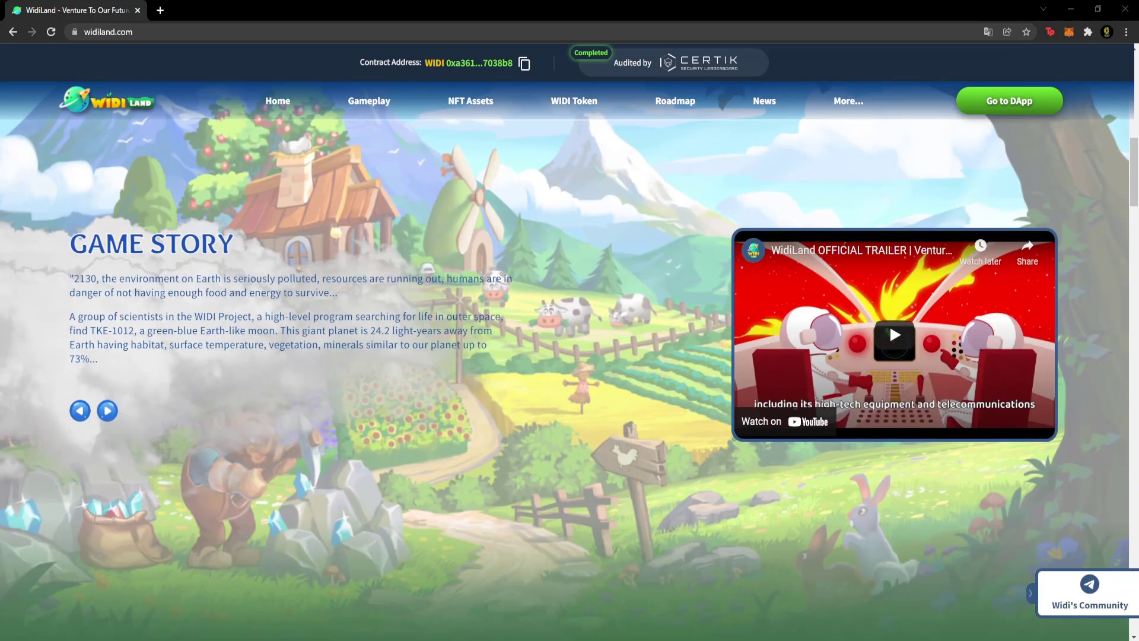
scroll(212, 366, "down", 1)
scroll(278, 283, "up", 2)
right_click(278, 283)
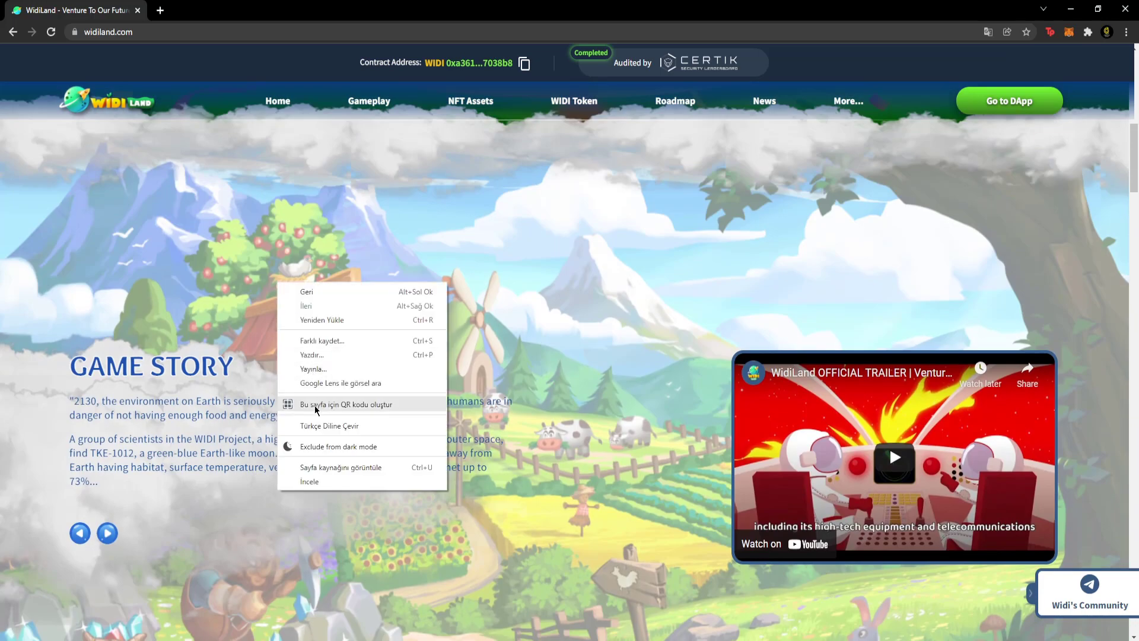
left_click(330, 426)
scroll(329, 425, "down", 1)
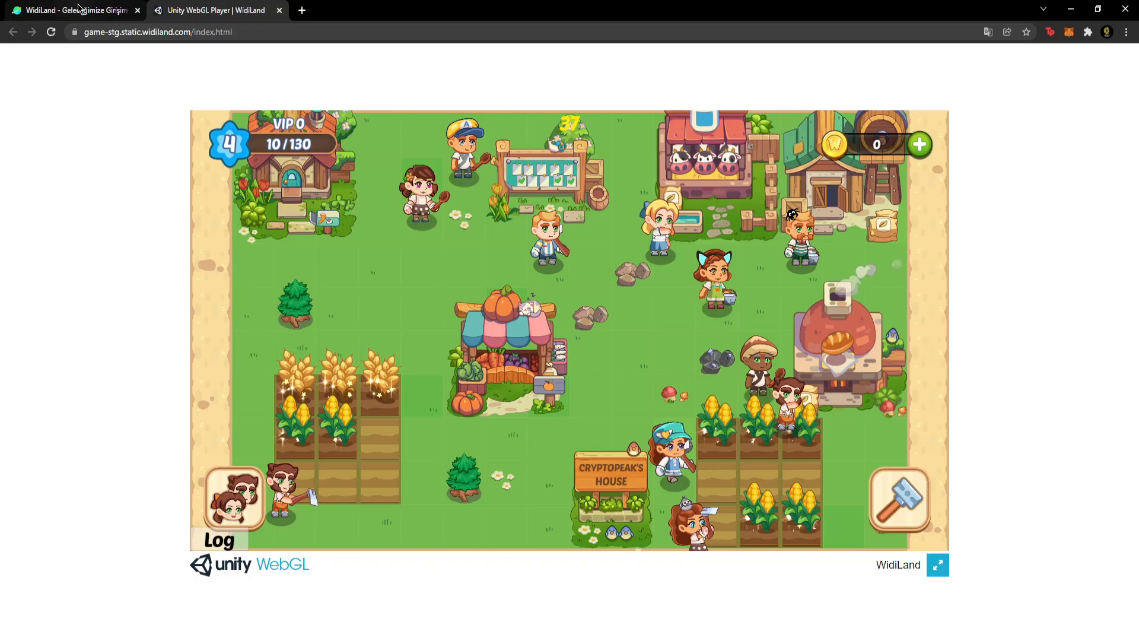
scroll(496, 277, "down", 2)
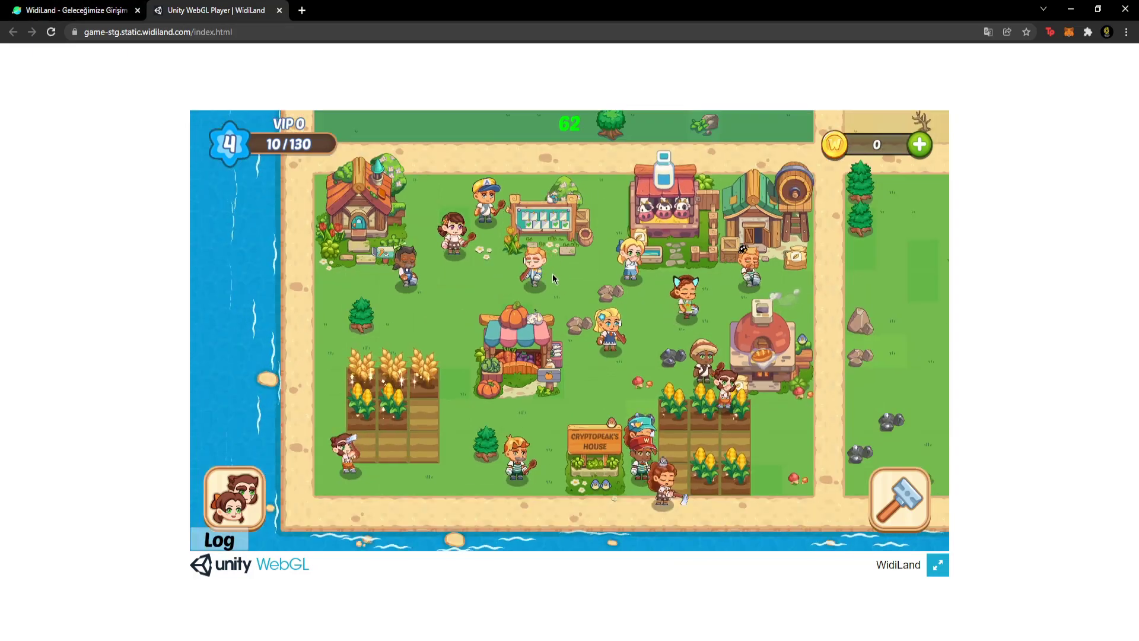
Step: Back in the game, harvest two corn plots and view storage at 49 of 50
left_click(72, 11)
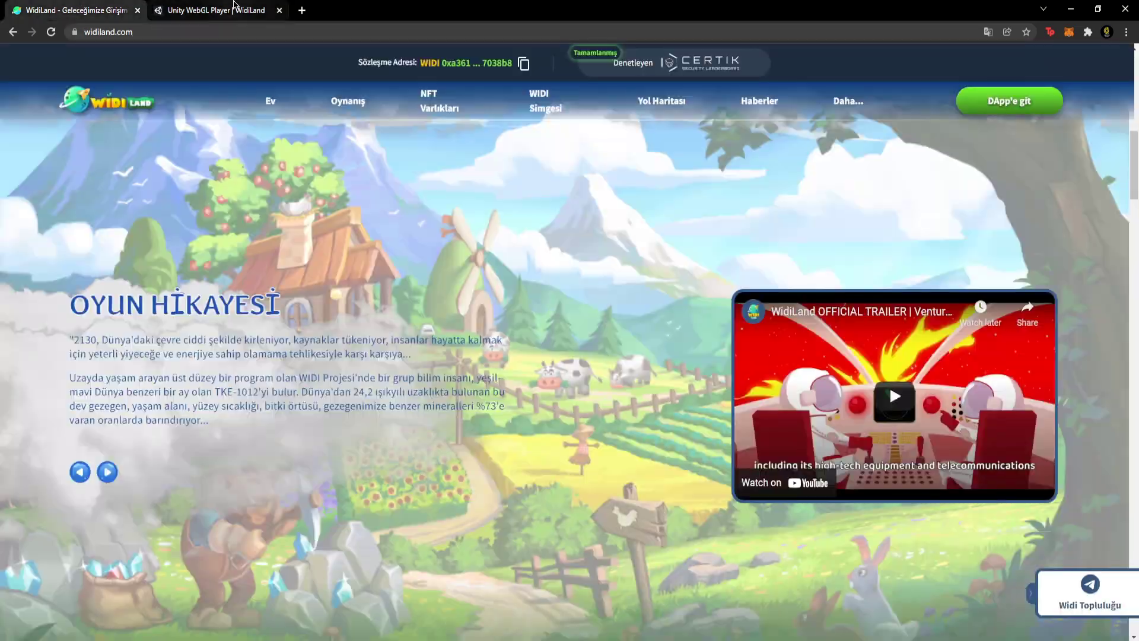
left_click(234, 8)
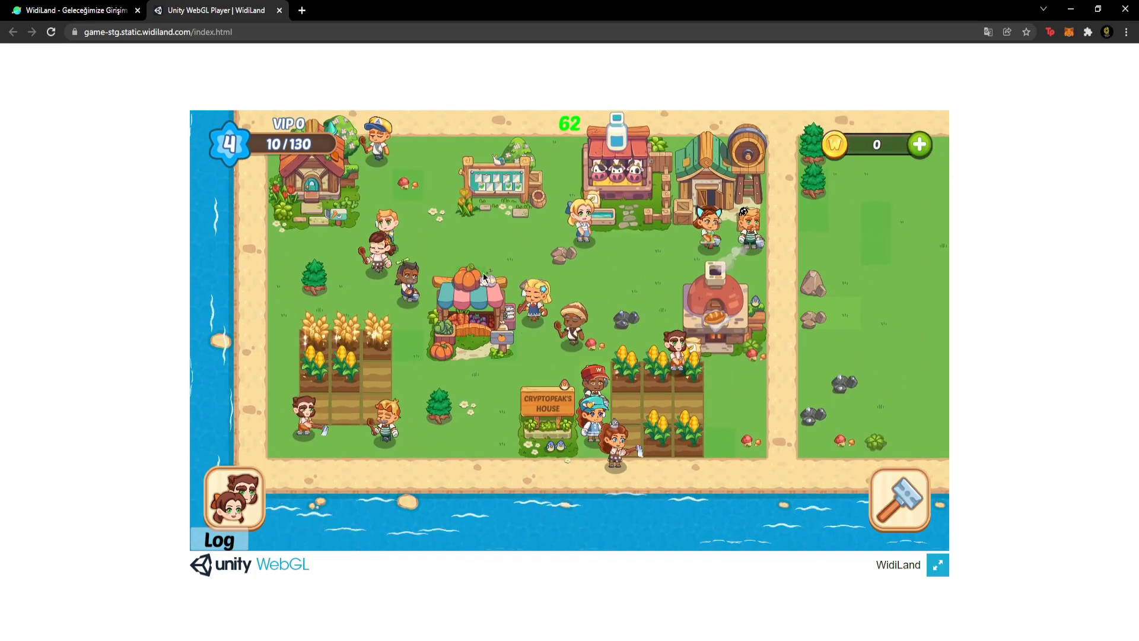
scroll(573, 355, "up", 2)
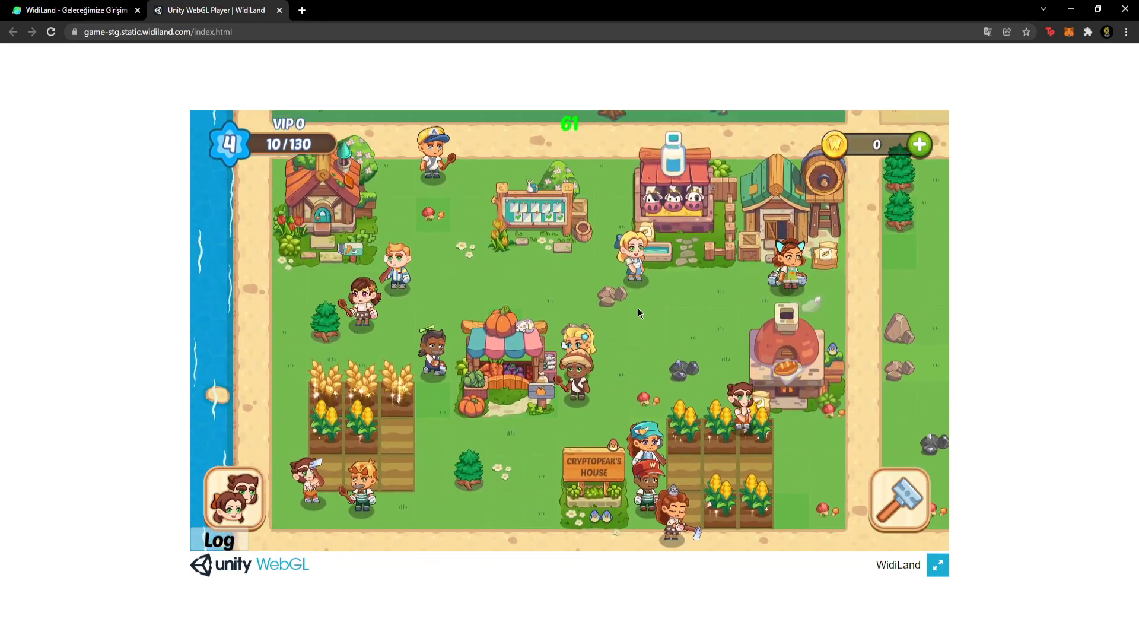
left_click_drag(549, 280, 581, 260)
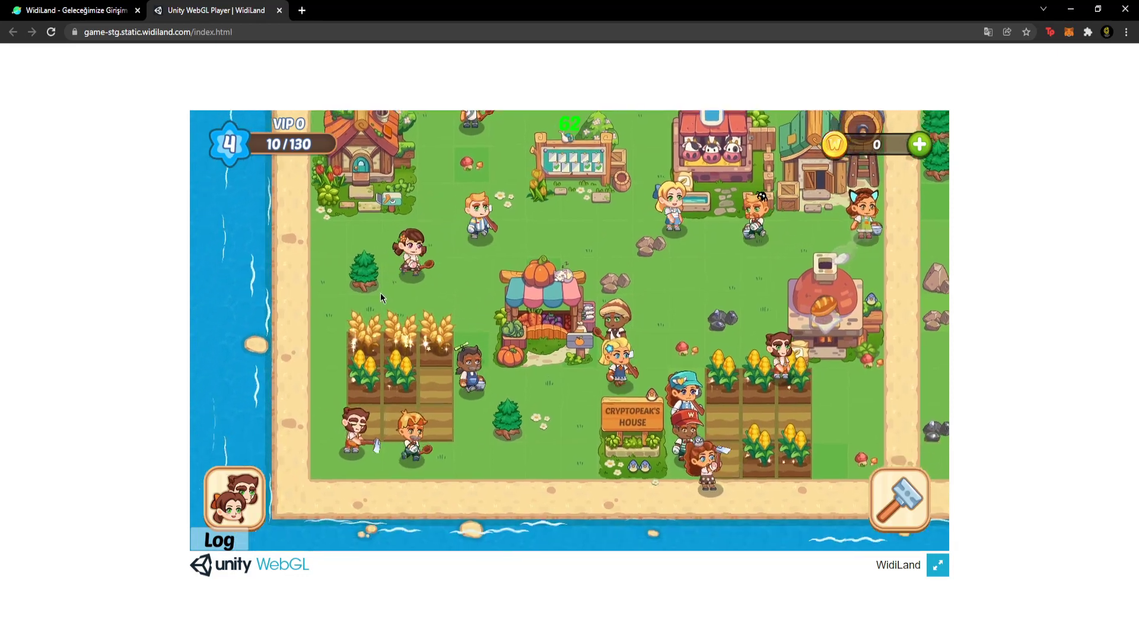
scroll(380, 293, "up", 2)
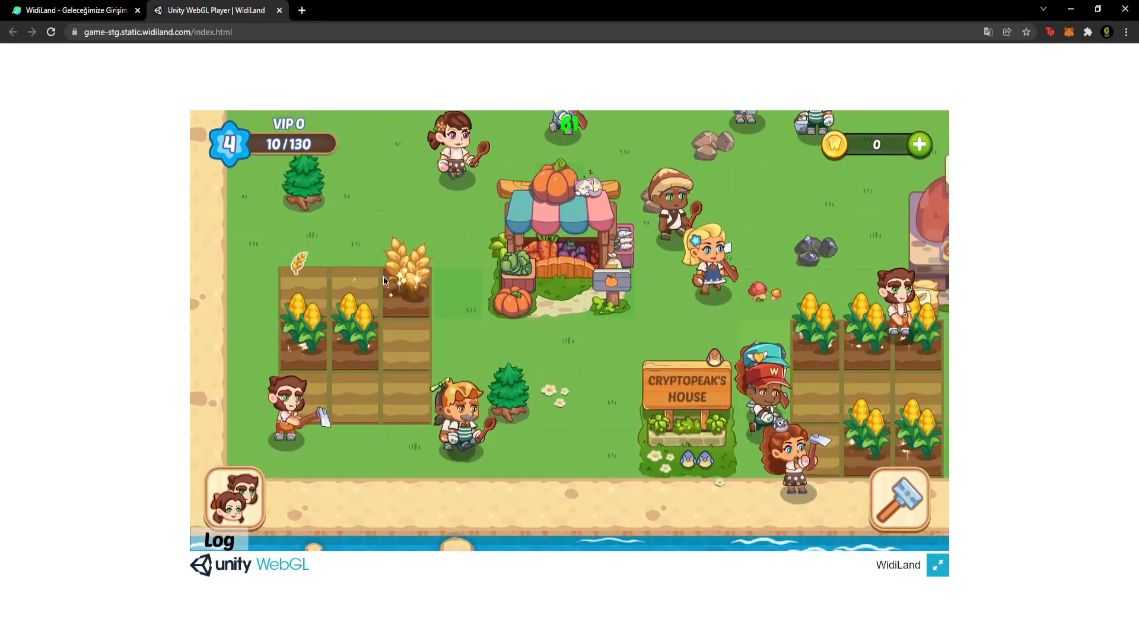
left_click(383, 276)
left_click(356, 321)
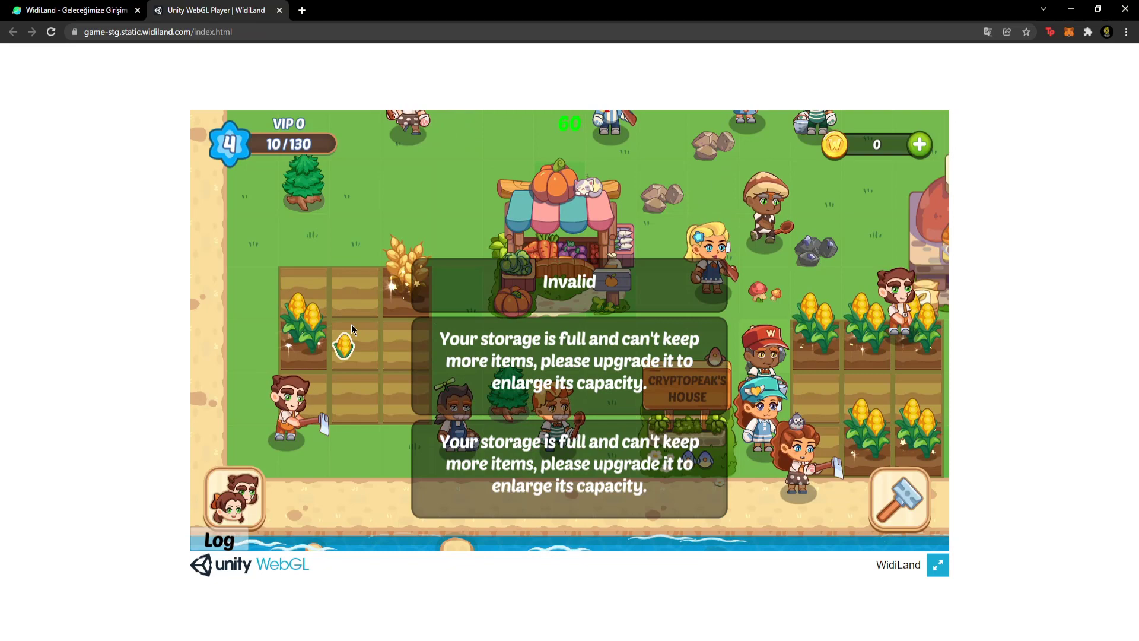
scroll(681, 331, "down", 2)
scroll(691, 303, "down", 2)
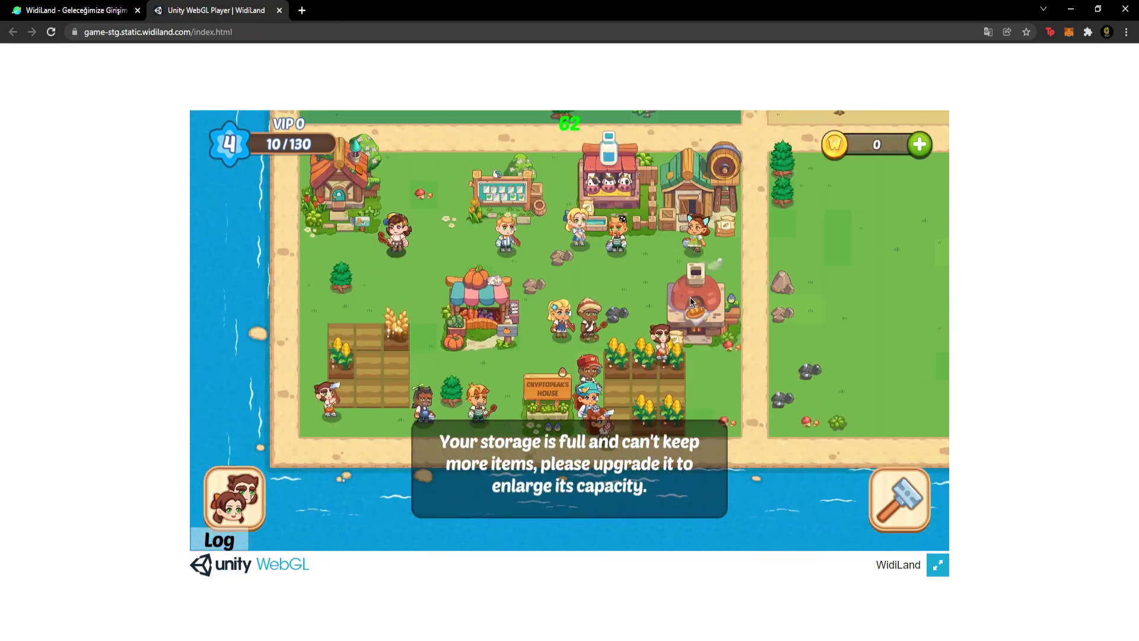
left_click(691, 302)
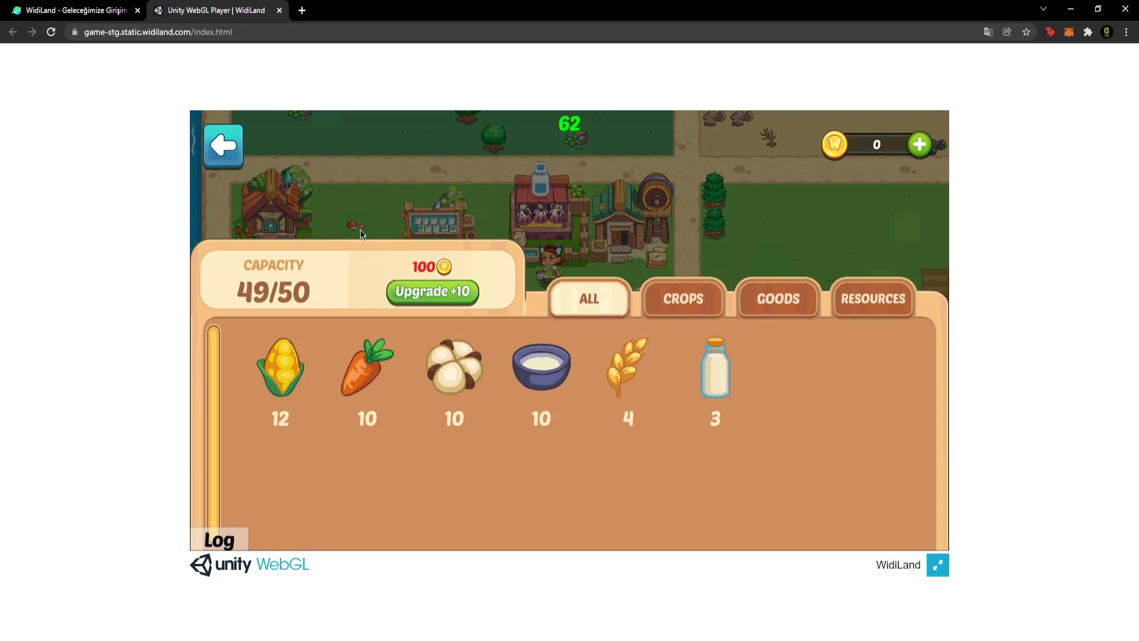
Step: Open the Bakery, attempt bread despite missing ingredients, view its workers, and return to the farm
left_click(237, 145)
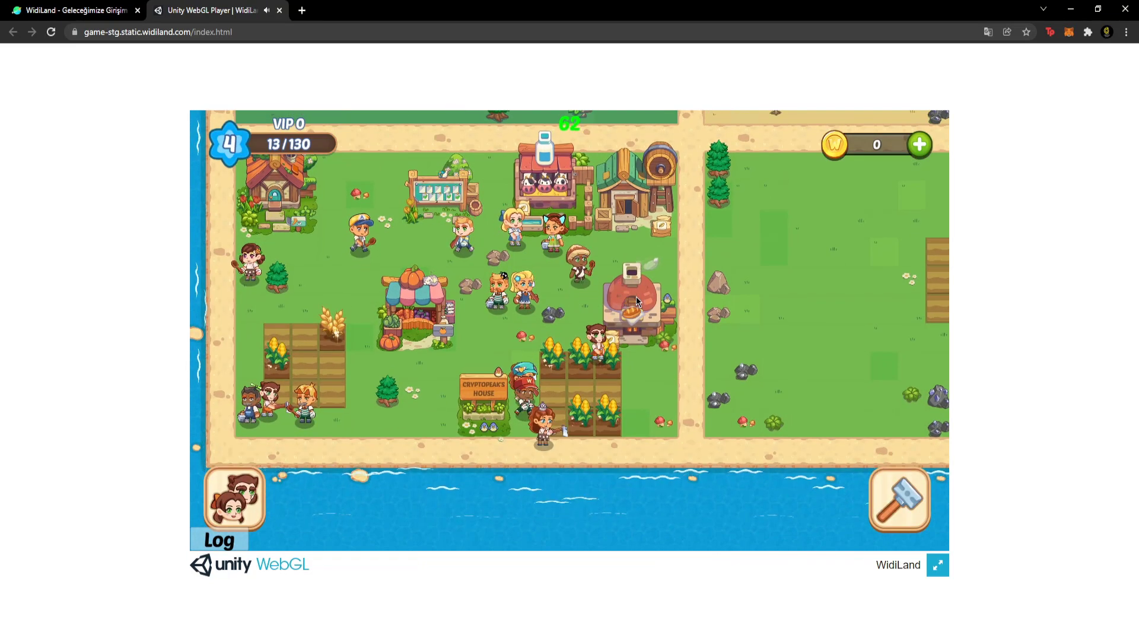
left_click(636, 296)
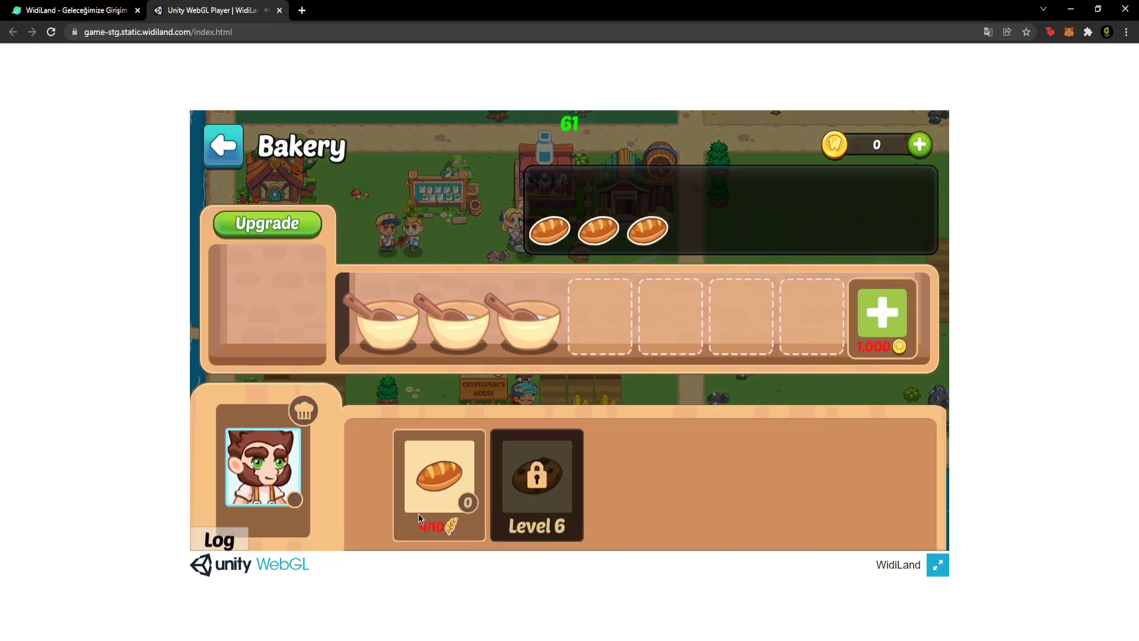
left_click(426, 462)
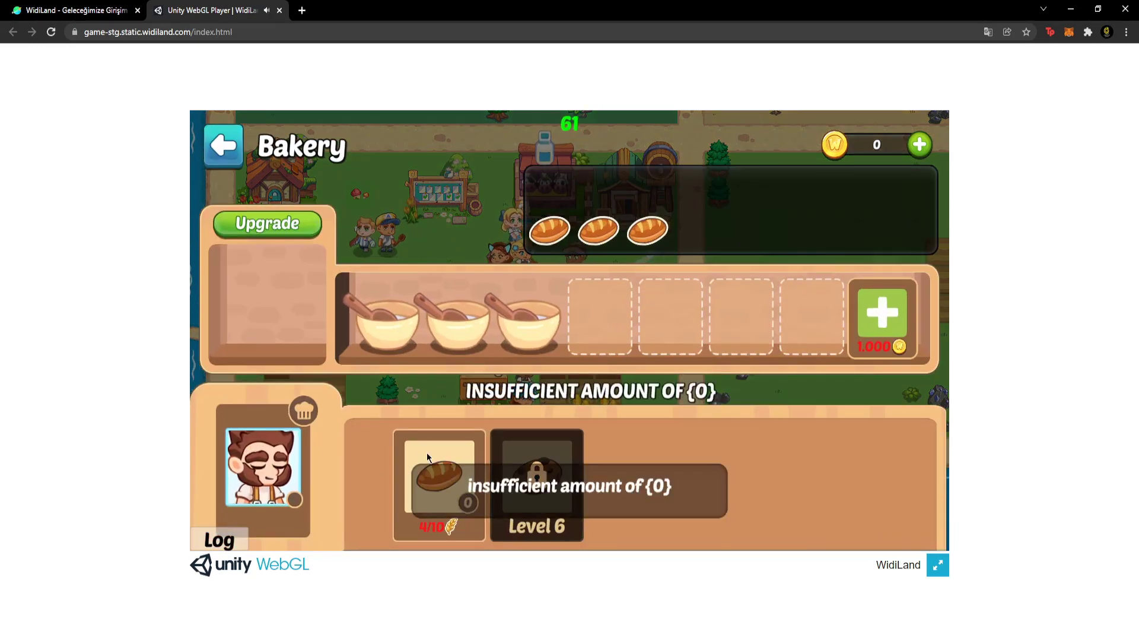
left_click(290, 471)
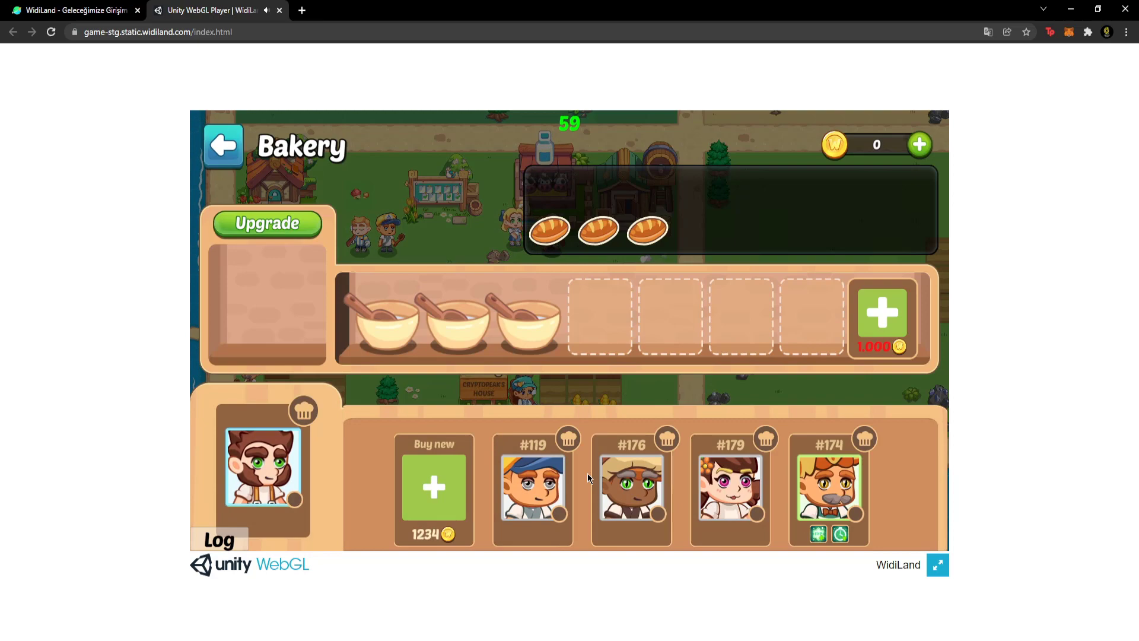
left_click(531, 261)
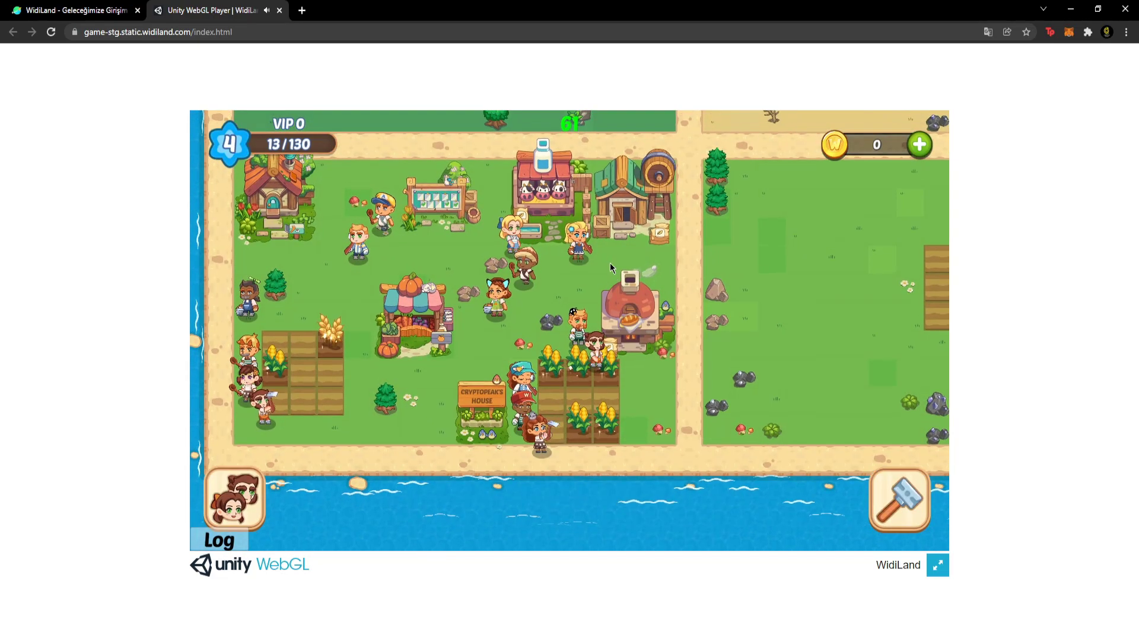
Step: Deliver the milk order and two bowl orders from the Order board
left_click(450, 197)
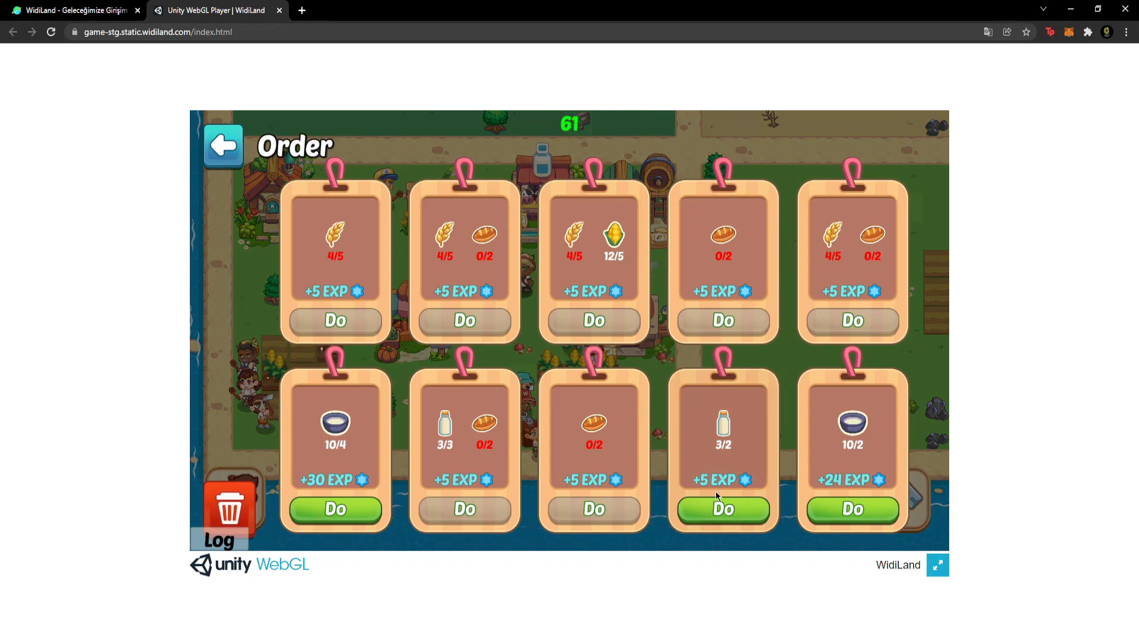
left_click(723, 508)
left_click(860, 509)
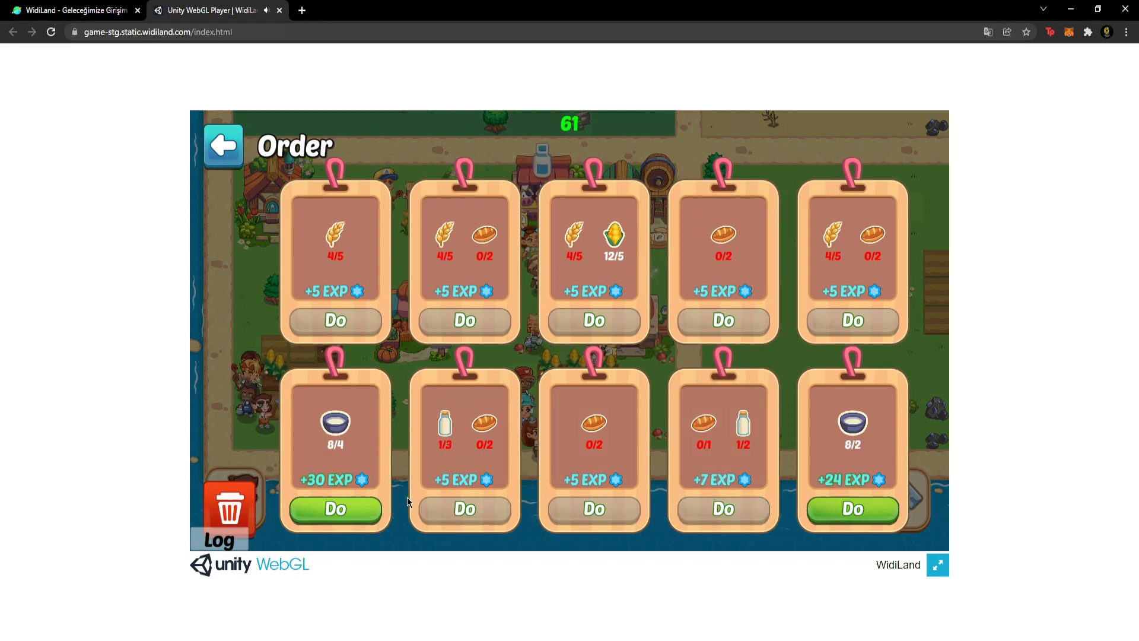
left_click(358, 508)
left_click(225, 150)
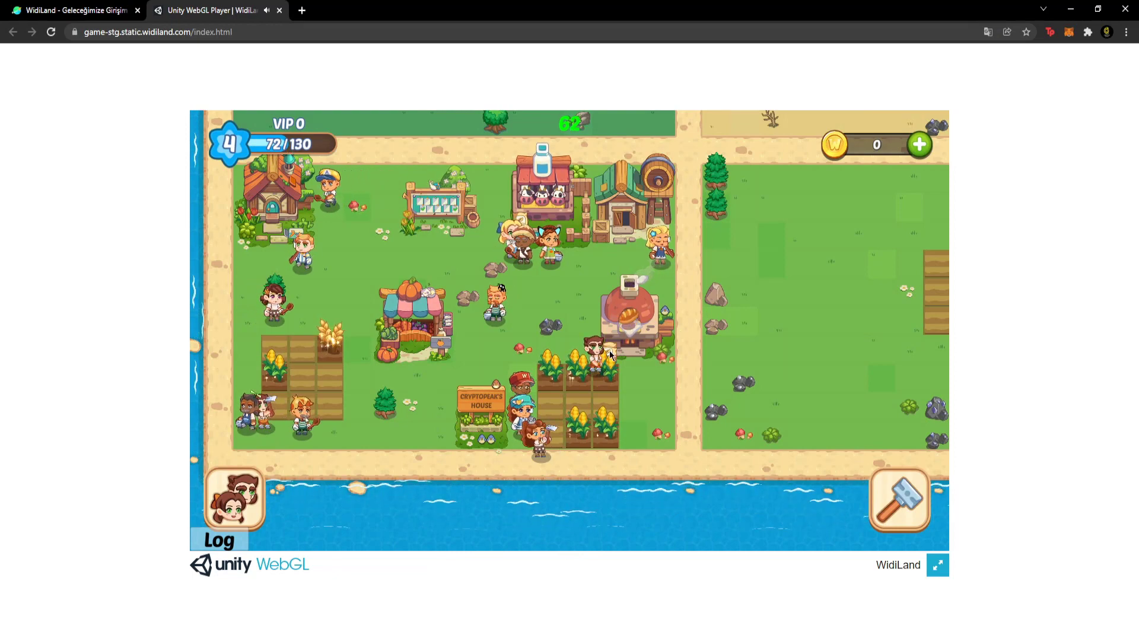
Step: Check storage at 41 of 50, harvest the right field's corn, and show its seed choices
left_click(391, 347)
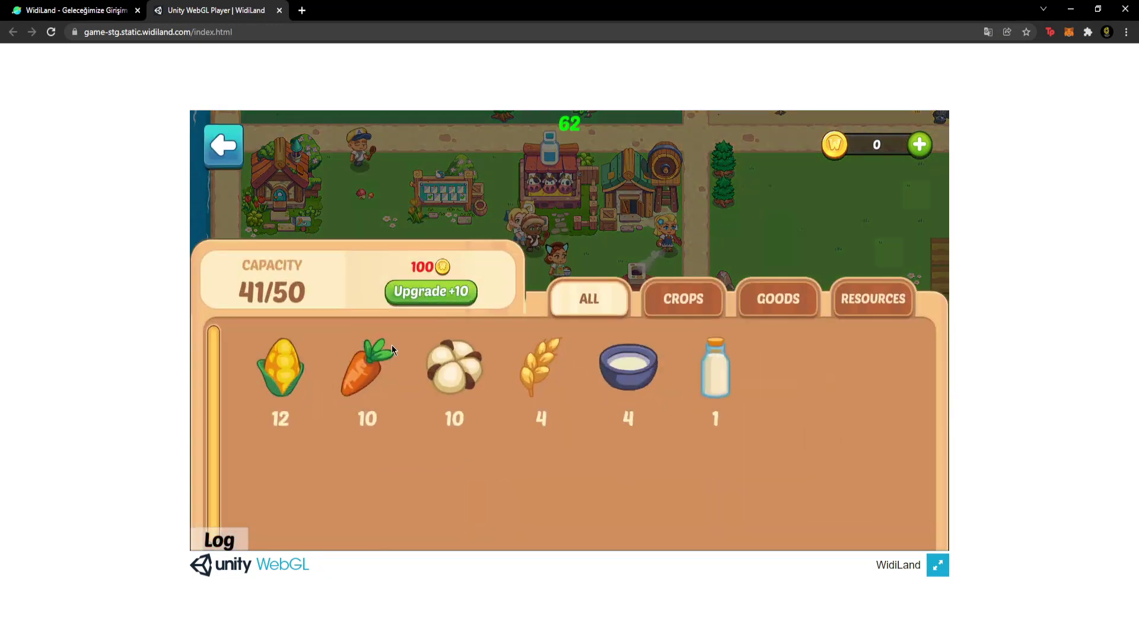
left_click(223, 146)
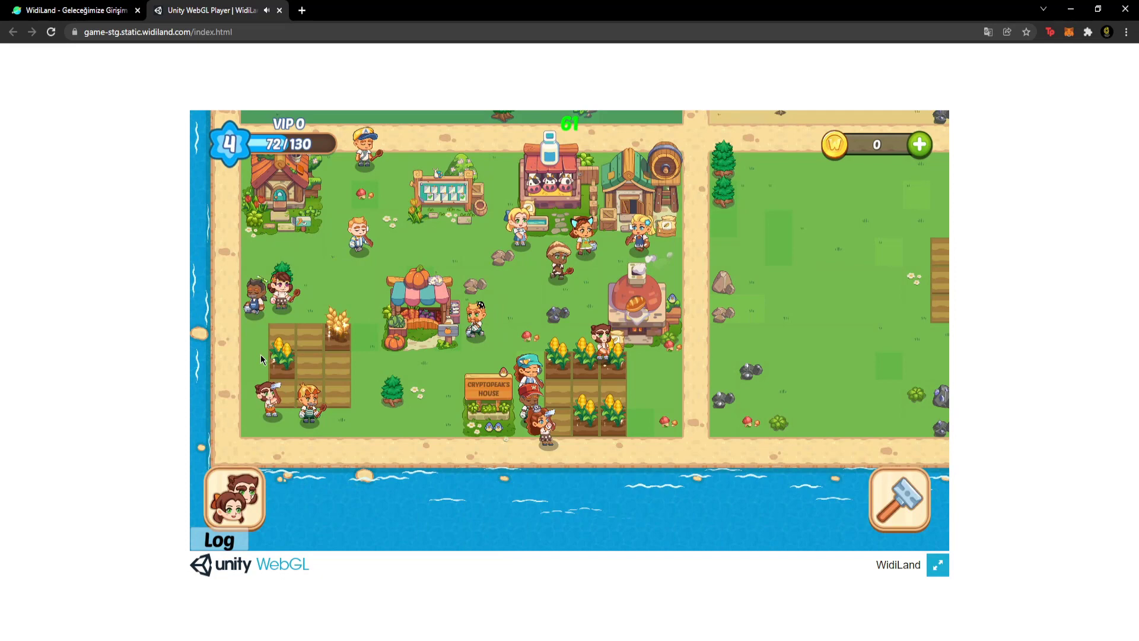
left_click_drag(557, 356, 586, 362)
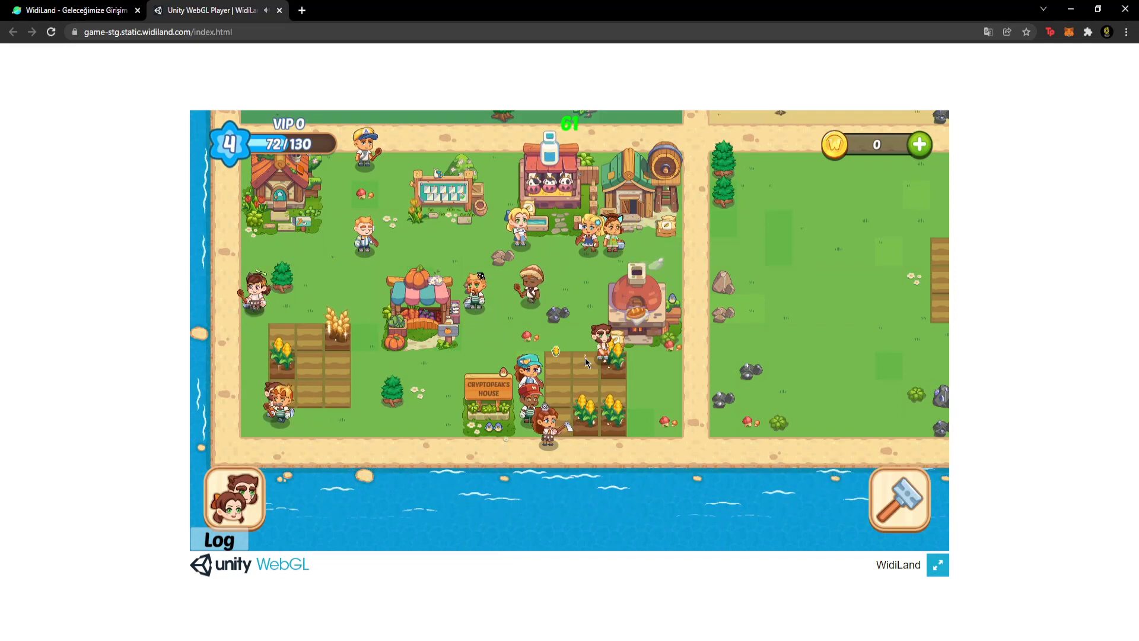
left_click(586, 361)
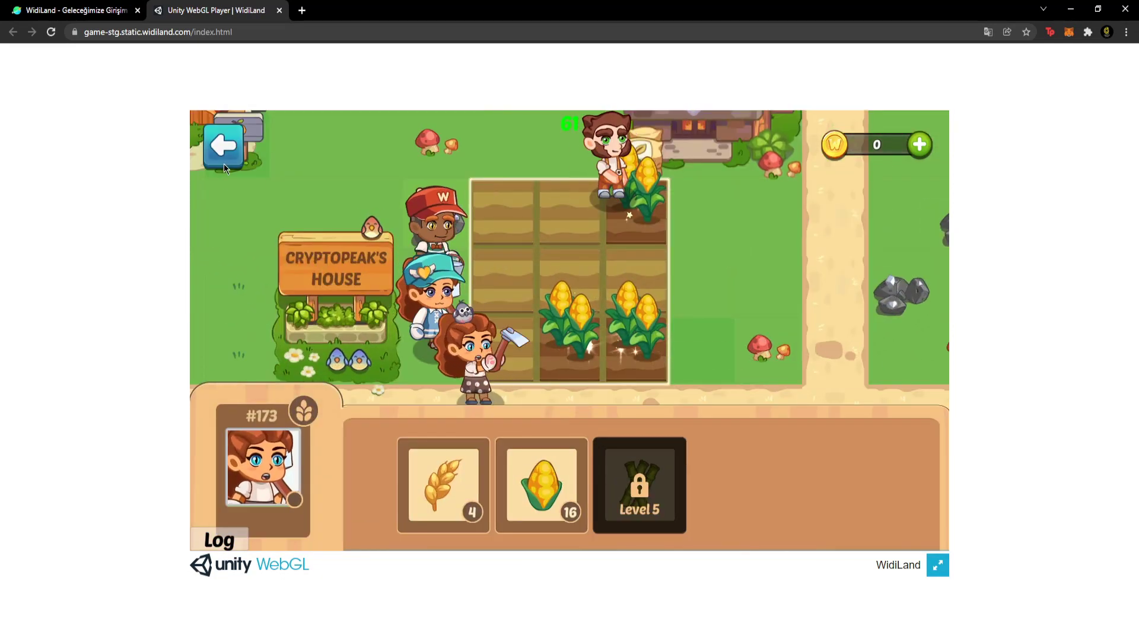
Step: Leave the seed choices, recheck the Bakery, then open the Cowshed with its three cows
left_click(223, 147)
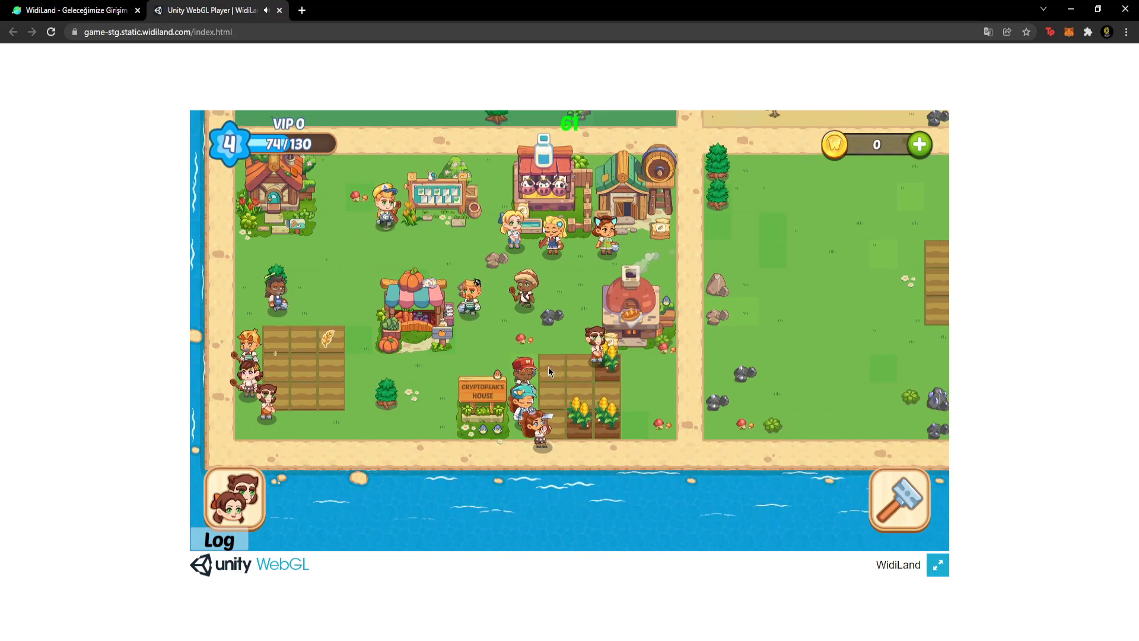
left_click(631, 303)
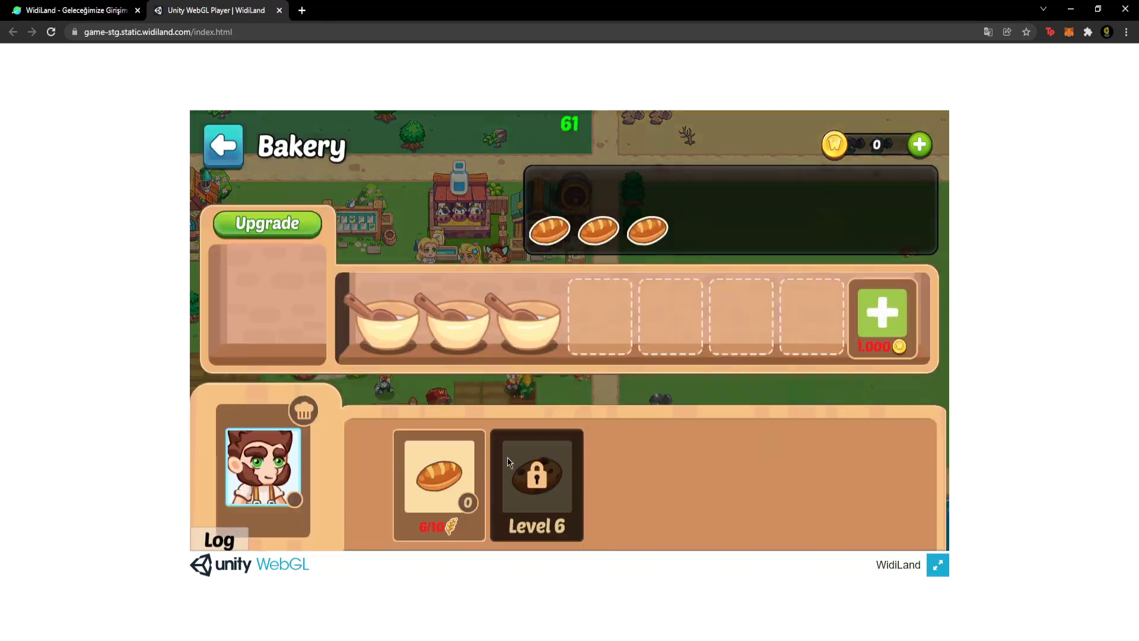
left_click(451, 192)
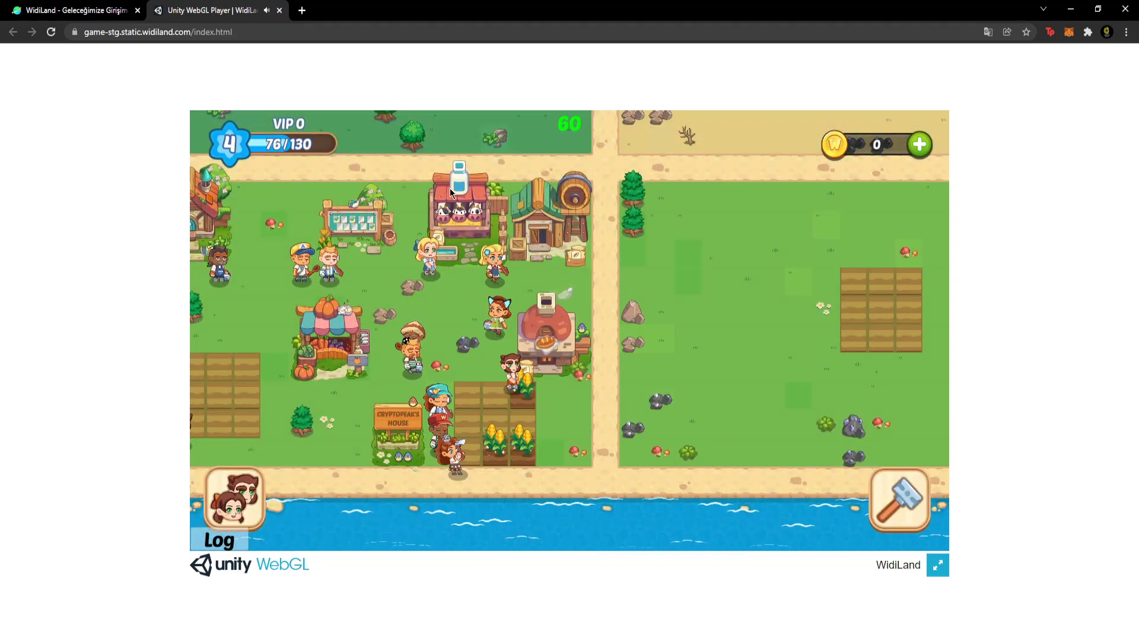
left_click(469, 220)
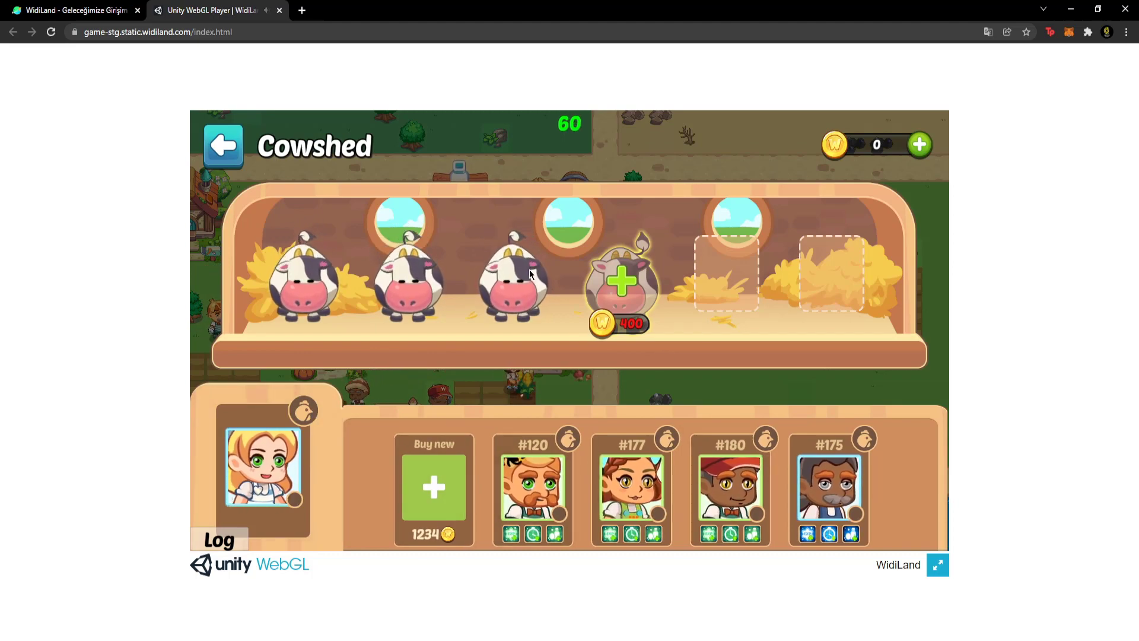
Step: Feed the cows to start a milk countdown, try Collect, and briefly check the Bakery
key("Escape")
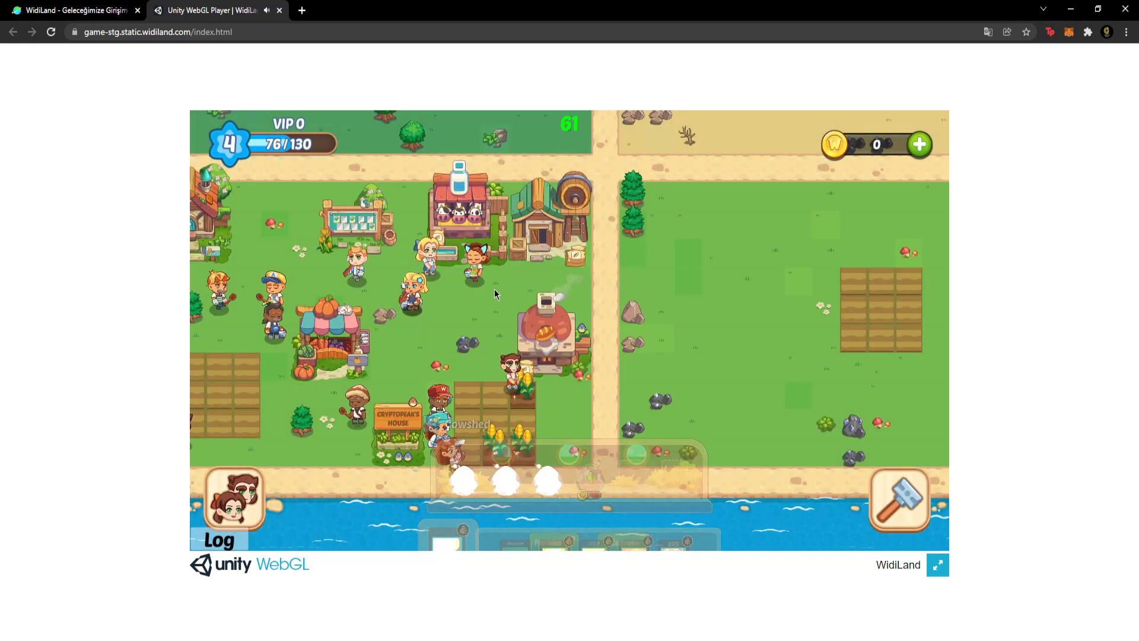
left_click(468, 229)
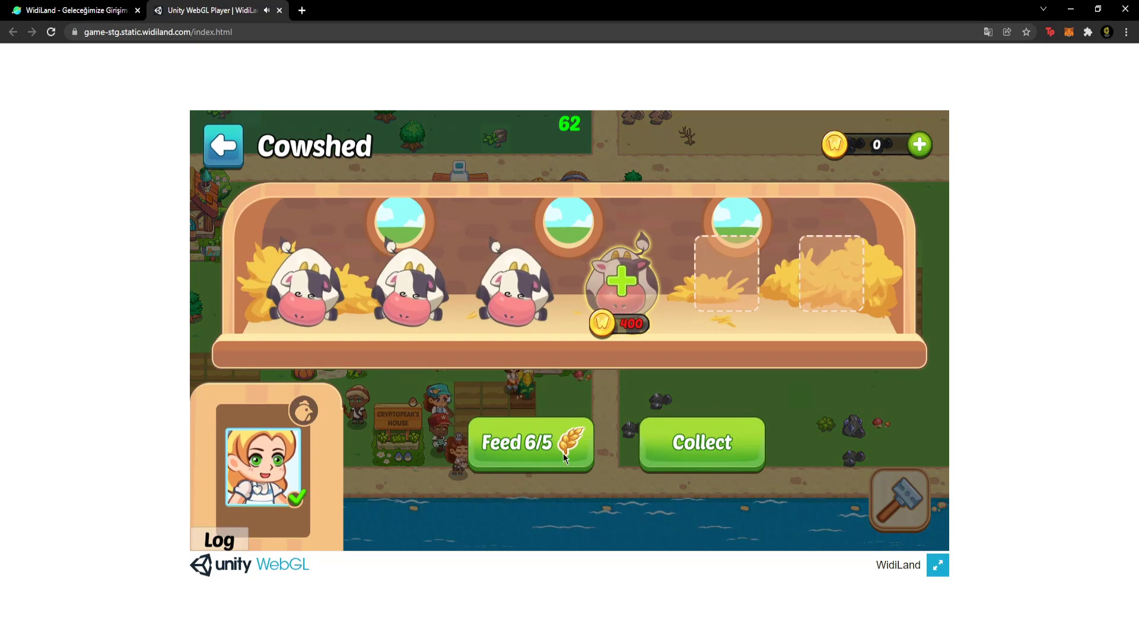
left_click(534, 444)
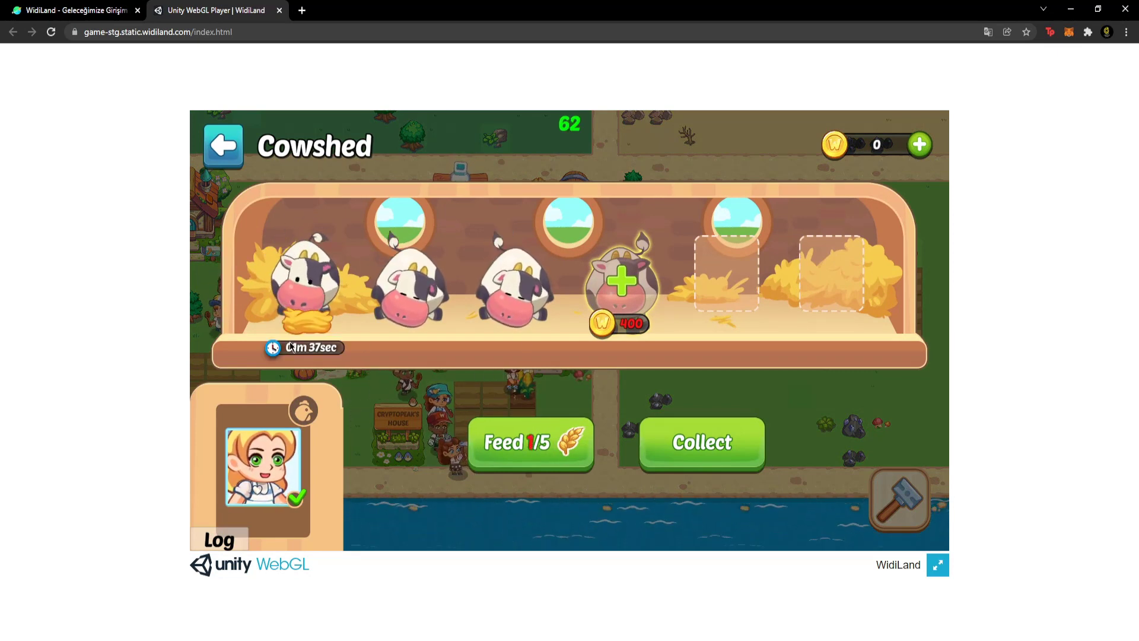
left_click(691, 456)
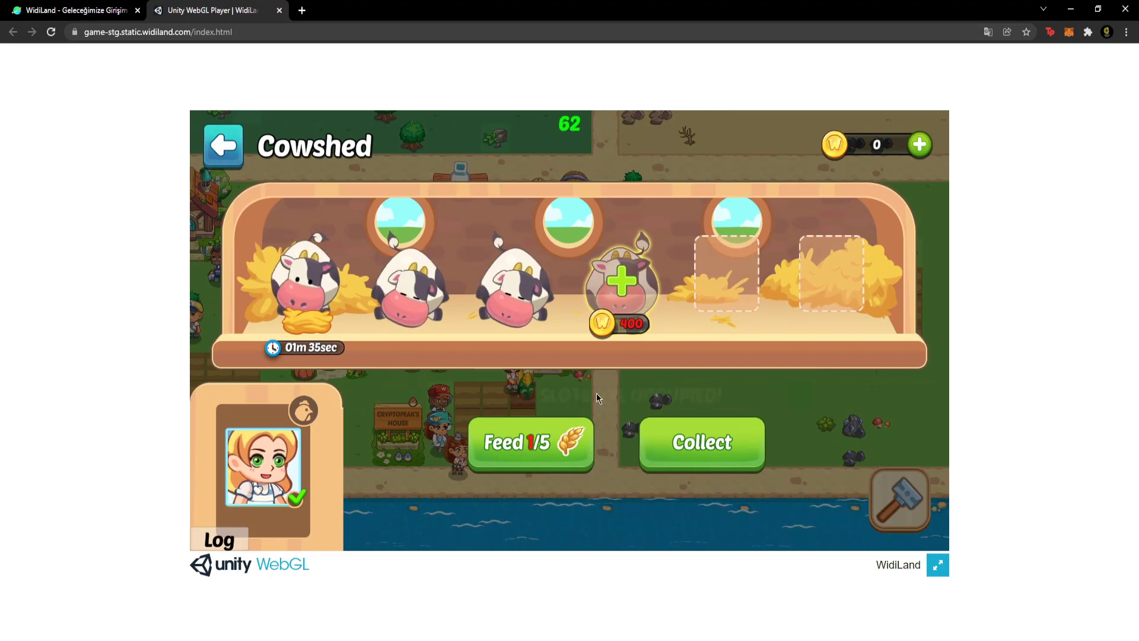
left_click(223, 145)
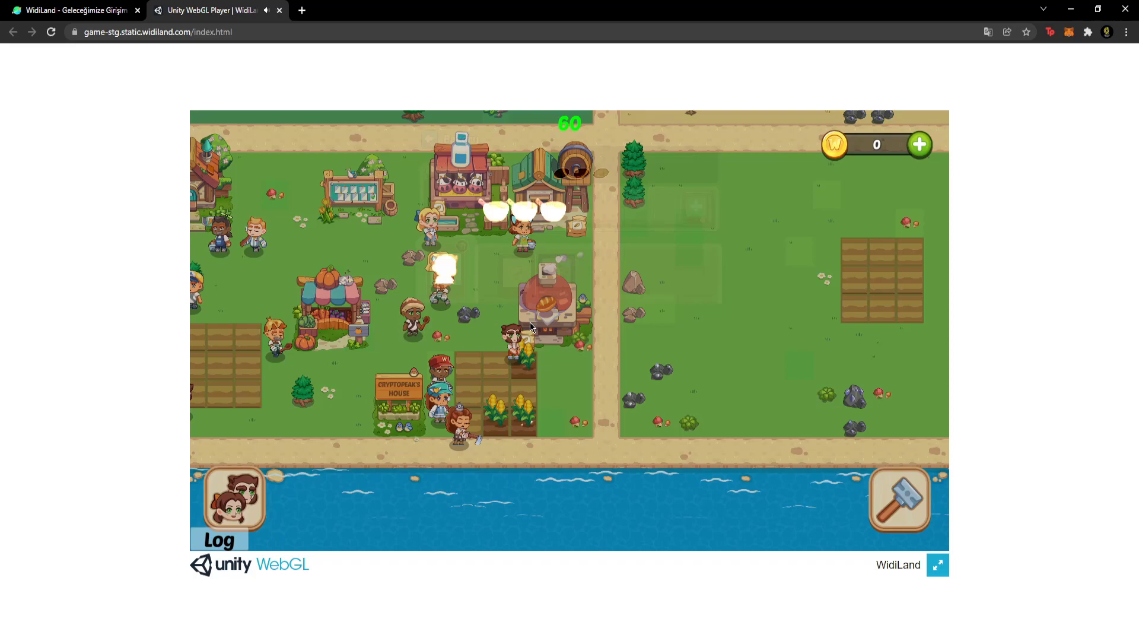
left_click(530, 328)
left_click(224, 149)
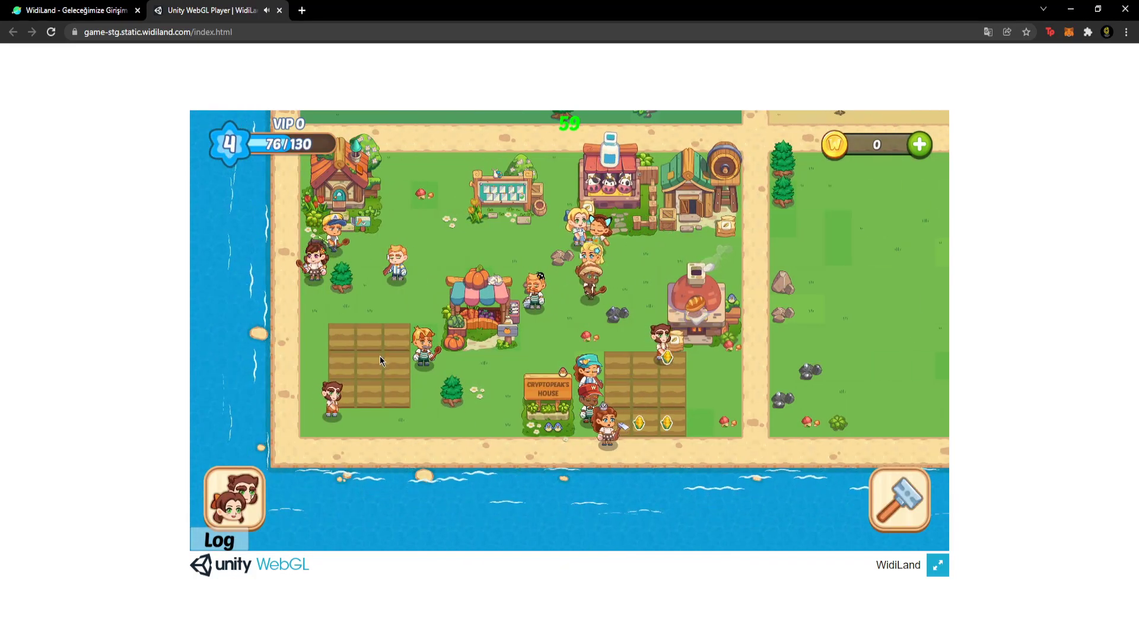
Step: Plant corn in all plots of the river-side field
left_click(381, 356)
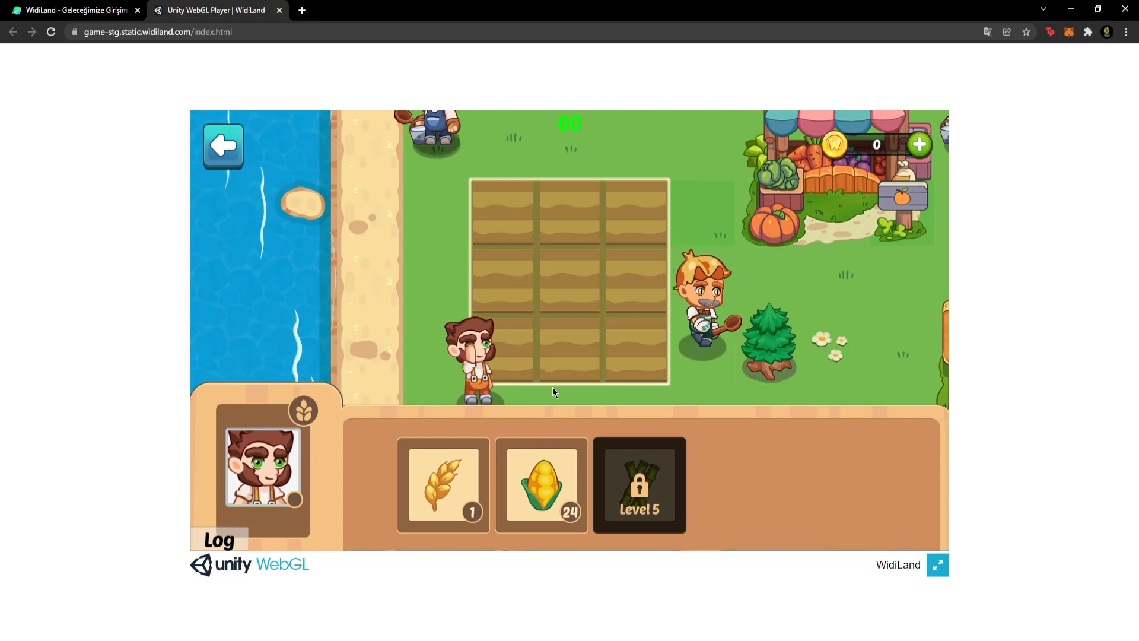
left_click(559, 470)
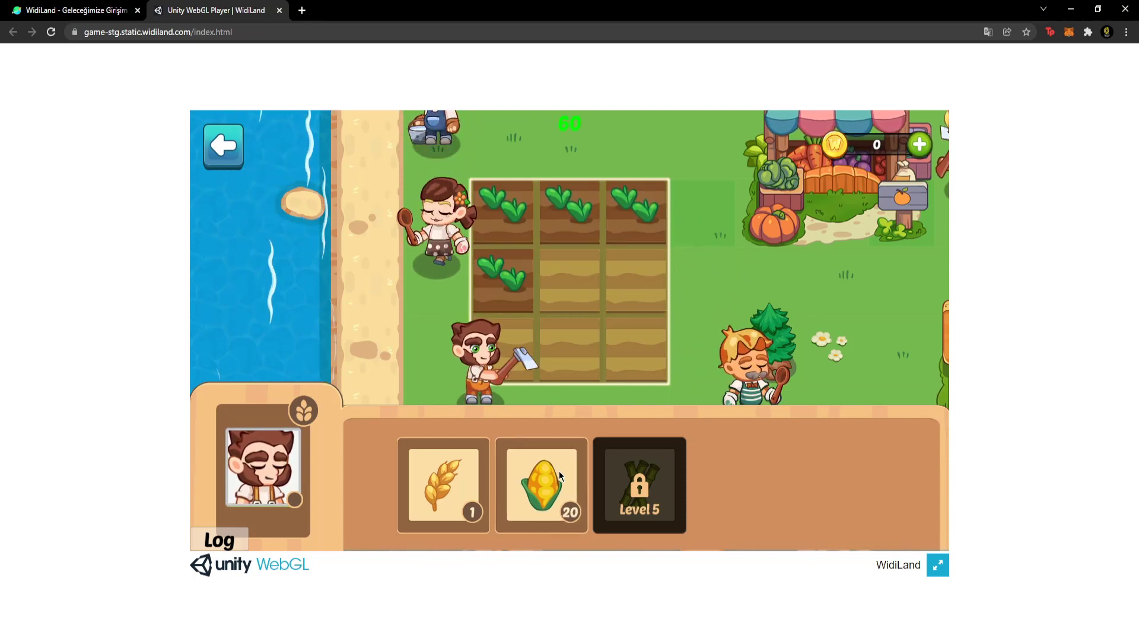
left_click(558, 471)
left_click(557, 470)
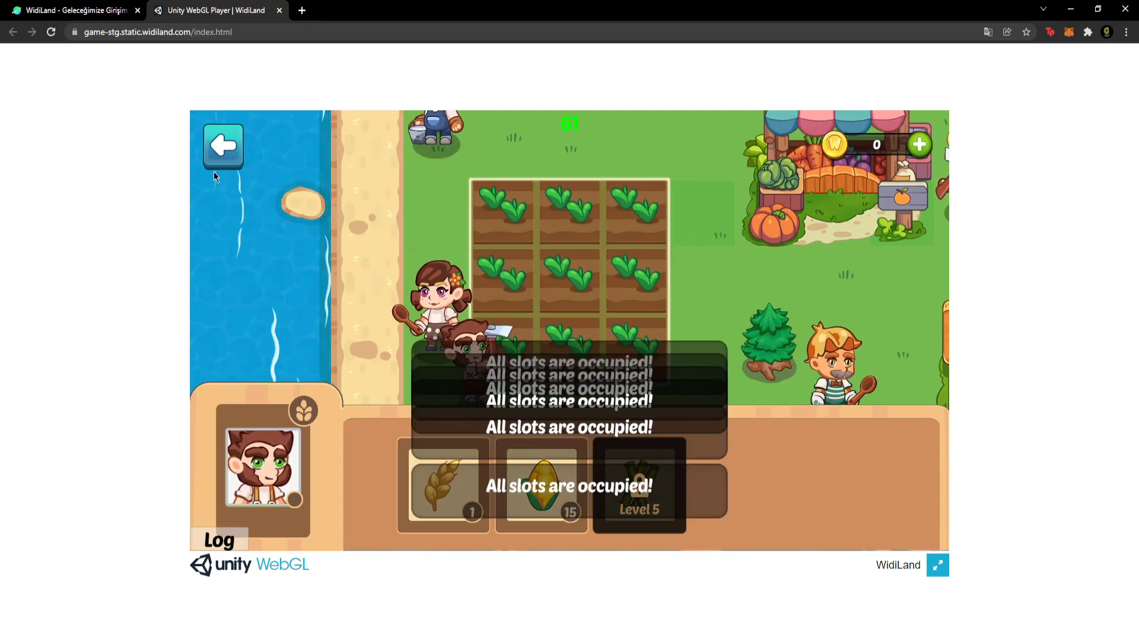
left_click(218, 165)
Step: Plant corn in the field beside Cryptopeak's House
left_click(378, 356)
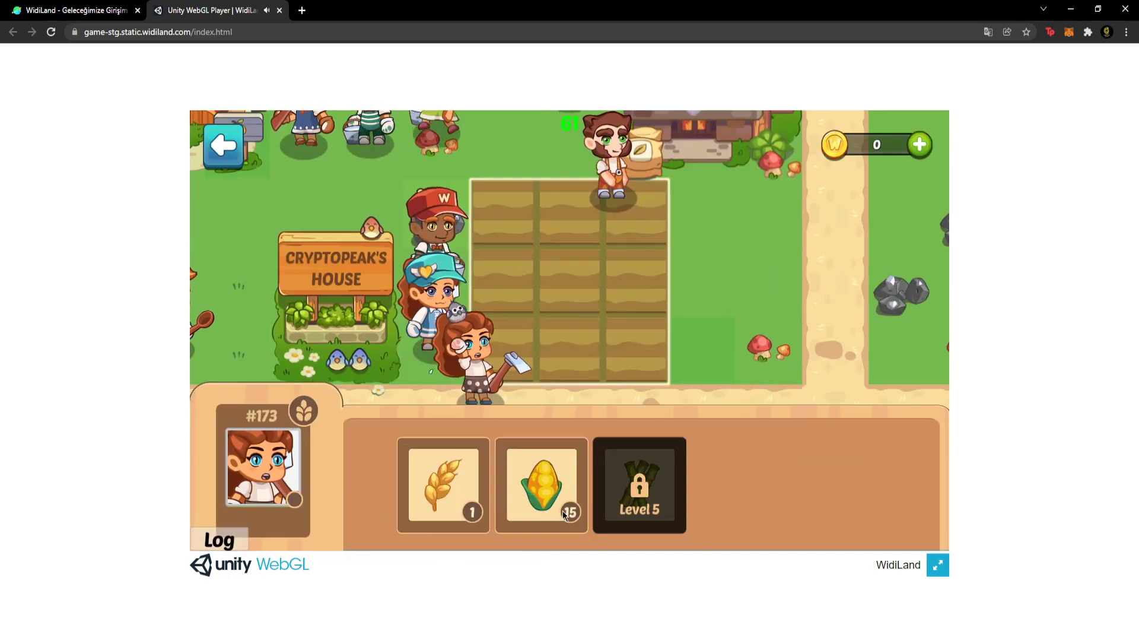
left_click(558, 496)
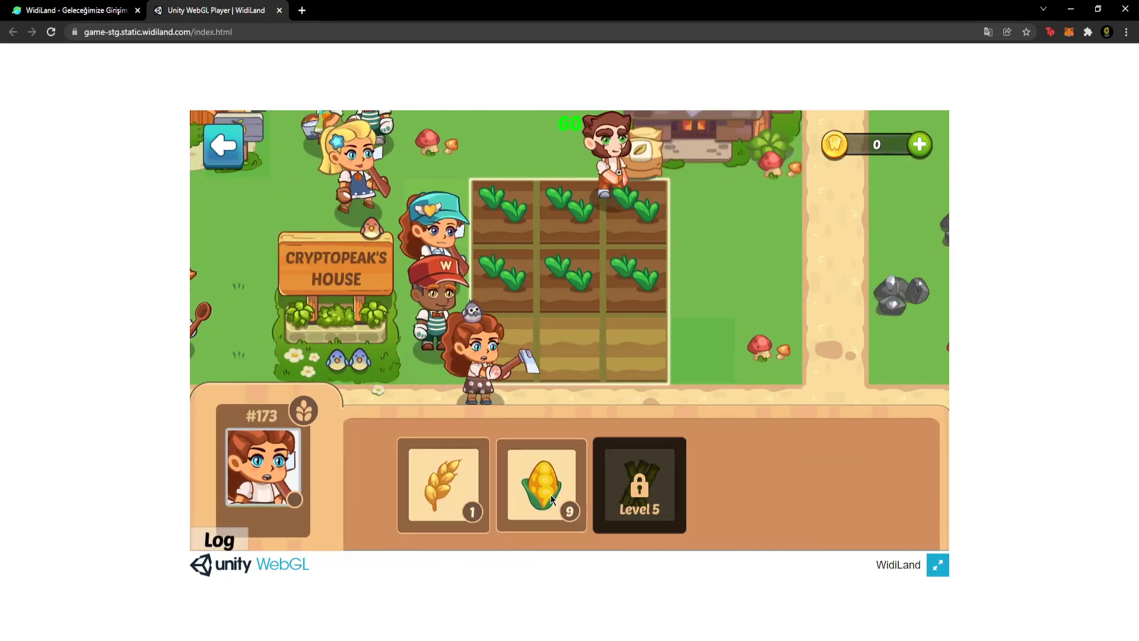
left_click(227, 147)
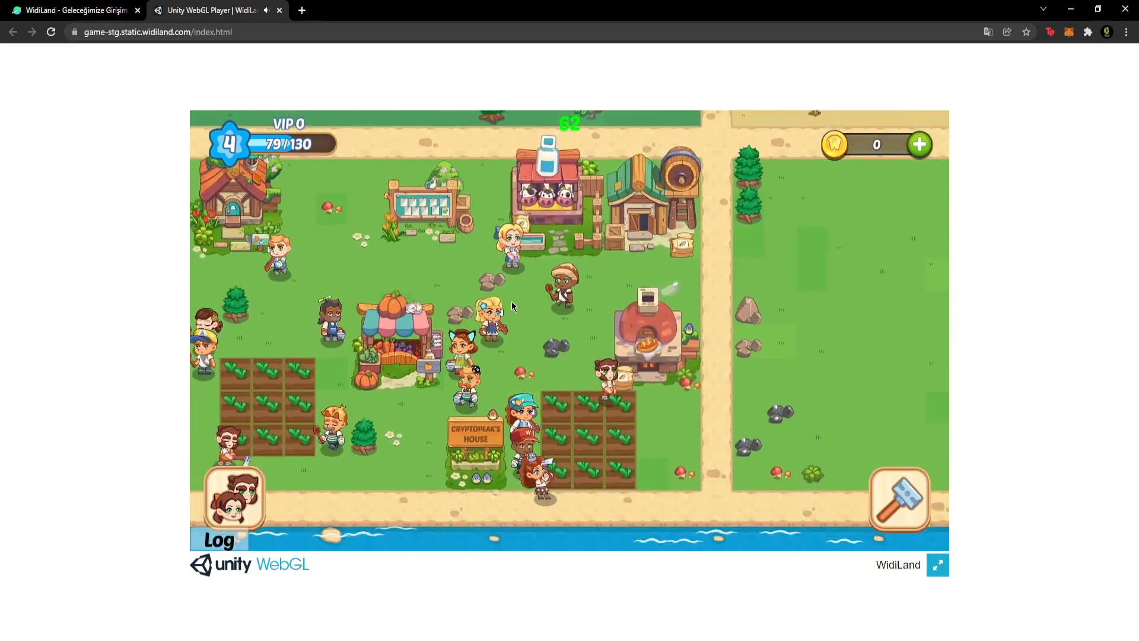
left_click(899, 499)
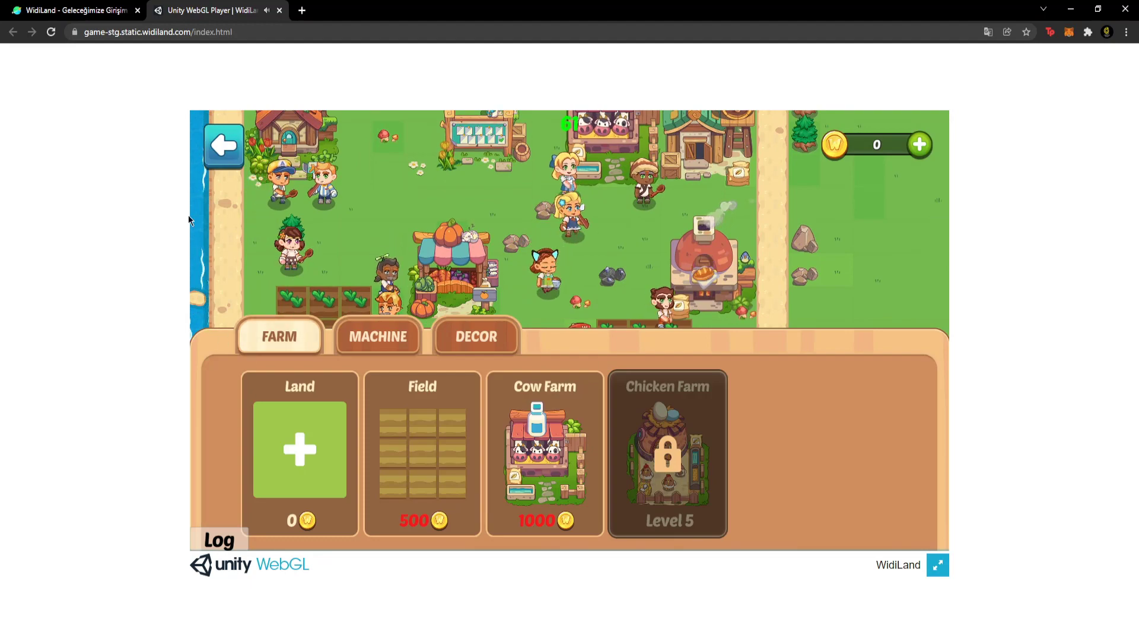
left_click(224, 145)
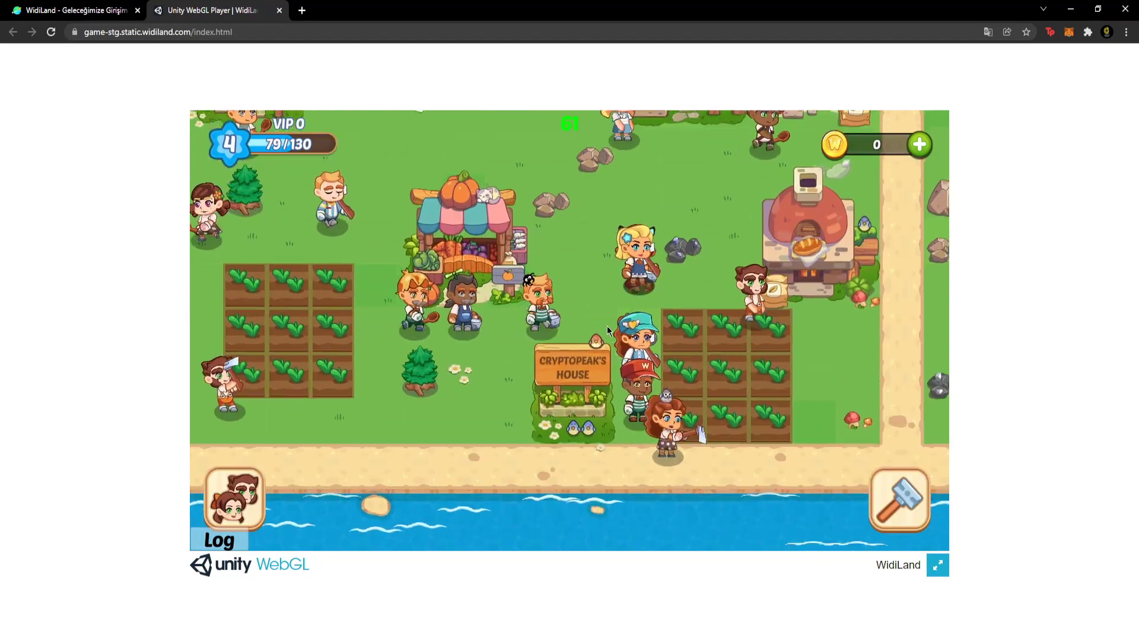
left_click(488, 209)
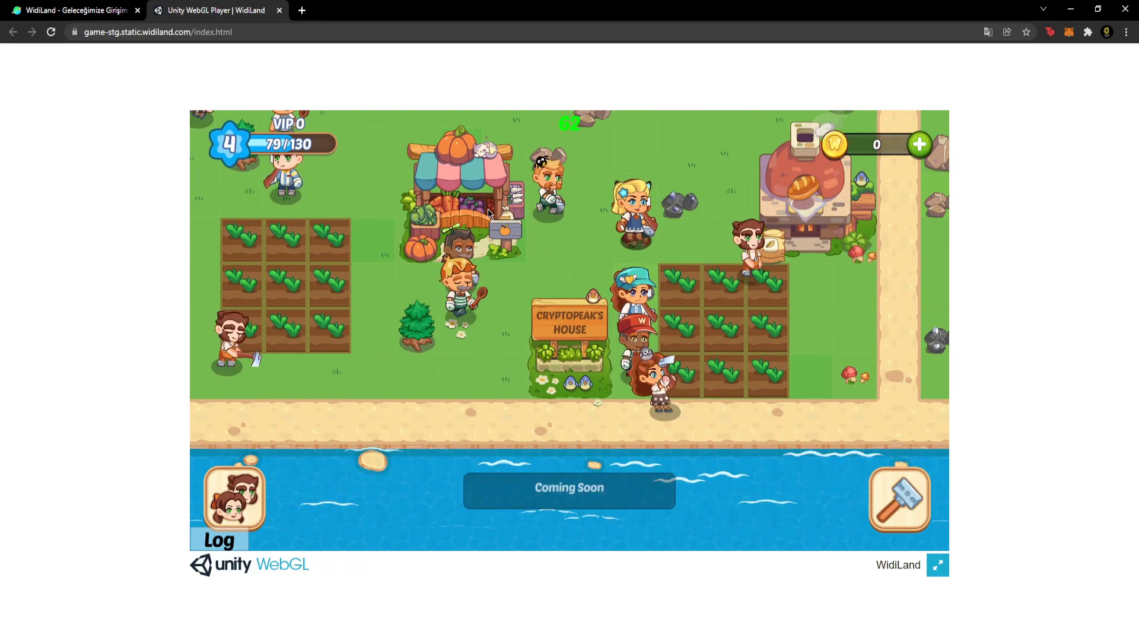
left_click(577, 304)
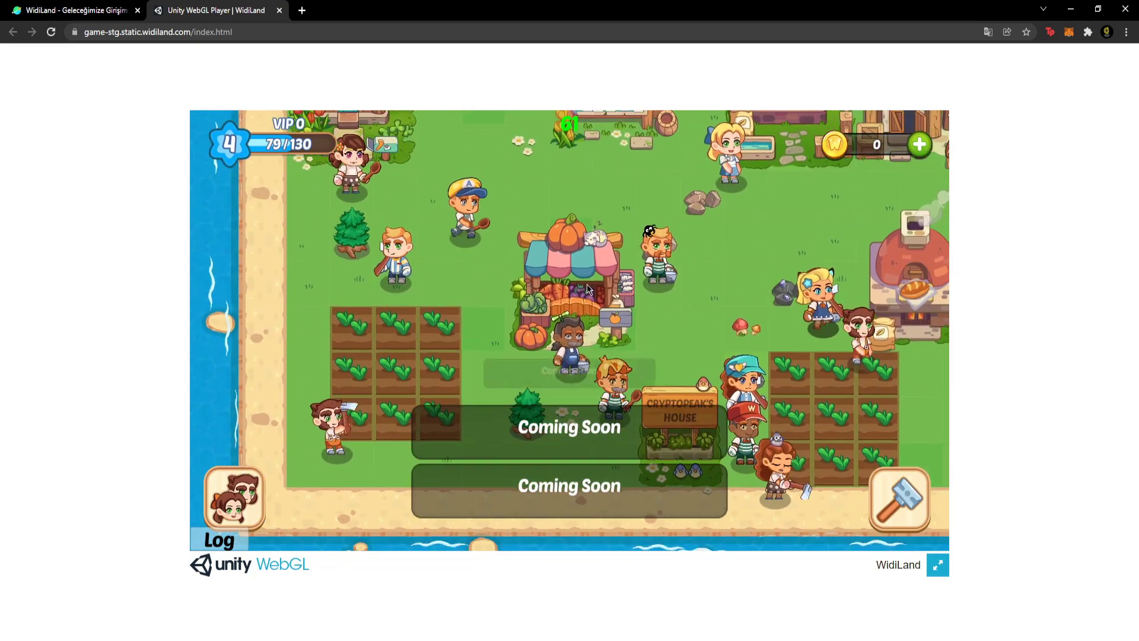
left_click(451, 222)
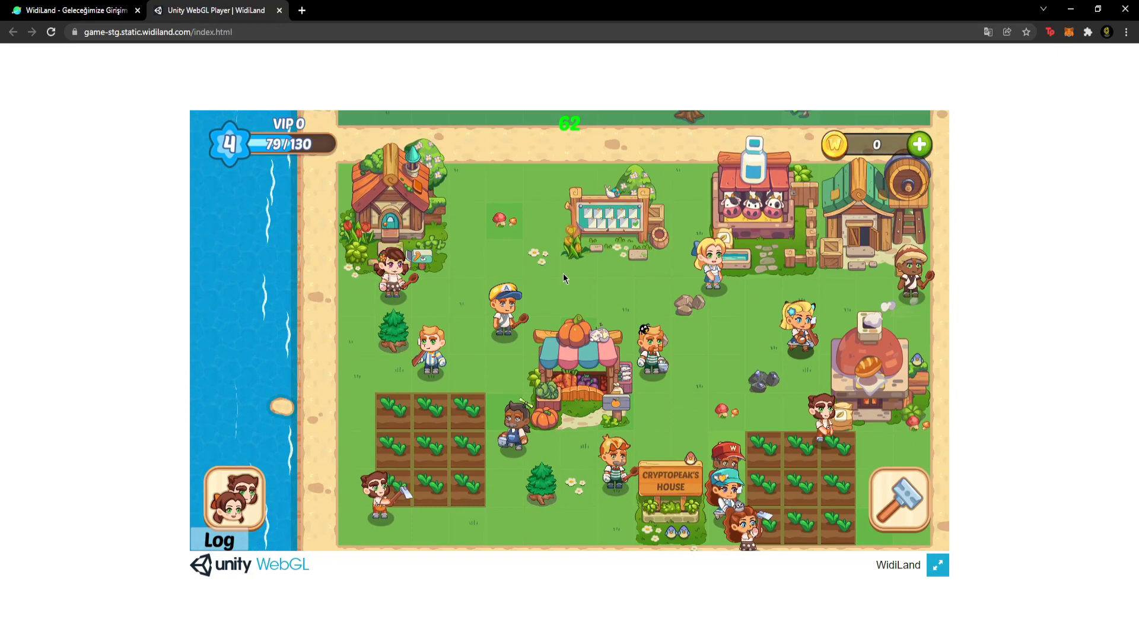
Step: Deliver the carrot-and-mushroom and bowl orders, lifting experience from 79 to 109
left_click(618, 225)
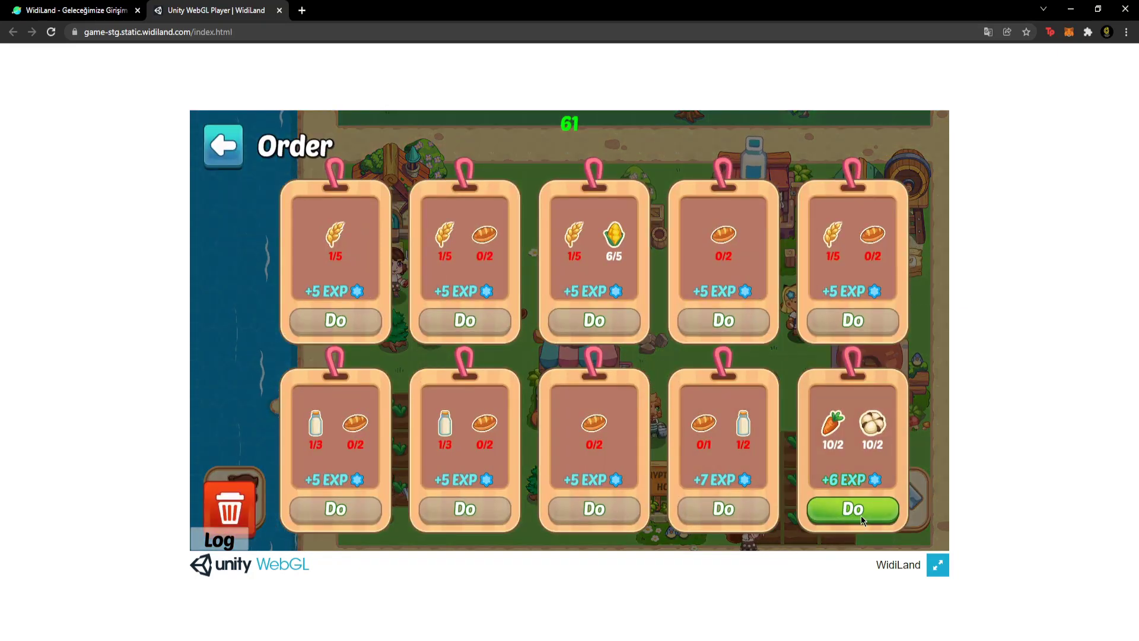
left_click(851, 512)
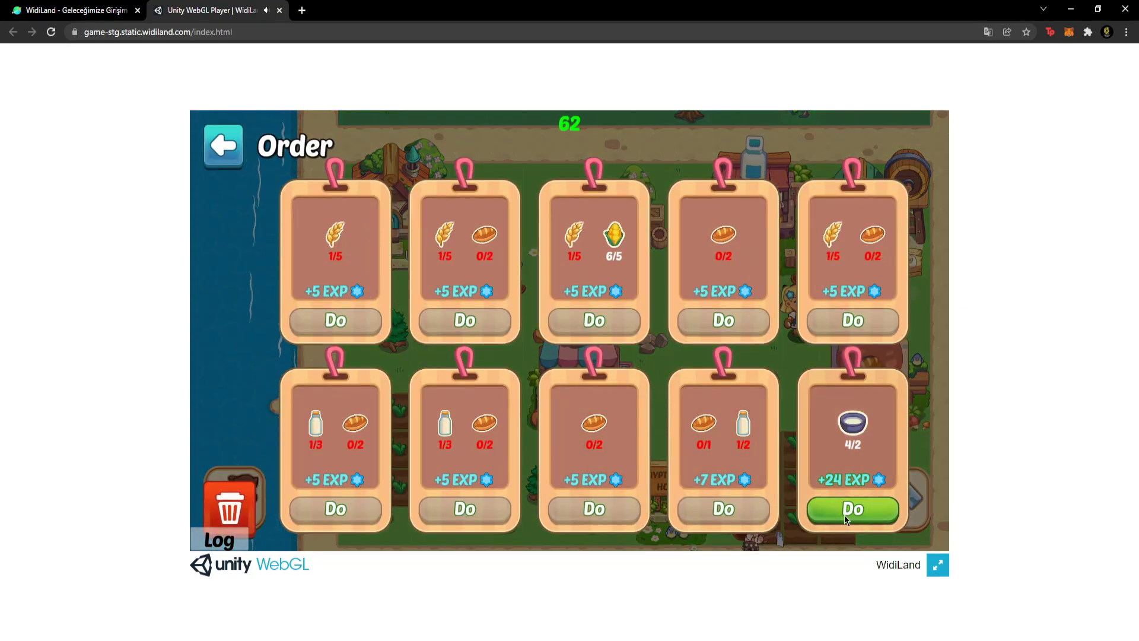
left_click(848, 513)
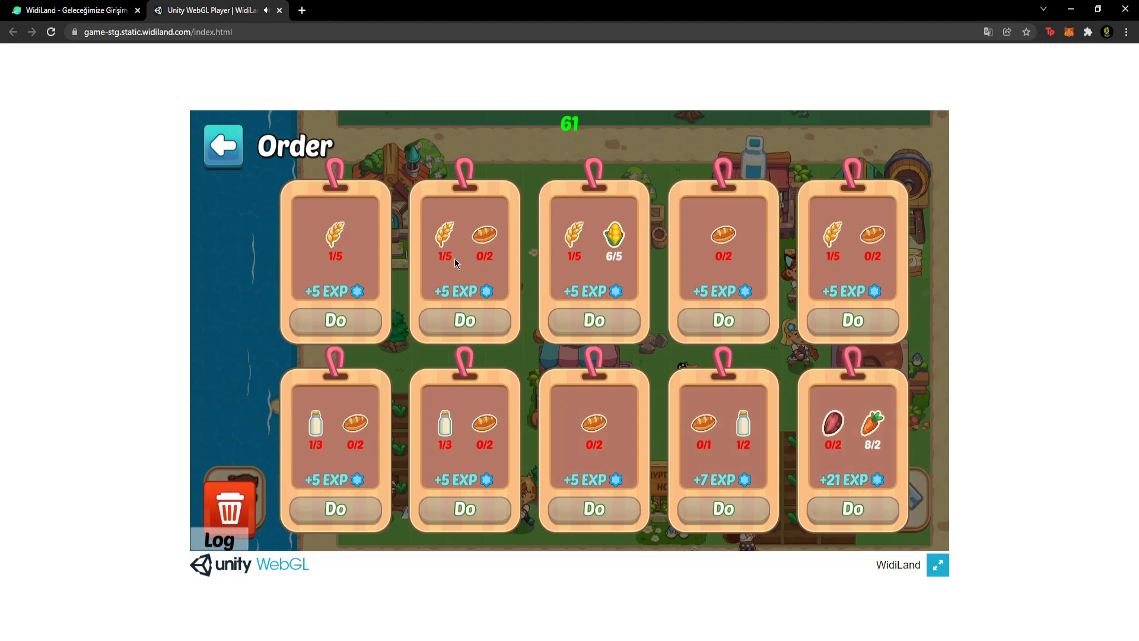
left_click(223, 147)
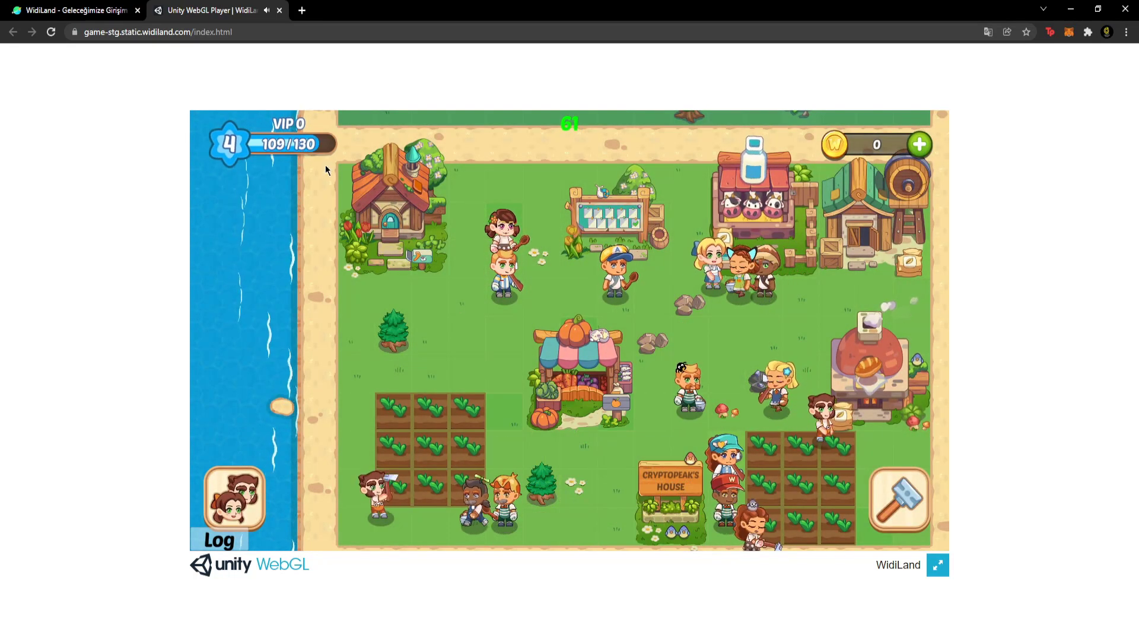
Step: View and close the player profile
left_click(325, 170)
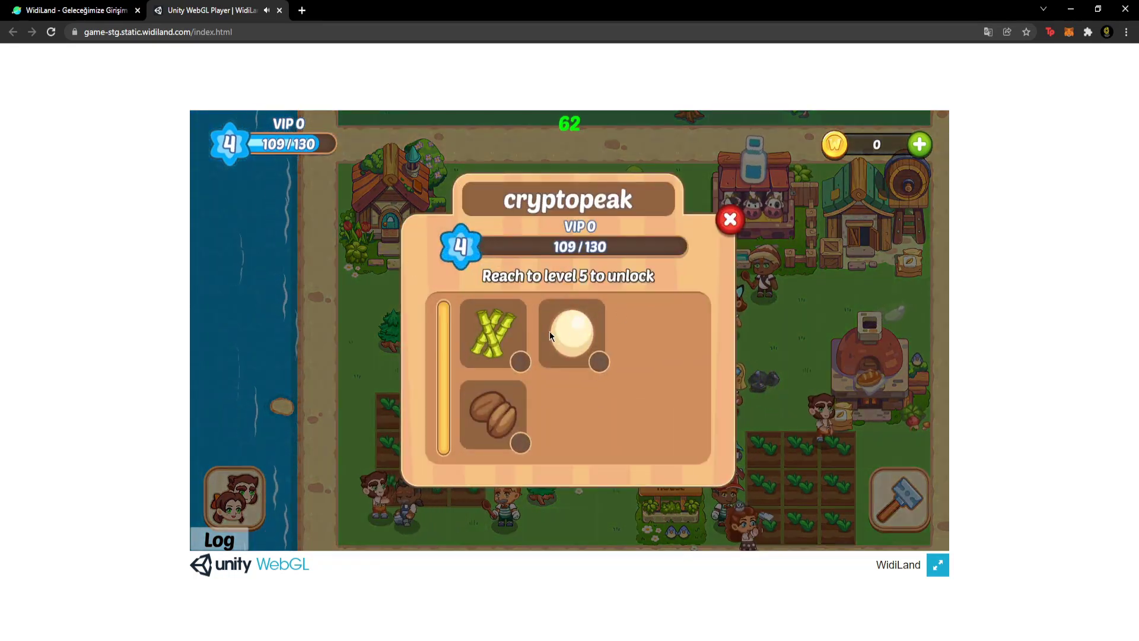
scroll(527, 369, "up", 1)
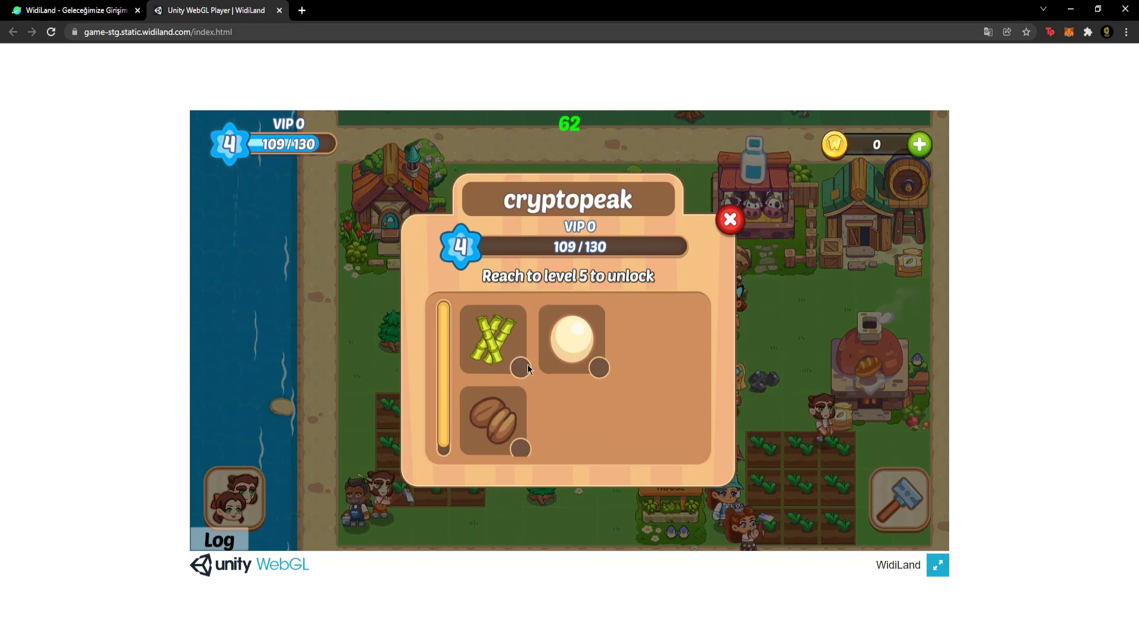
left_click(730, 219)
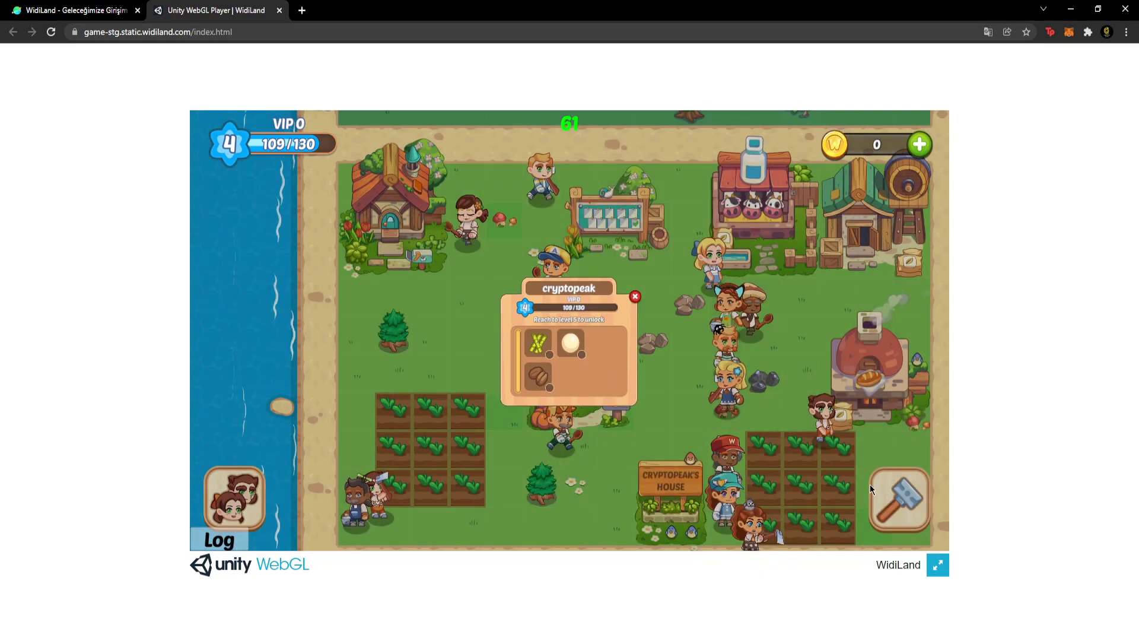
left_click_drag(762, 480, 610, 350)
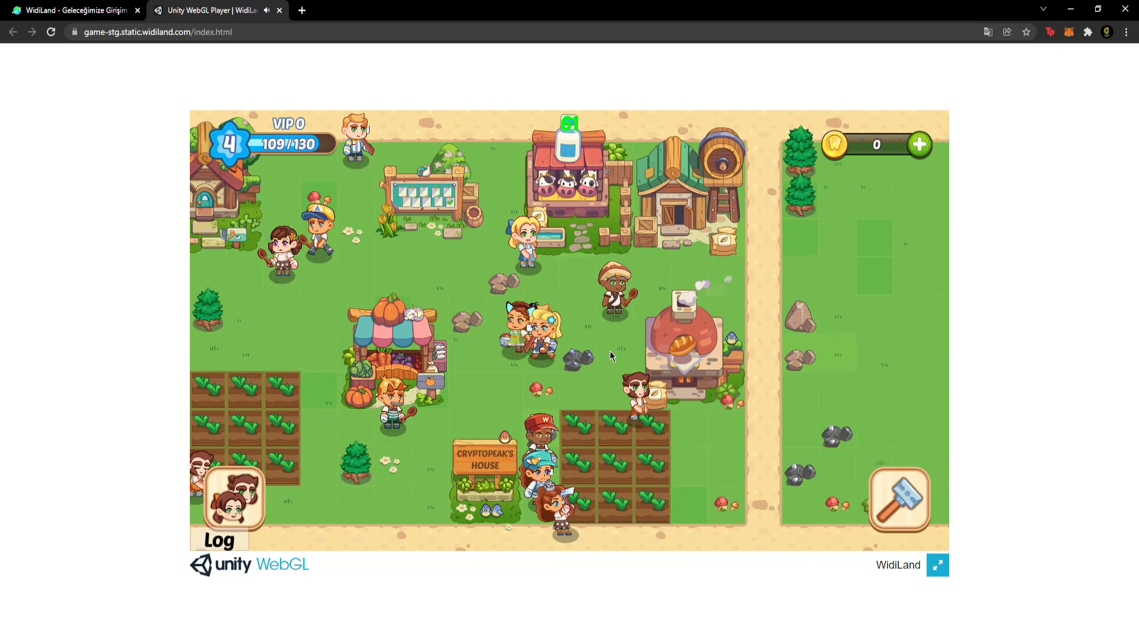
Step: View farmers for the field beside Cryptopeak's House, then open the Cowshed at a 28-second countdown
left_click(579, 472)
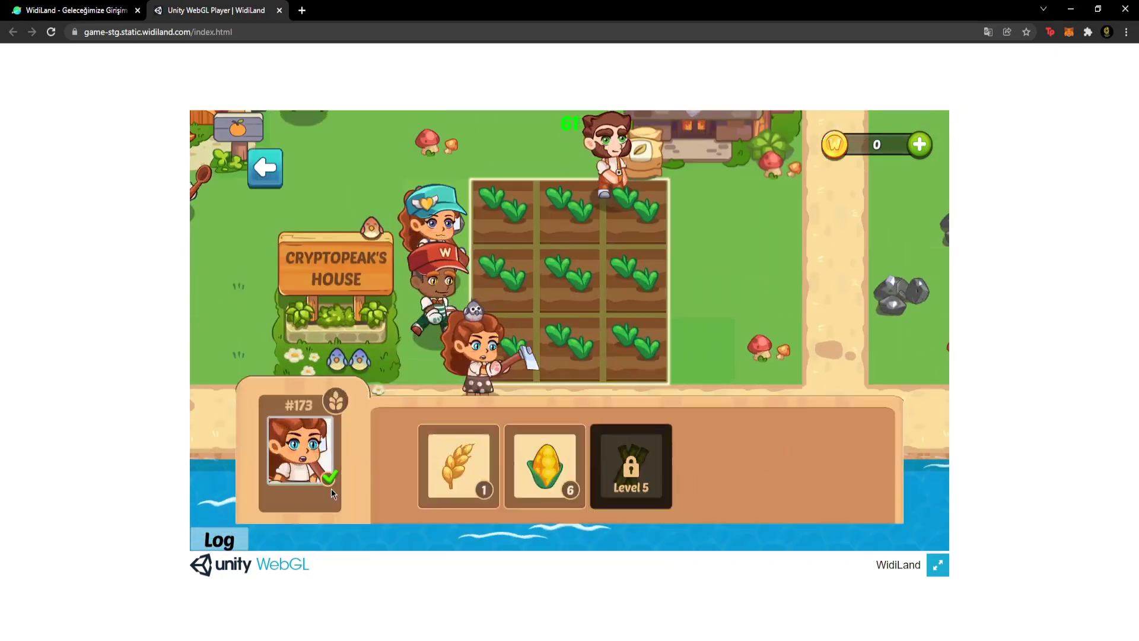
left_click(332, 489)
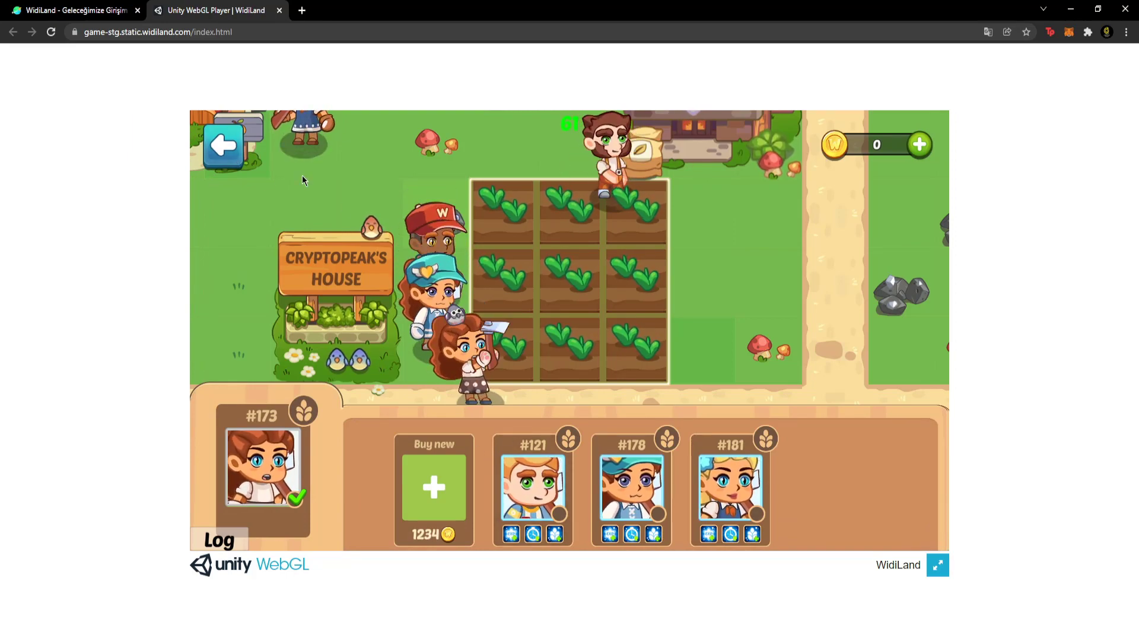
left_click(229, 158)
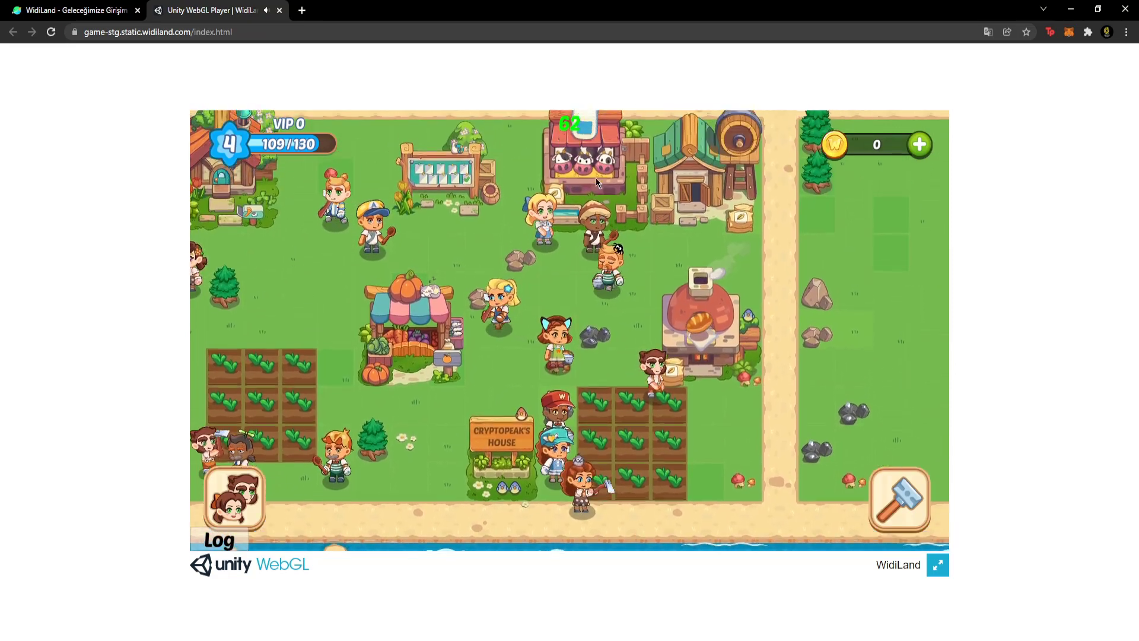
left_click(596, 177)
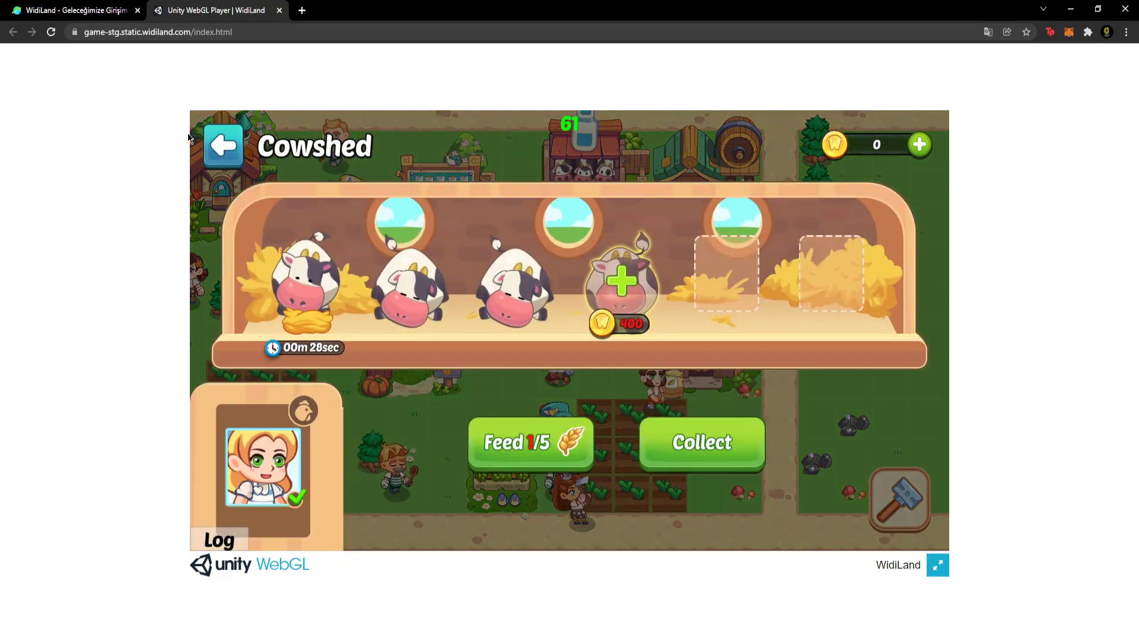
Step: Look over the order board and a crop field's planting options on the farm
left_click(211, 134)
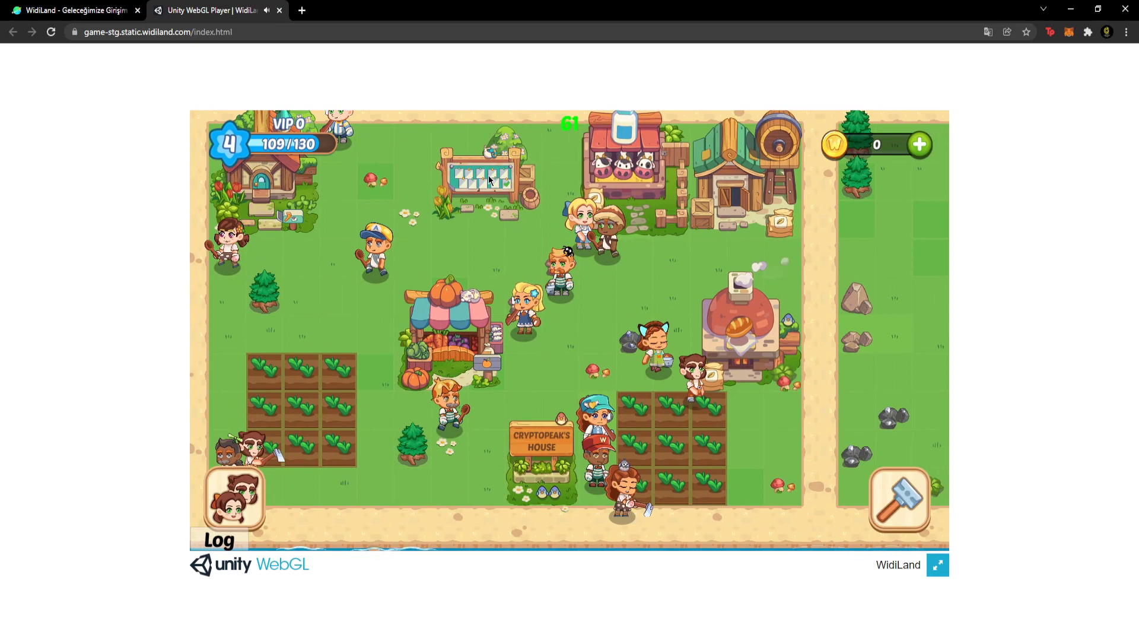
left_click(489, 181)
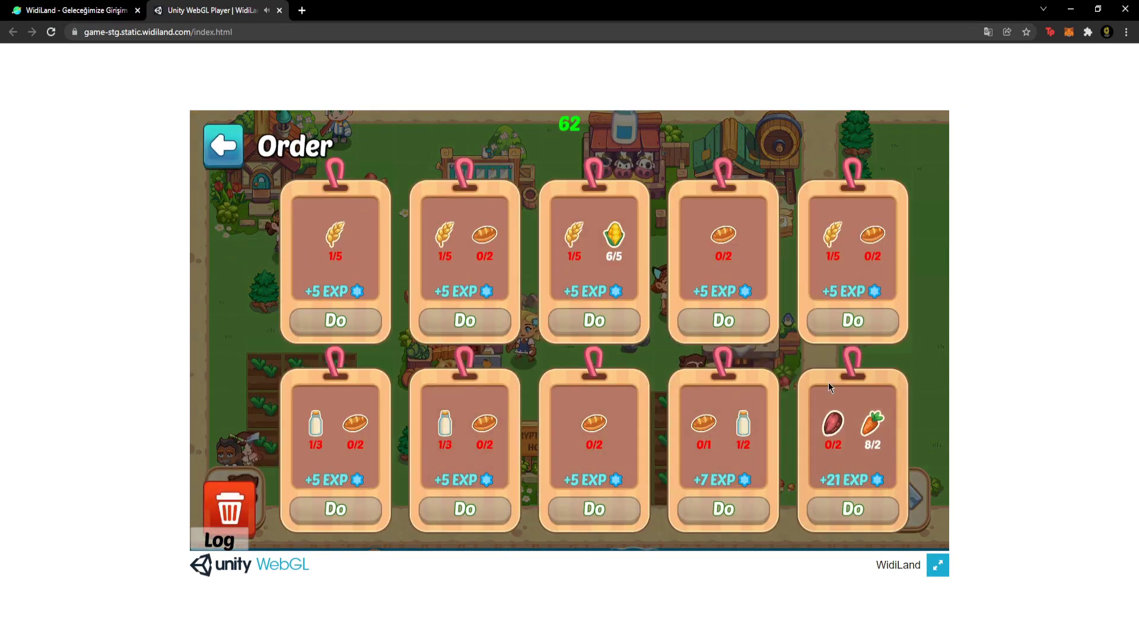
left_click(229, 148)
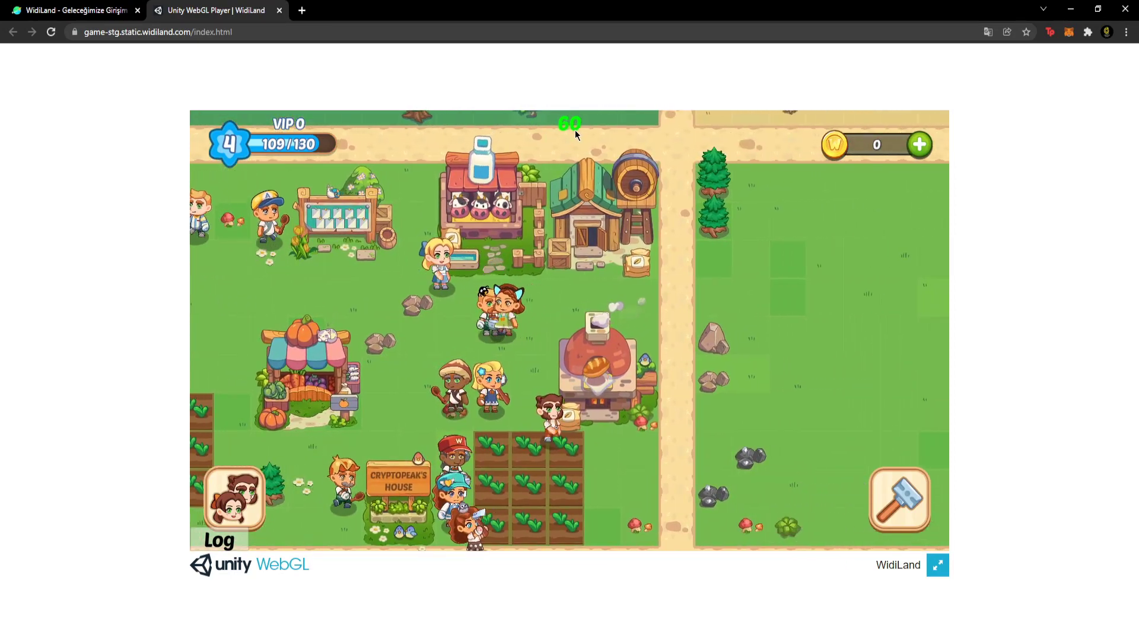
left_click_drag(531, 289, 522, 232)
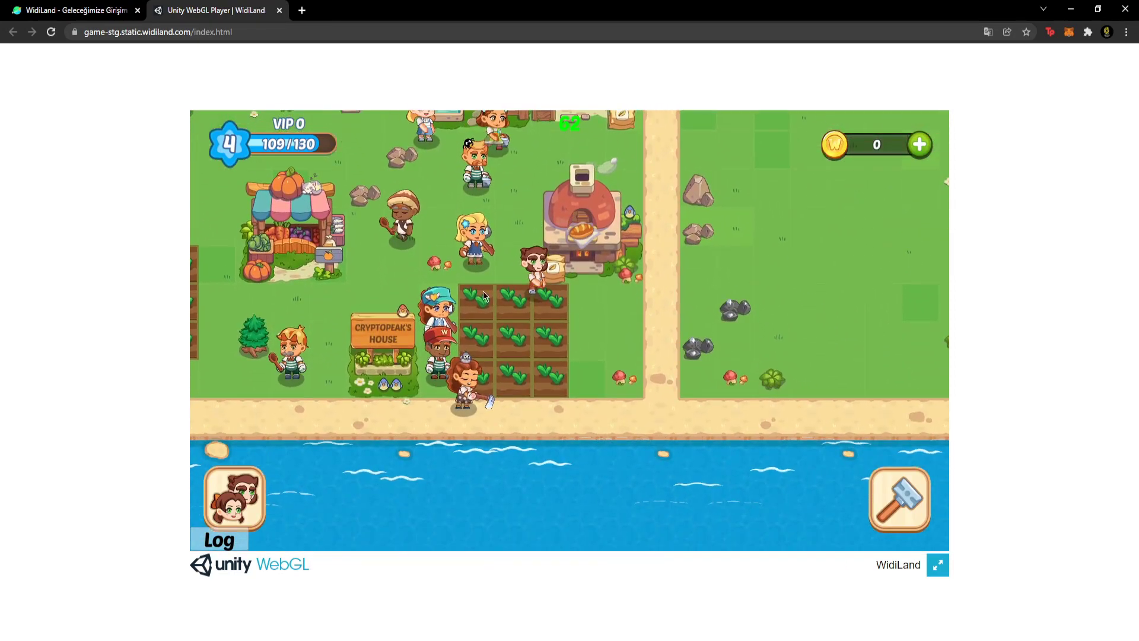
left_click(483, 296)
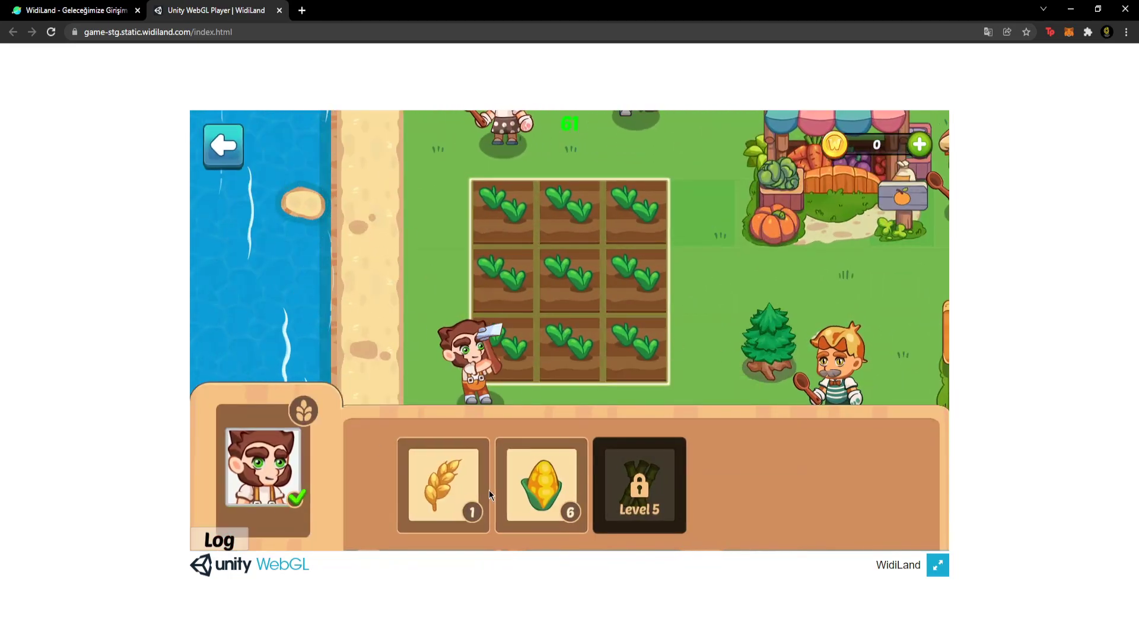
left_click(228, 150)
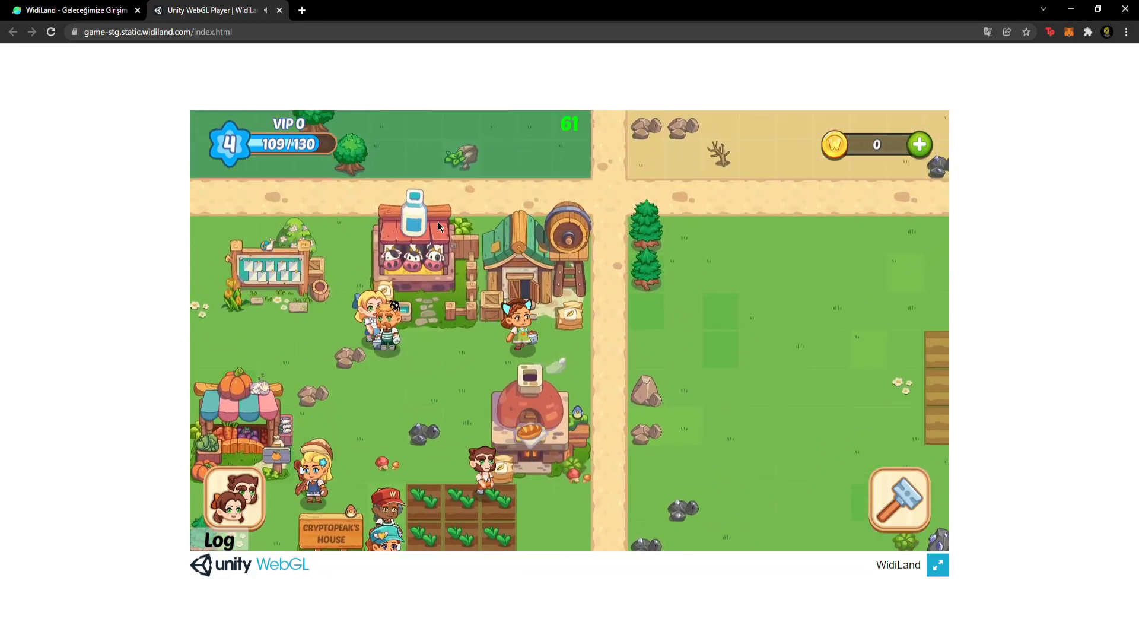
Step: Recheck the cowshed and ten-order board, then show Daily Quests at 5/50 orders
left_click(438, 222)
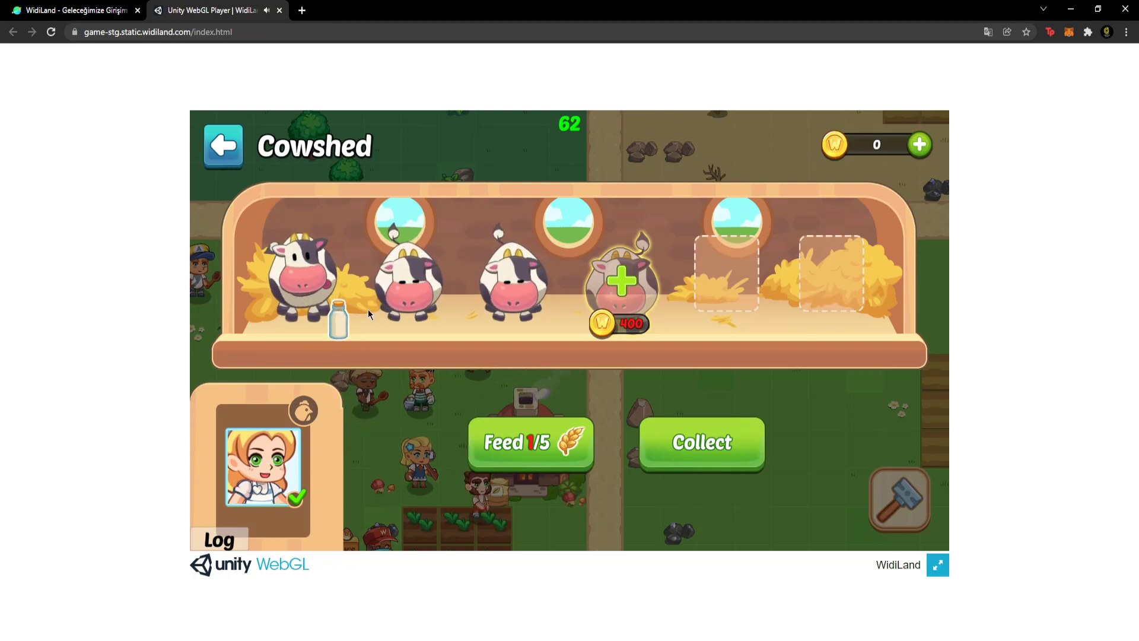
left_click(239, 149)
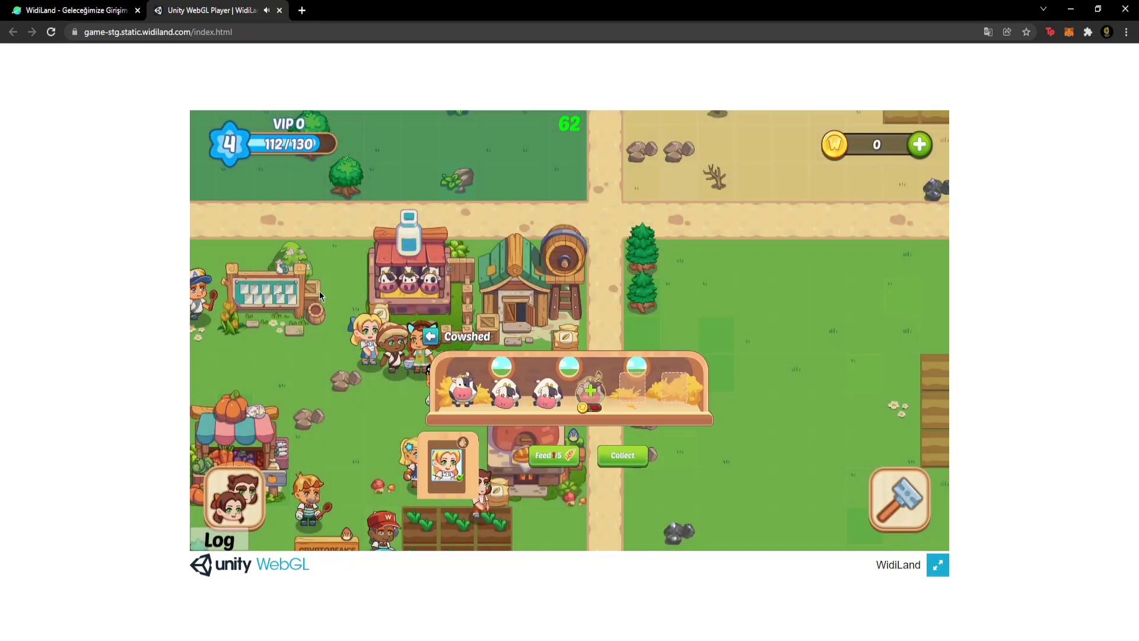
left_click(417, 252)
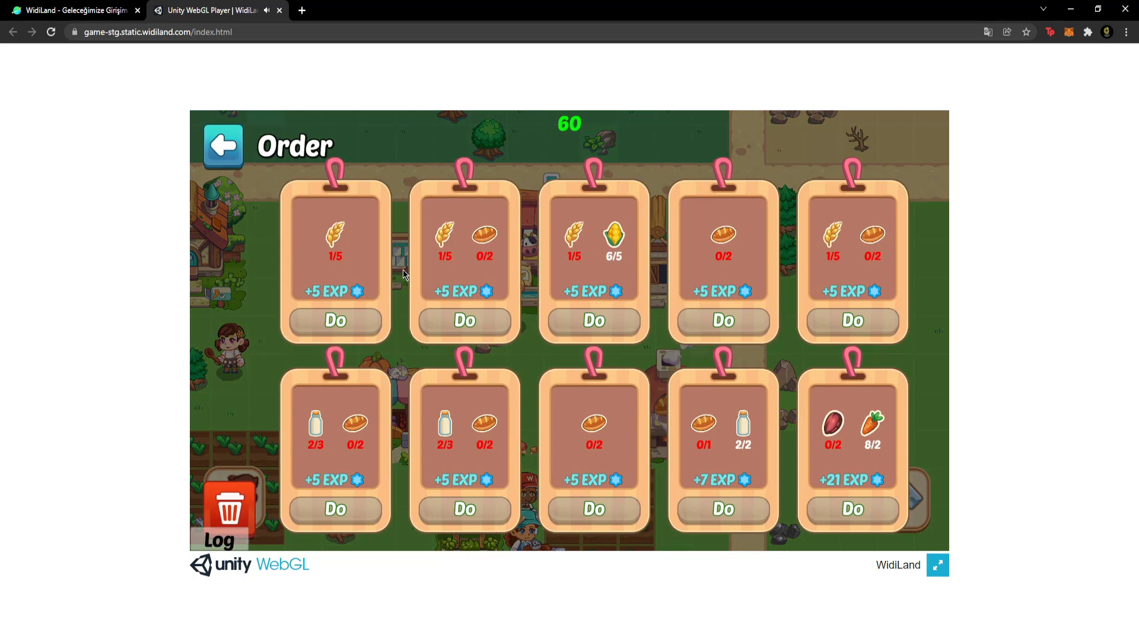
left_click(223, 146)
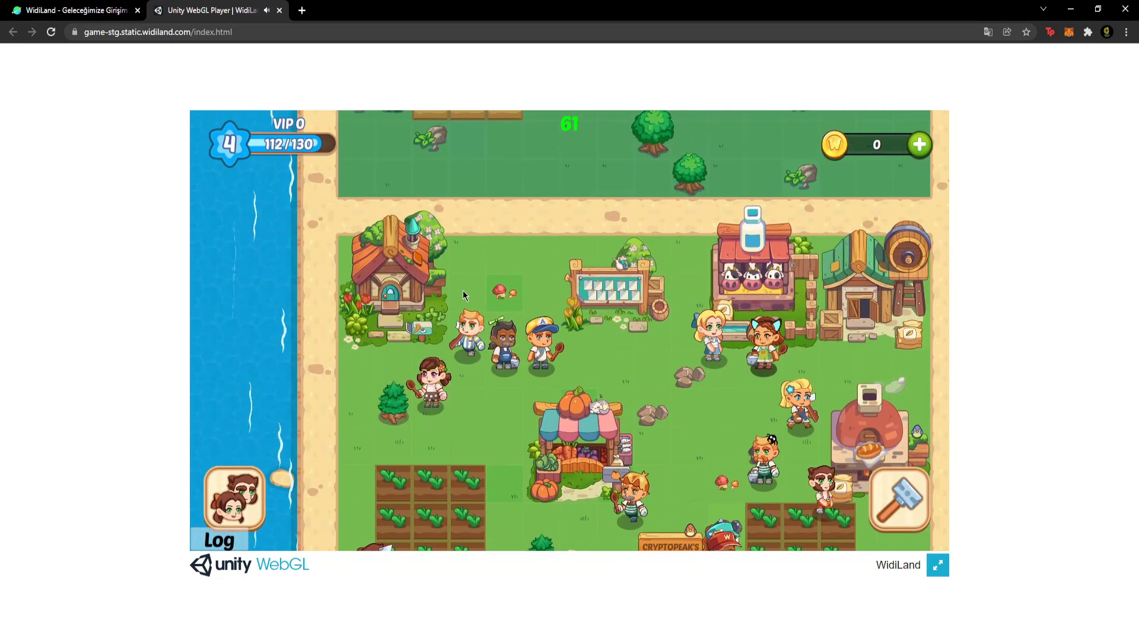
left_click(418, 282)
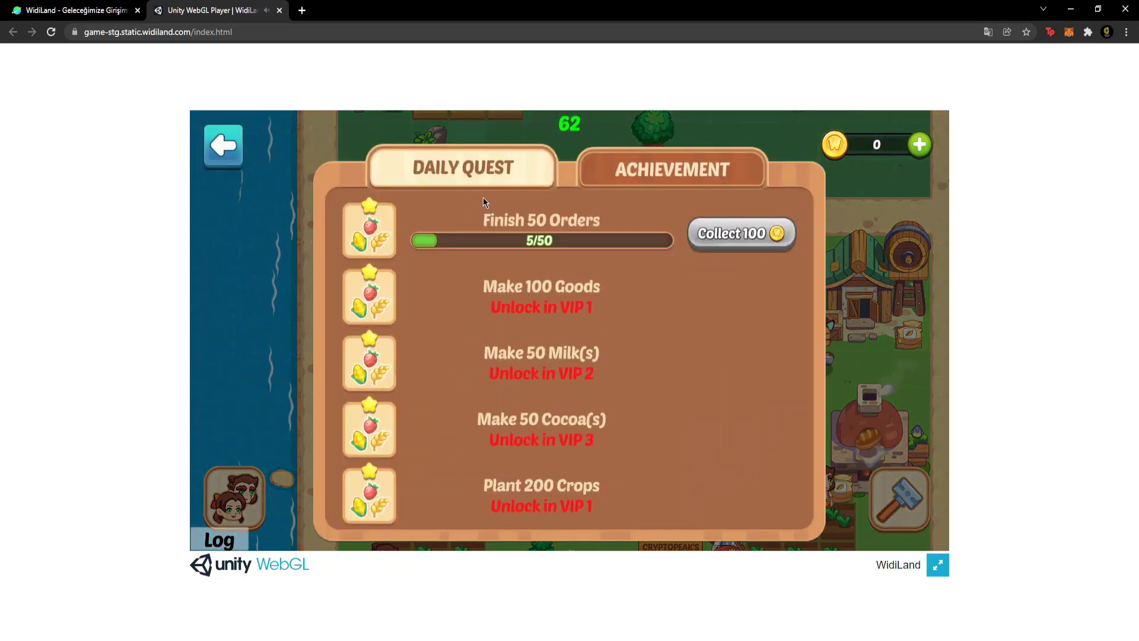
Step: Switch from Daily Quests to Achievements to see achievement progress
left_click(638, 165)
left_click(525, 170)
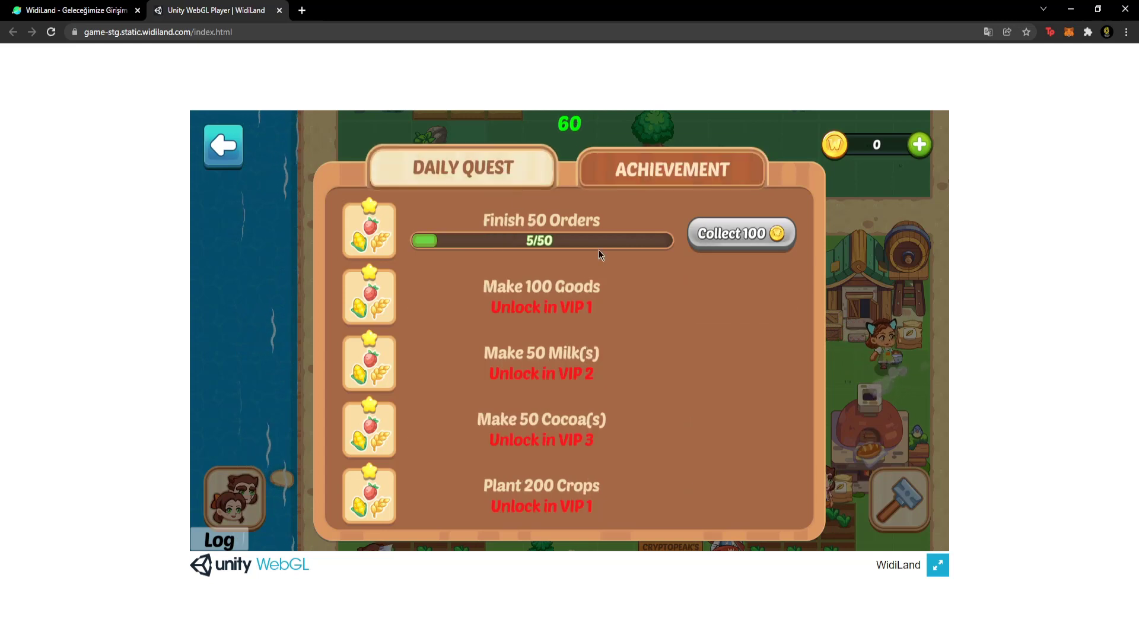
left_click(658, 170)
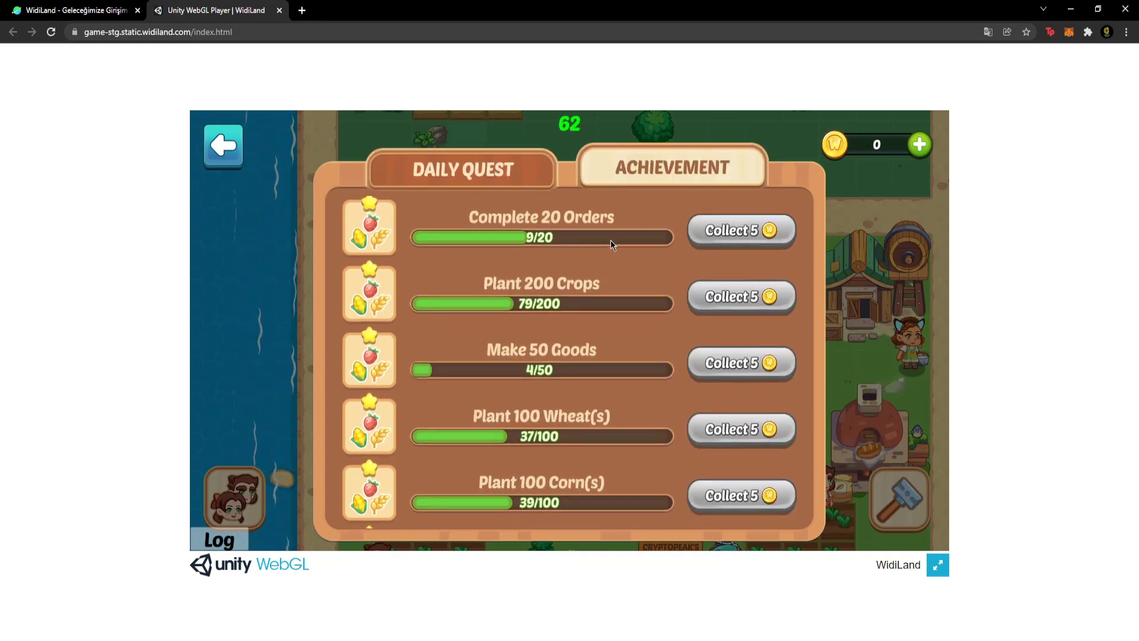
scroll(551, 212, "down", 1)
scroll(558, 205, "down", 2)
scroll(641, 250, "up", 3)
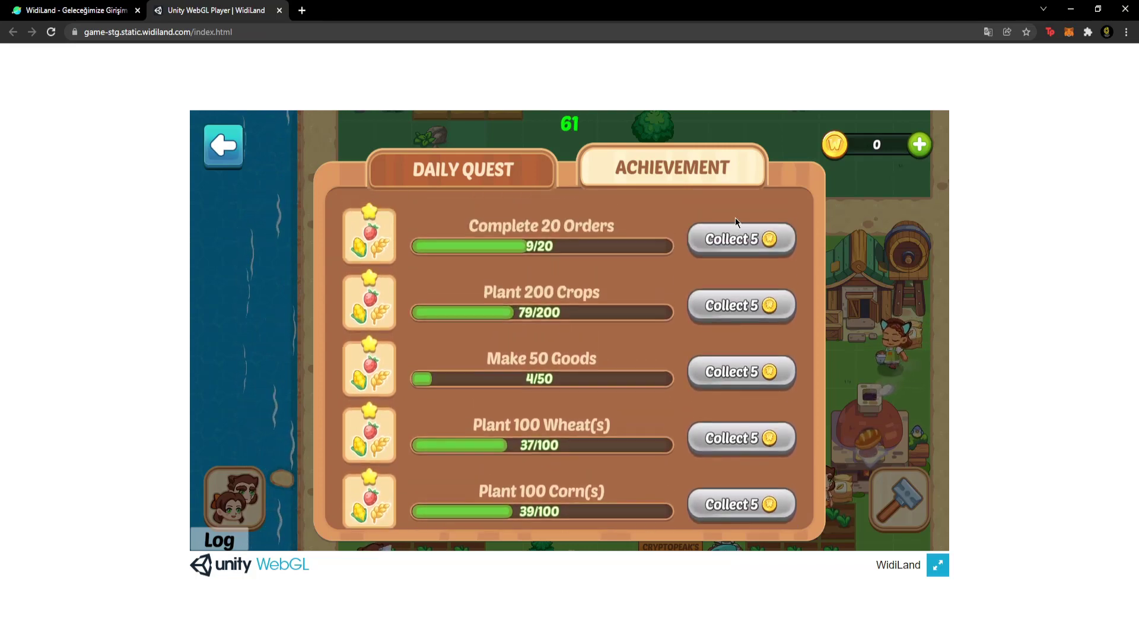
scroll(676, 303, "down", 3)
scroll(336, 191, "down", 3)
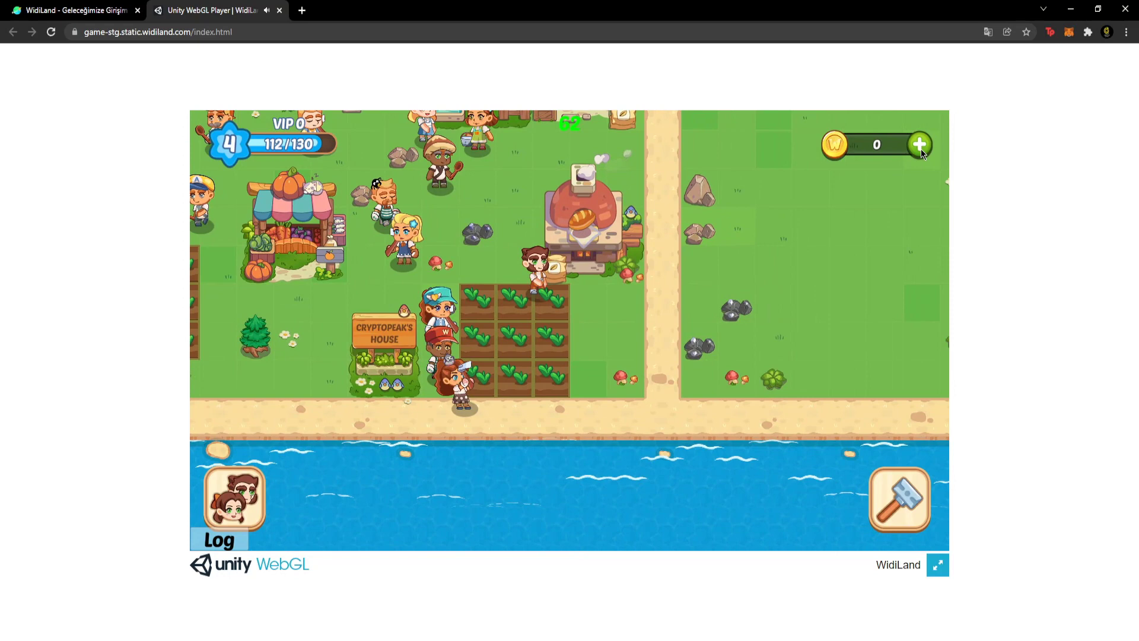
Step: Browse the farm build menu and a crop plot's plantable crops, then pan toward the water
left_click(885, 518)
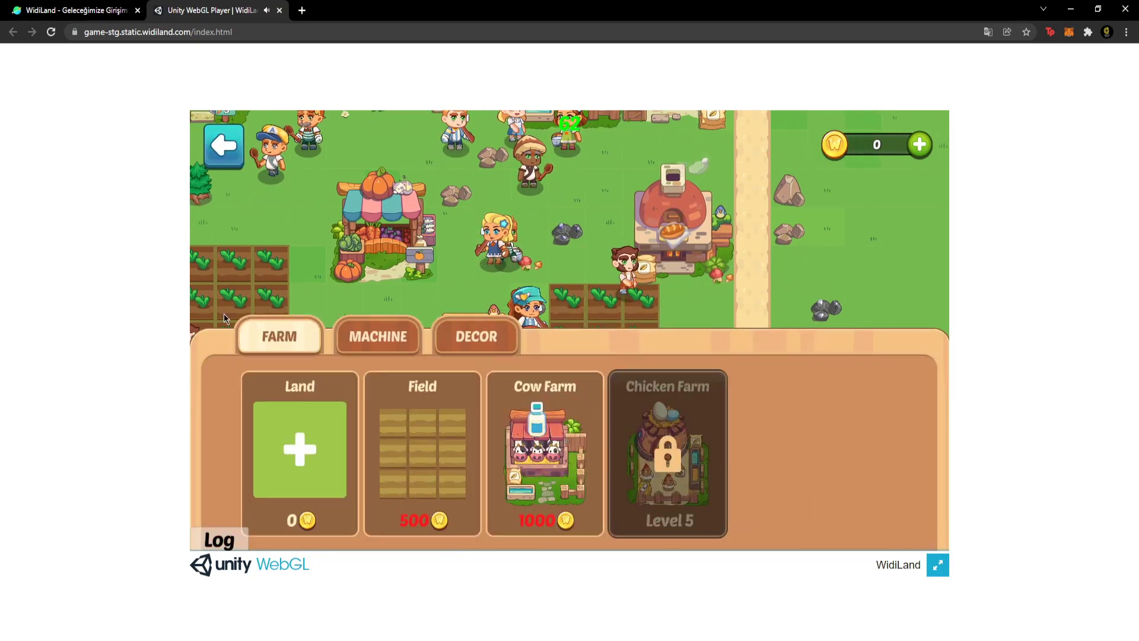
left_click(224, 145)
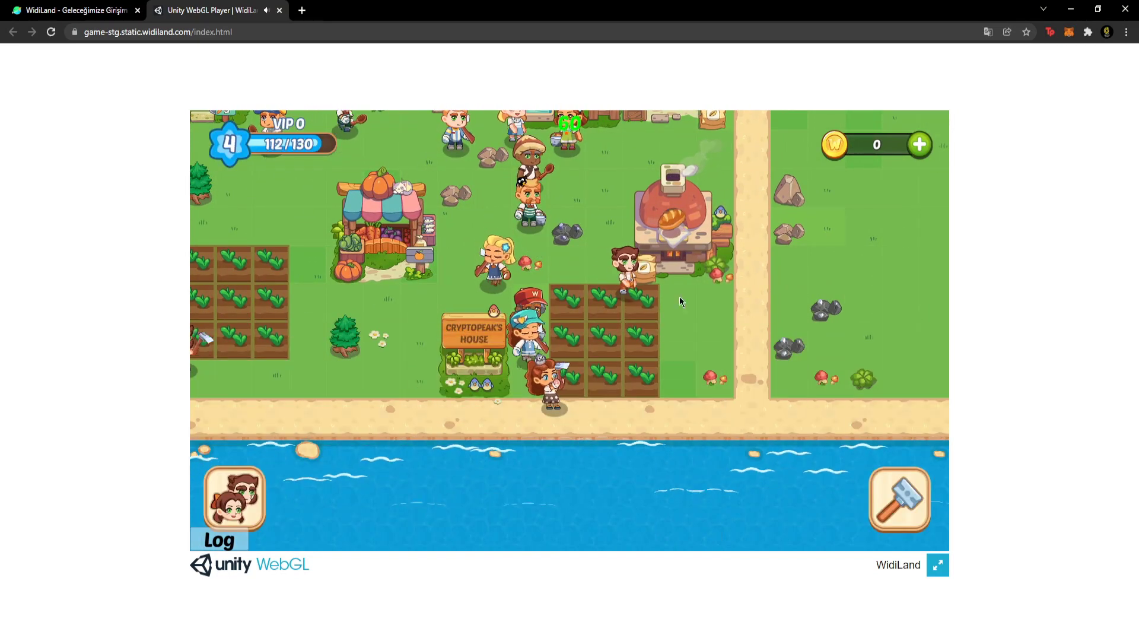
left_click(642, 318)
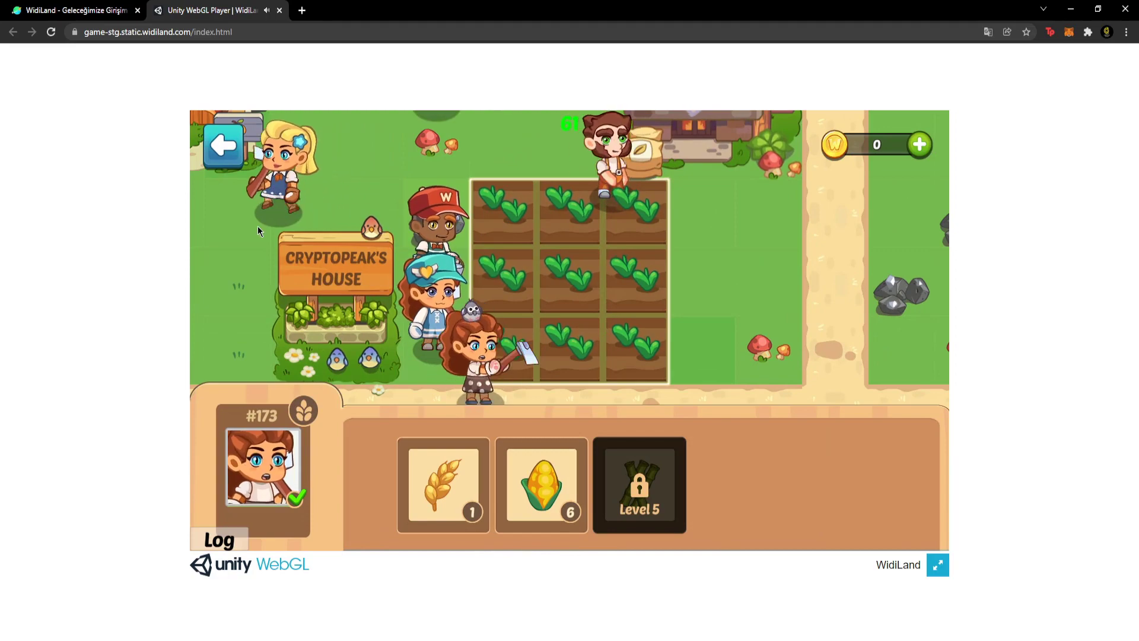
left_click(258, 231)
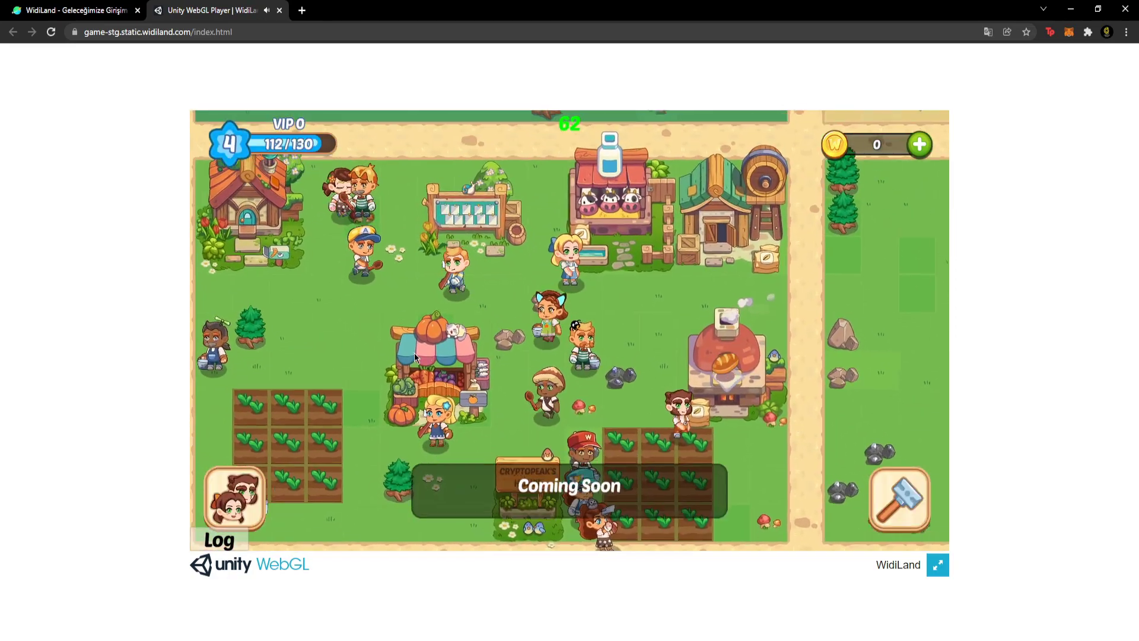
left_click_drag(407, 346, 606, 312)
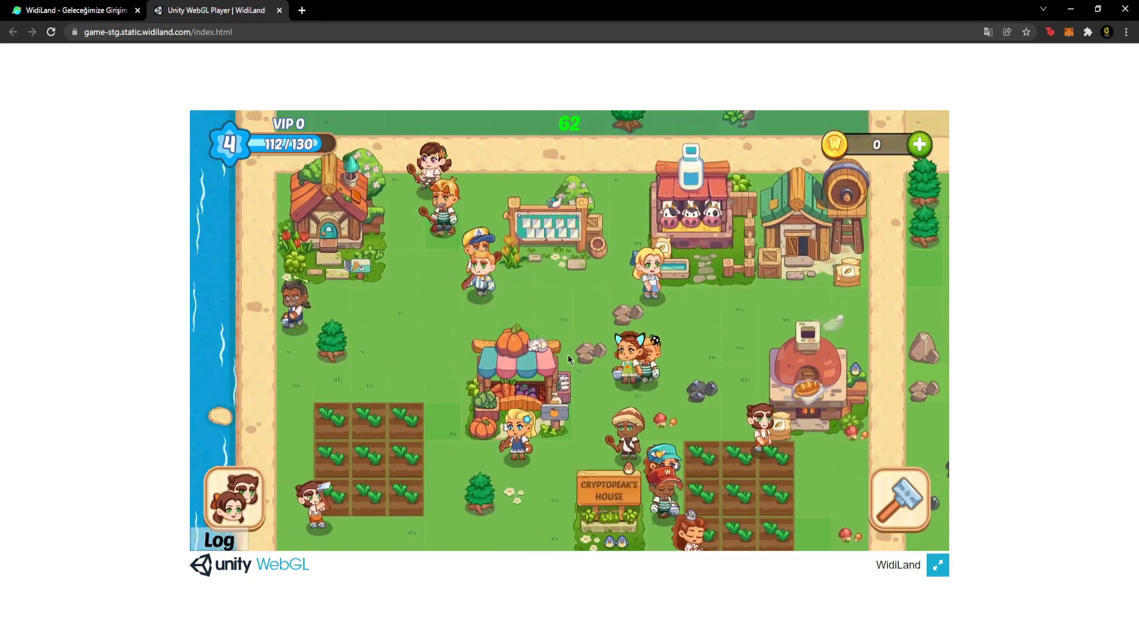
Step: Glance at the WidiLand website tab, then close the farm game tab
key("ctrl+shift+Tab")
left_click(203, 7)
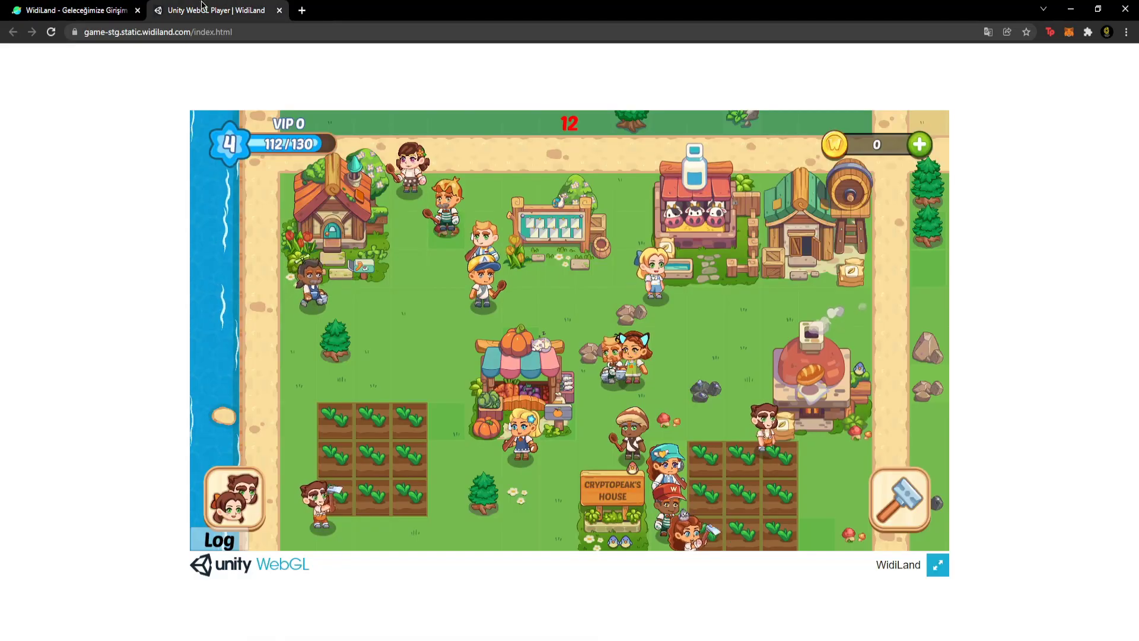
key("ctrl+w")
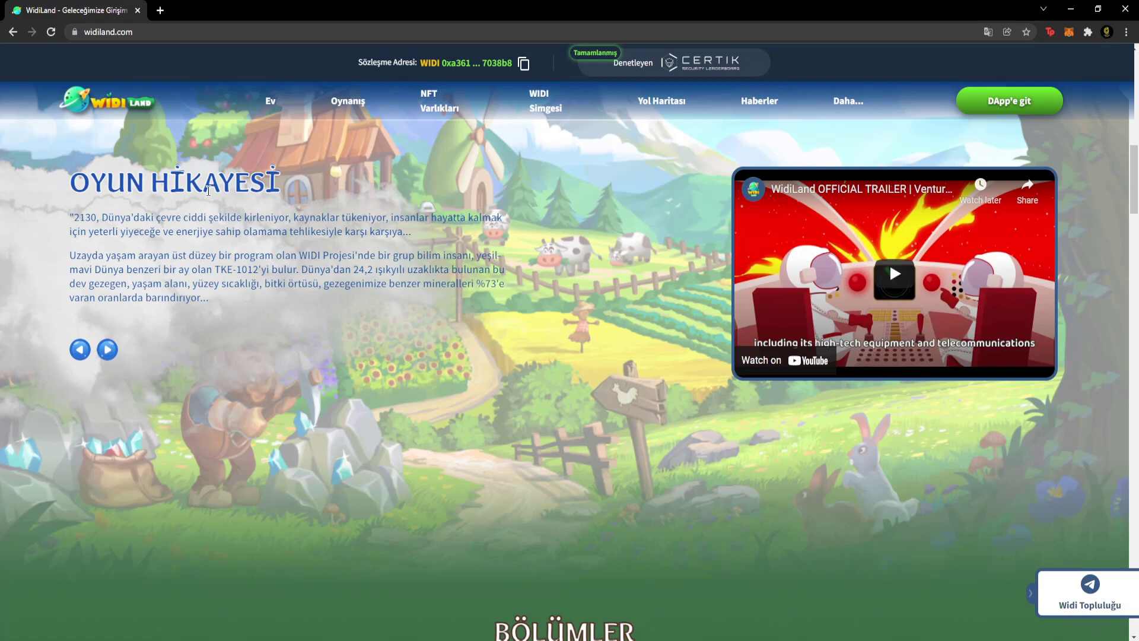
Step: Advance the story slide, cycle chapter slides 2, 3 and 1, and open the white paper
left_click(105, 350)
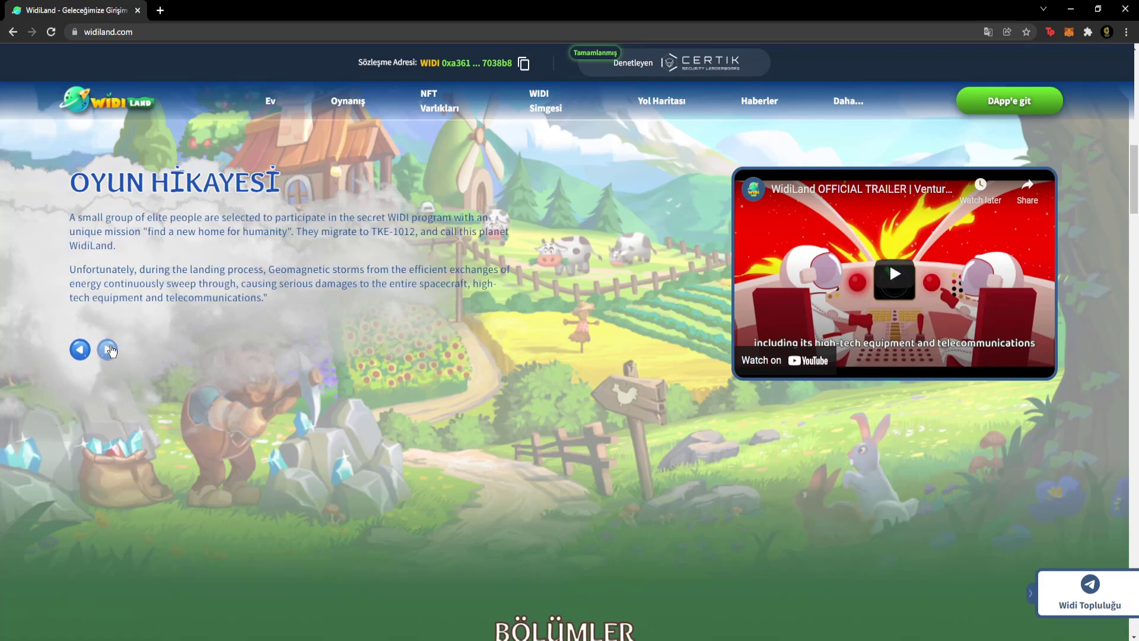
scroll(116, 346, "down", 3)
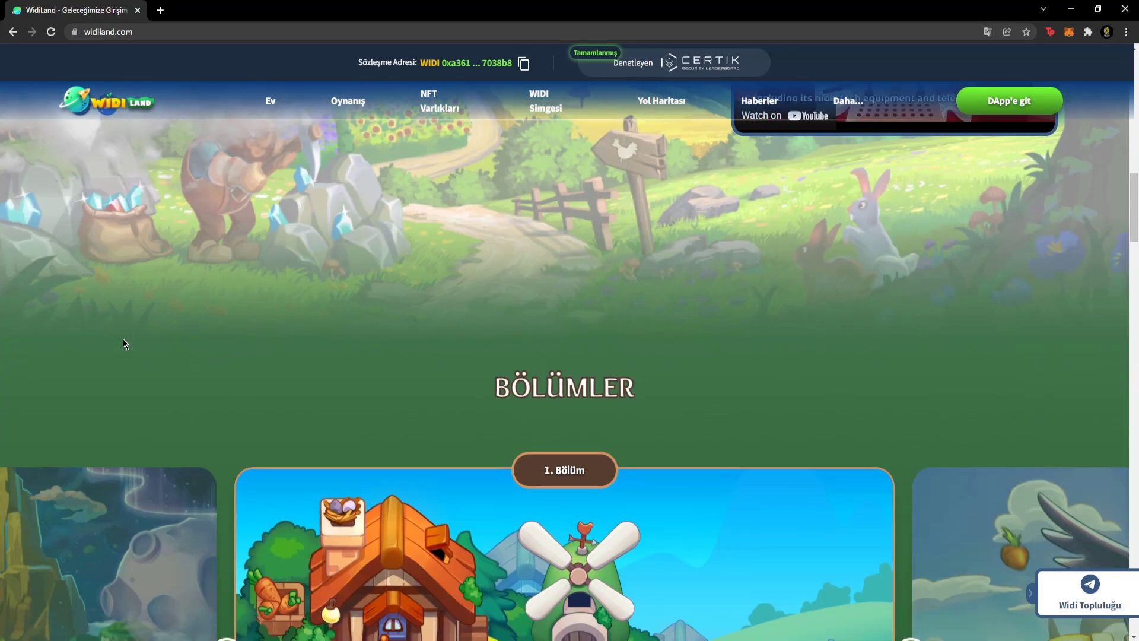
scroll(123, 338, "down", 3)
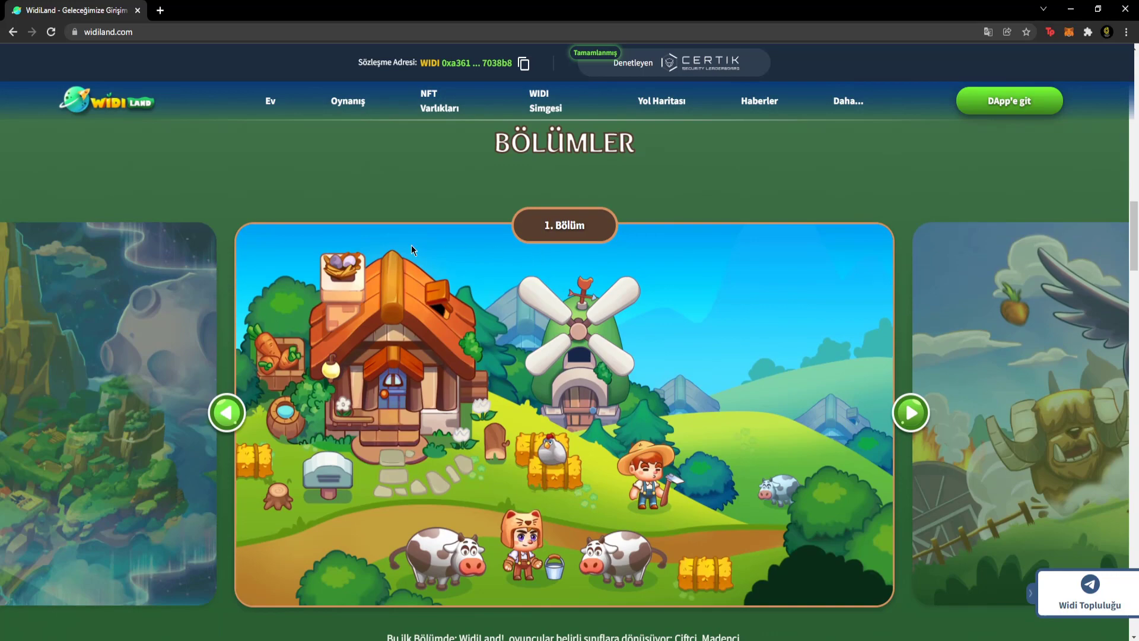
scroll(392, 251, "down", 3)
scroll(365, 267, "up", 3)
scroll(338, 277, "down", 1)
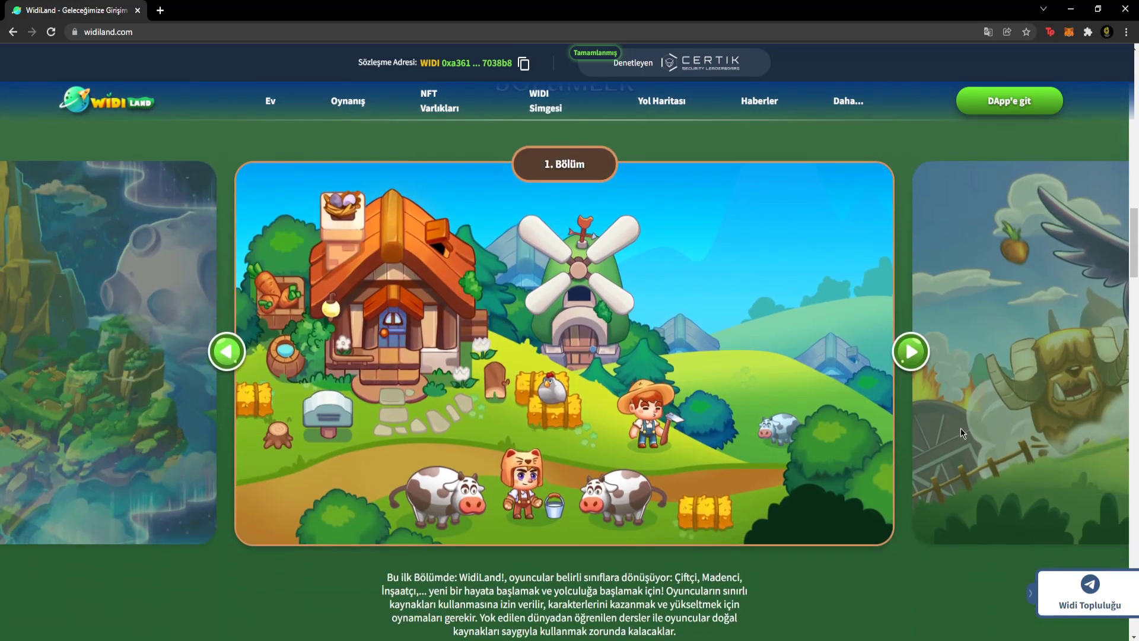
left_click(922, 354)
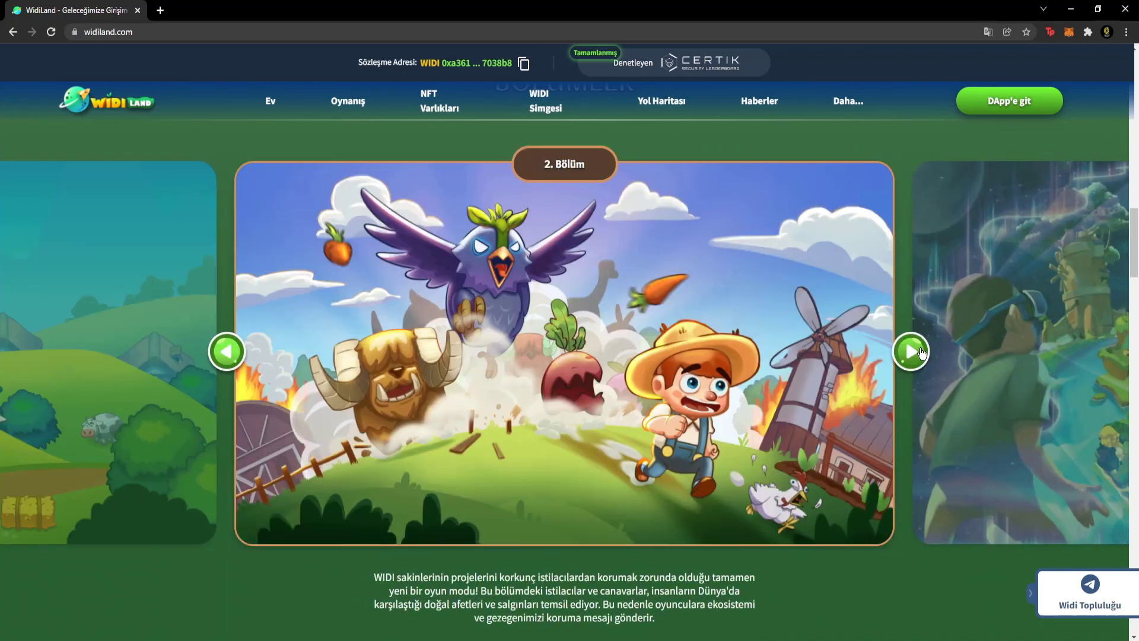
left_click(908, 349)
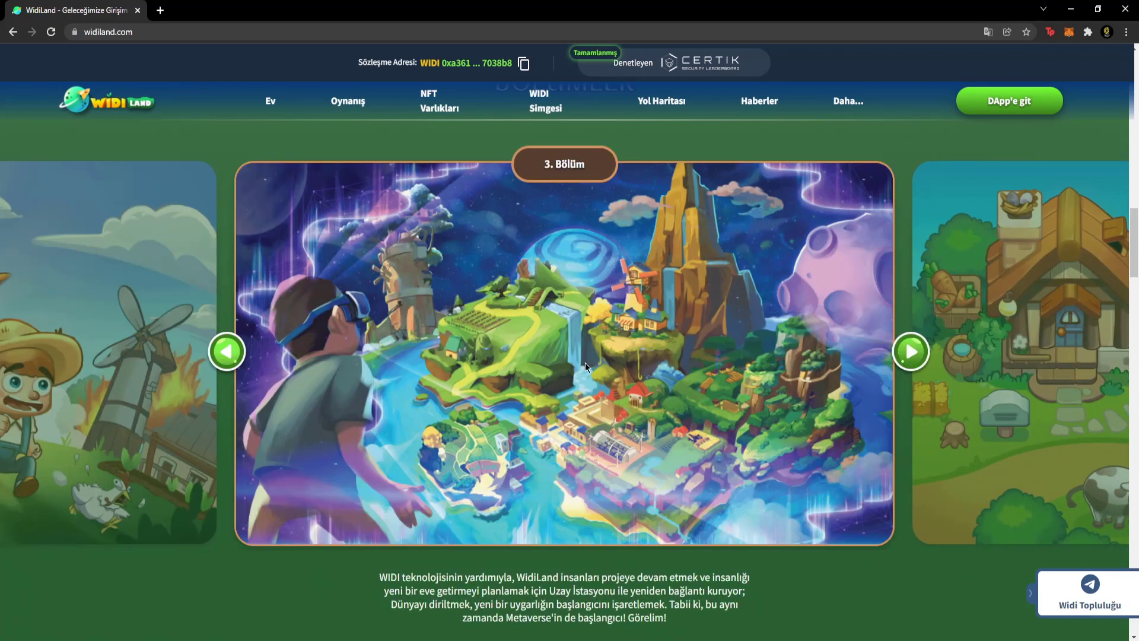
left_click(912, 351)
scroll(747, 343, "down", 5)
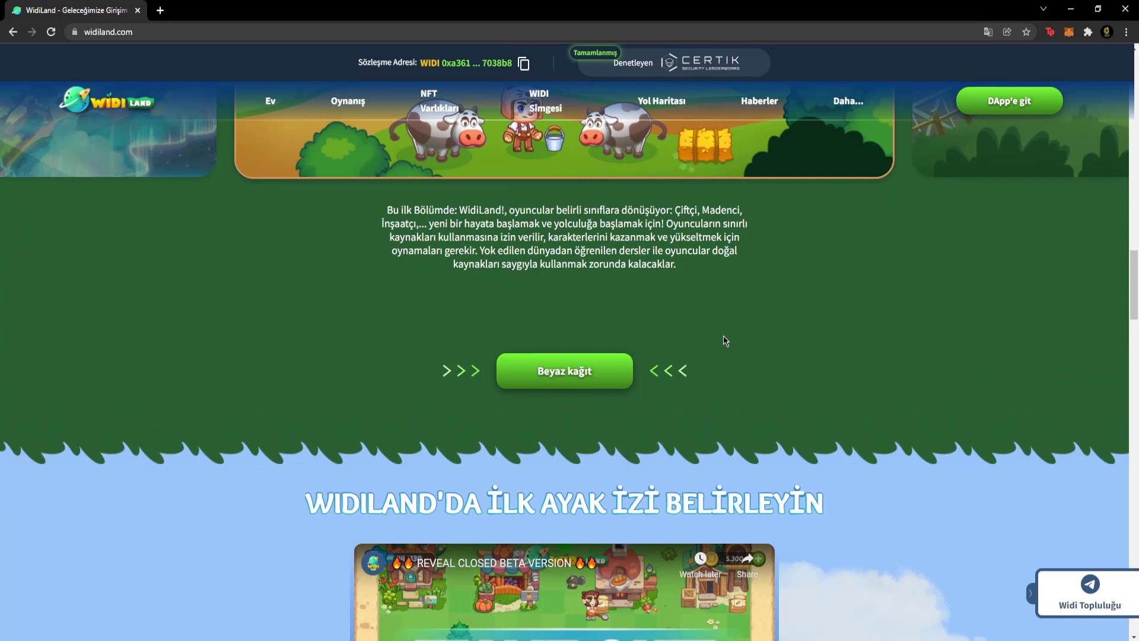
left_click(537, 258)
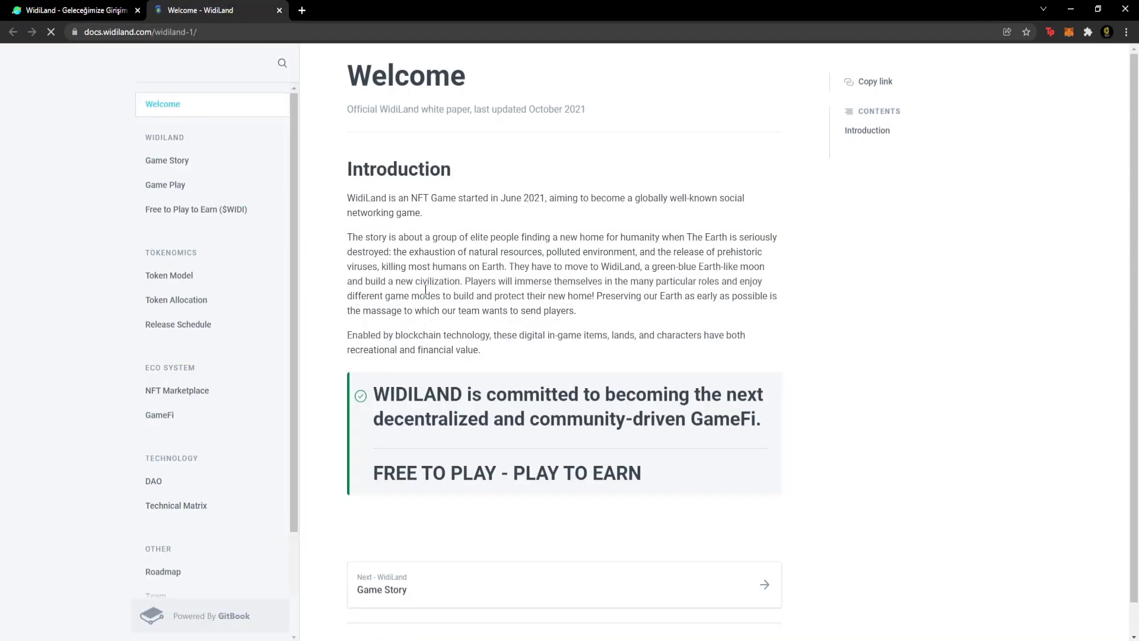
key("ctrl+shift+Tab")
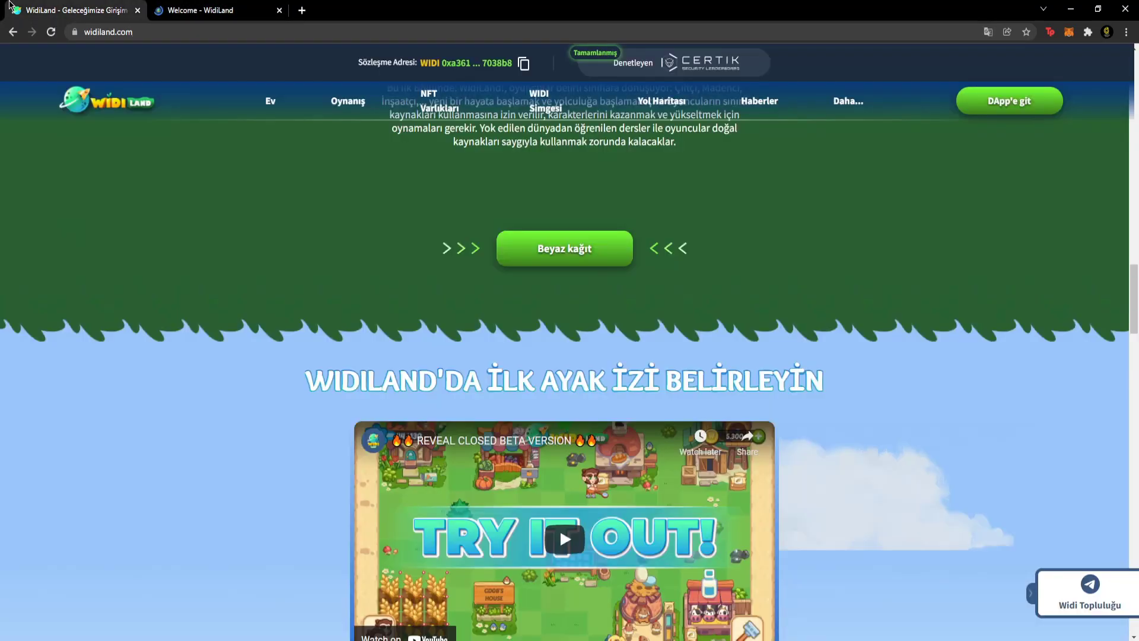
scroll(243, 349, "down", 3)
scroll(243, 349, "up", 2)
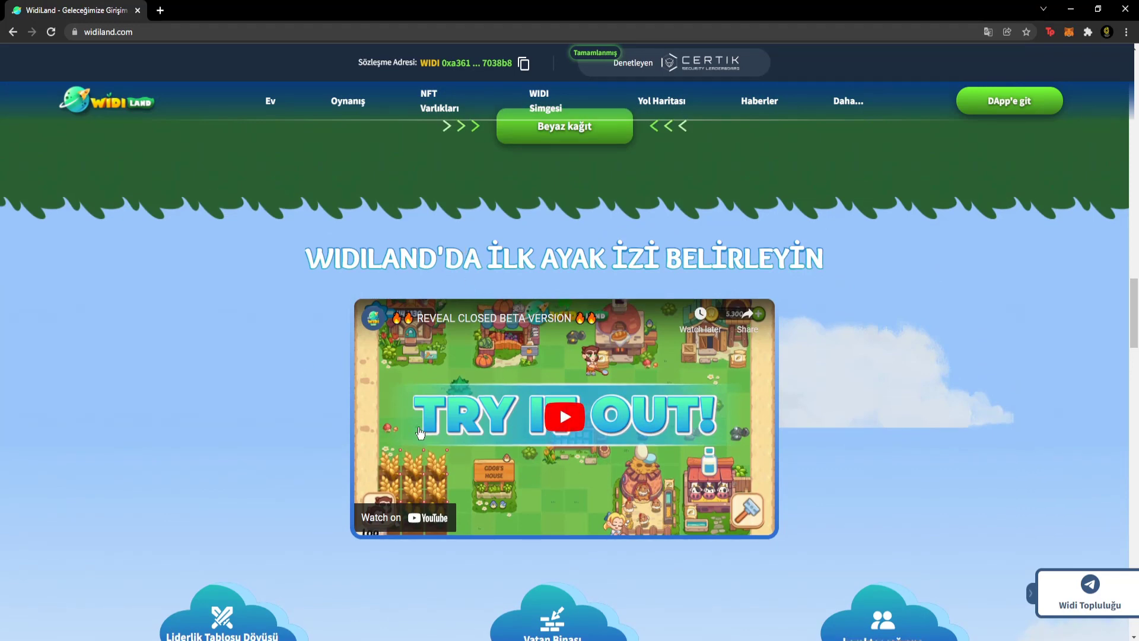
scroll(356, 423, "down", 2)
scroll(312, 415, "down", 1)
scroll(267, 409, "down", 2)
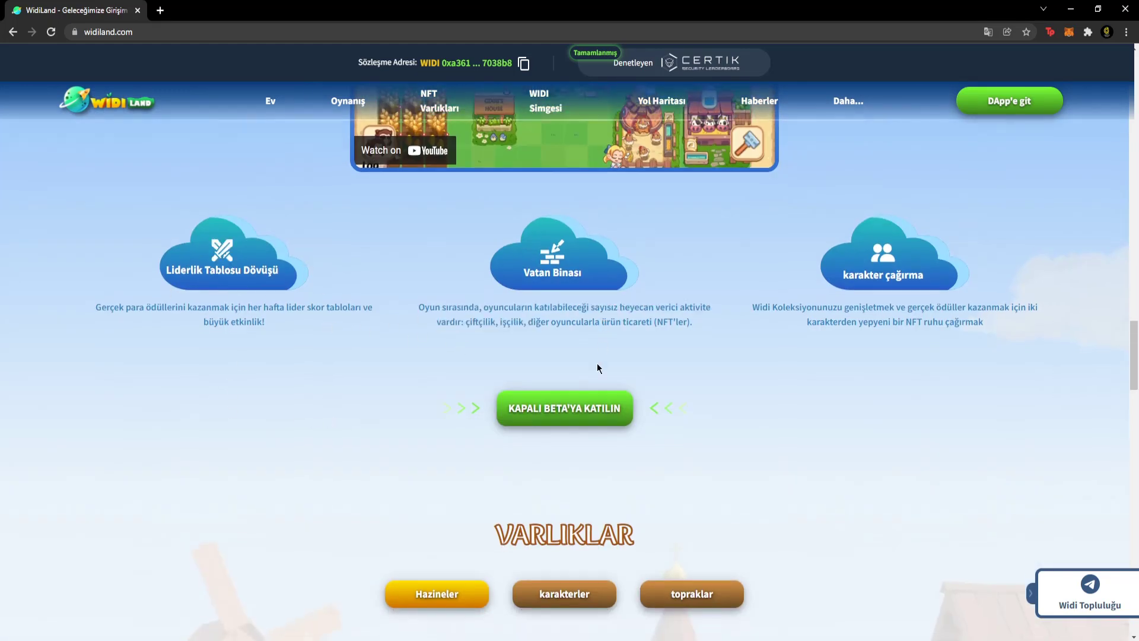
scroll(450, 375, "down", 3)
scroll(386, 359, "down", 1)
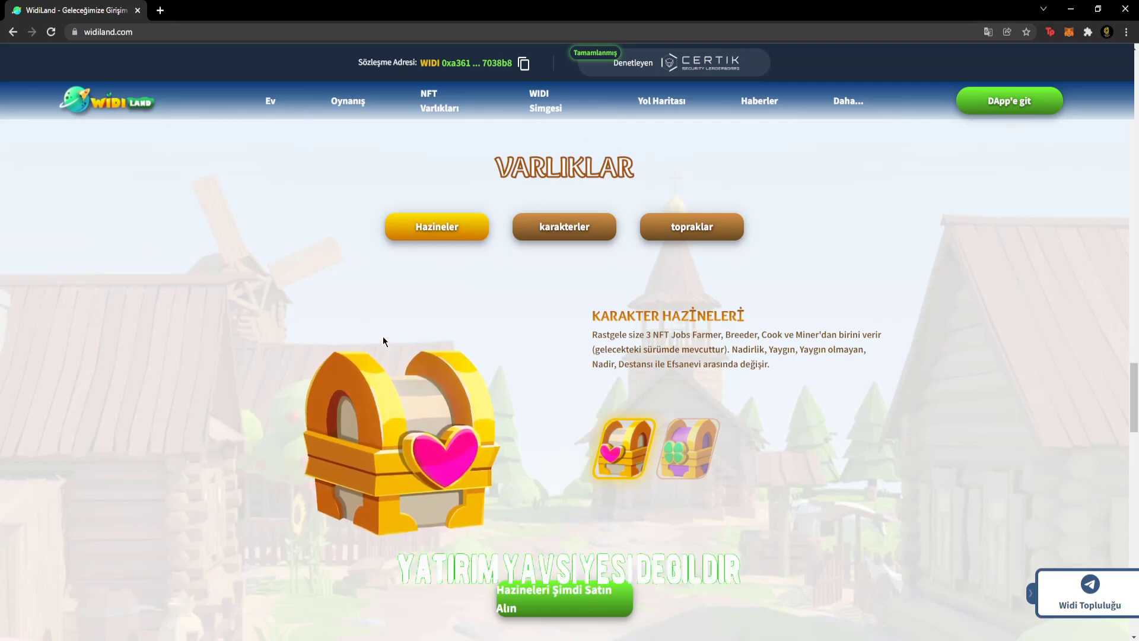
scroll(384, 339, "down", 2)
scroll(384, 339, "down", 2)
scroll(383, 340, "down", 1)
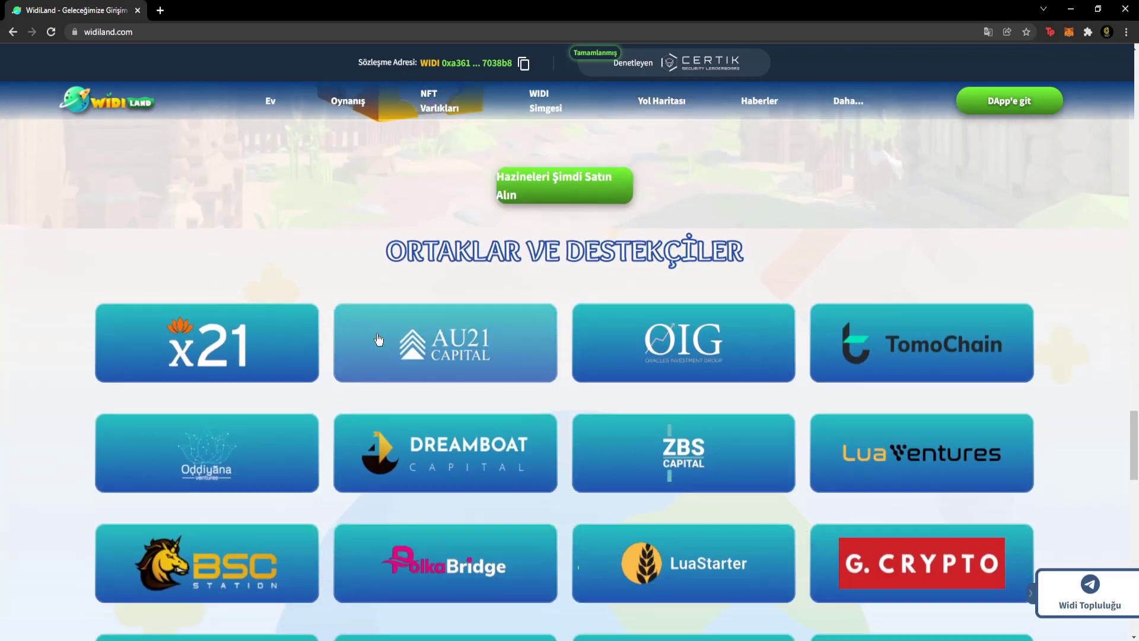
scroll(330, 326, "down", 2)
scroll(330, 331, "down", 3)
scroll(323, 357, "down", 3)
scroll(324, 353, "down", 2)
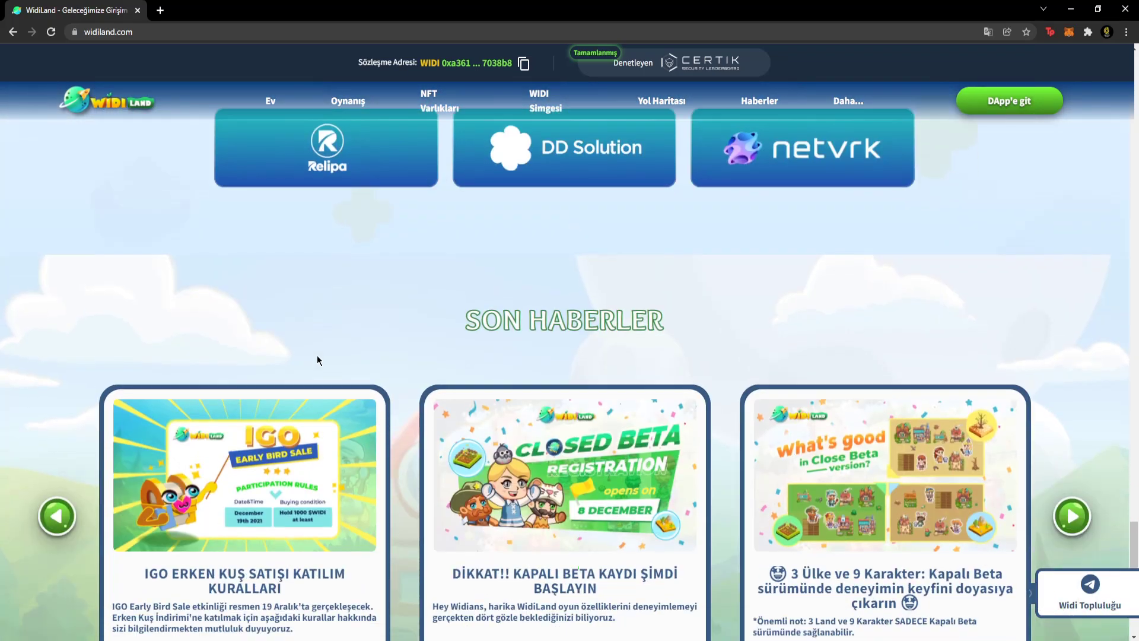
scroll(317, 355, "down", 2)
scroll(325, 341, "down", 1)
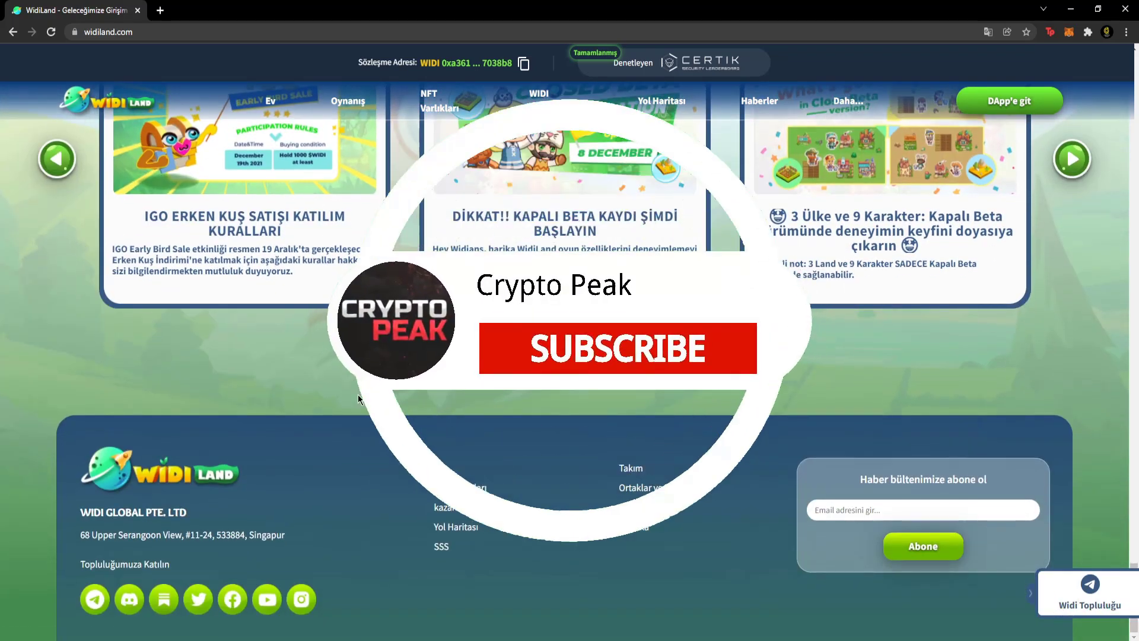
scroll(307, 401, "up", 3)
scroll(305, 216, "up", 15)
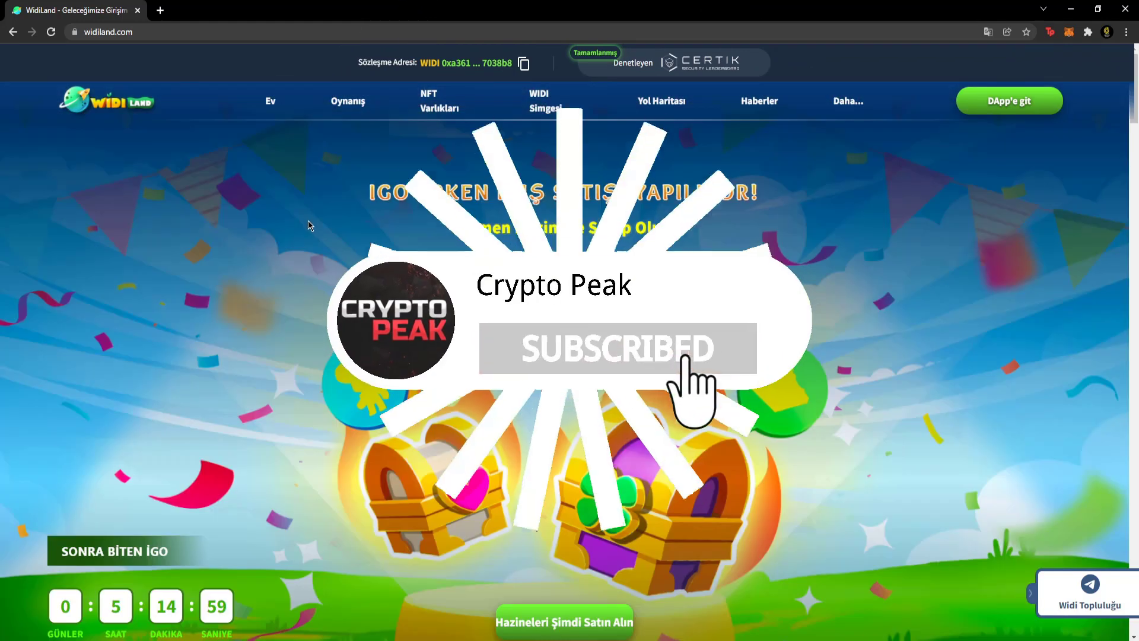